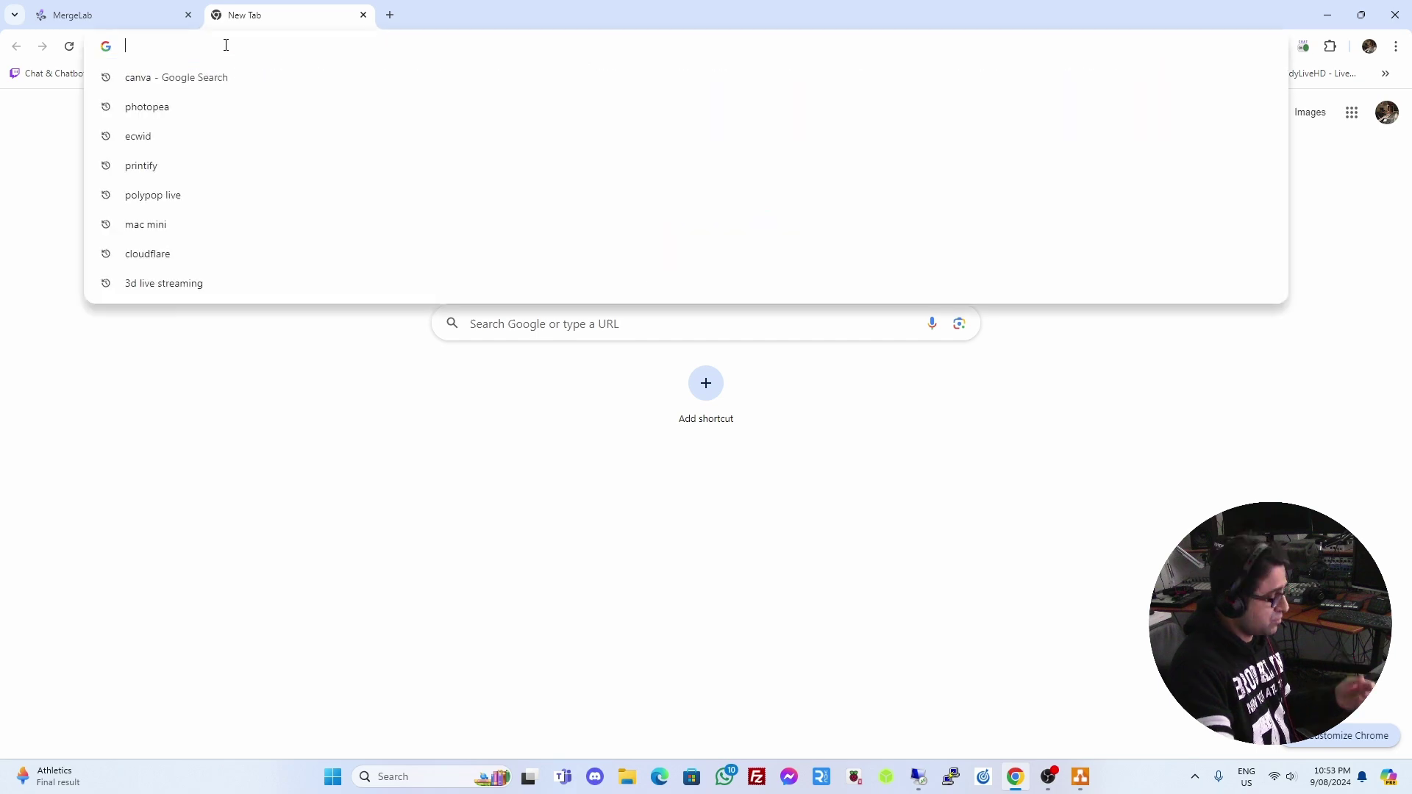
Open the local server at 192.168.1.111, proceeding past the privacy warning to its login page
text(192.168.1.111)
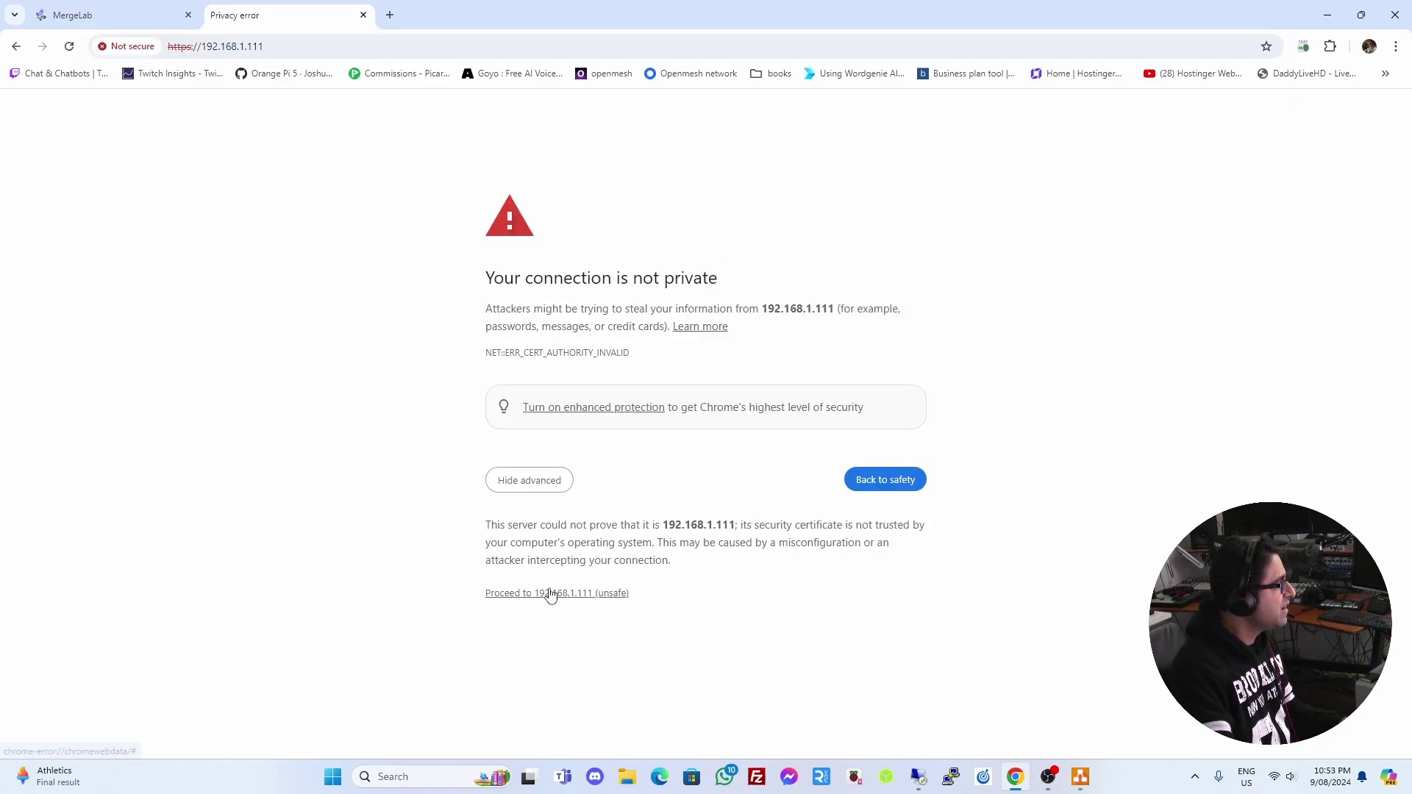
click(550, 594)
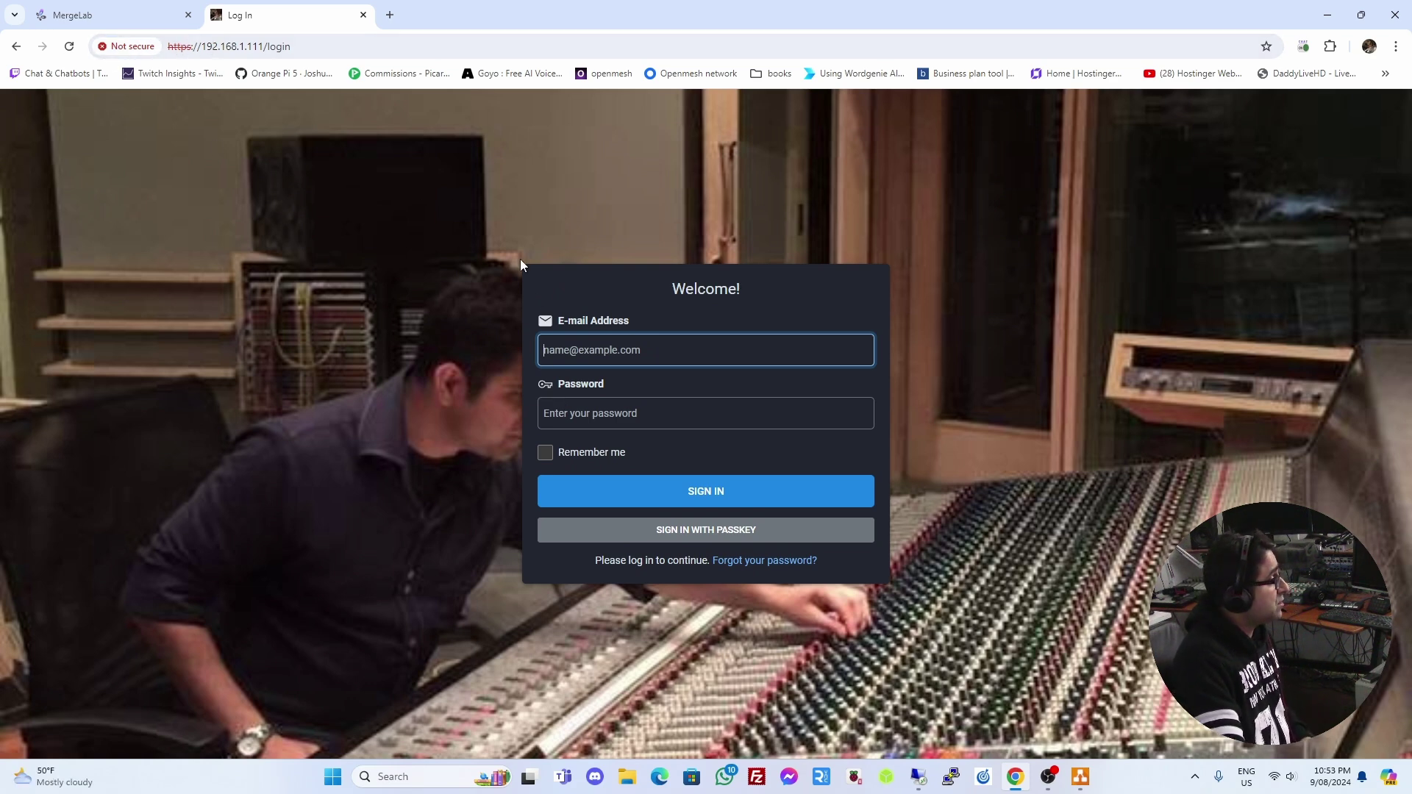
click(596, 347)
click(690, 214)
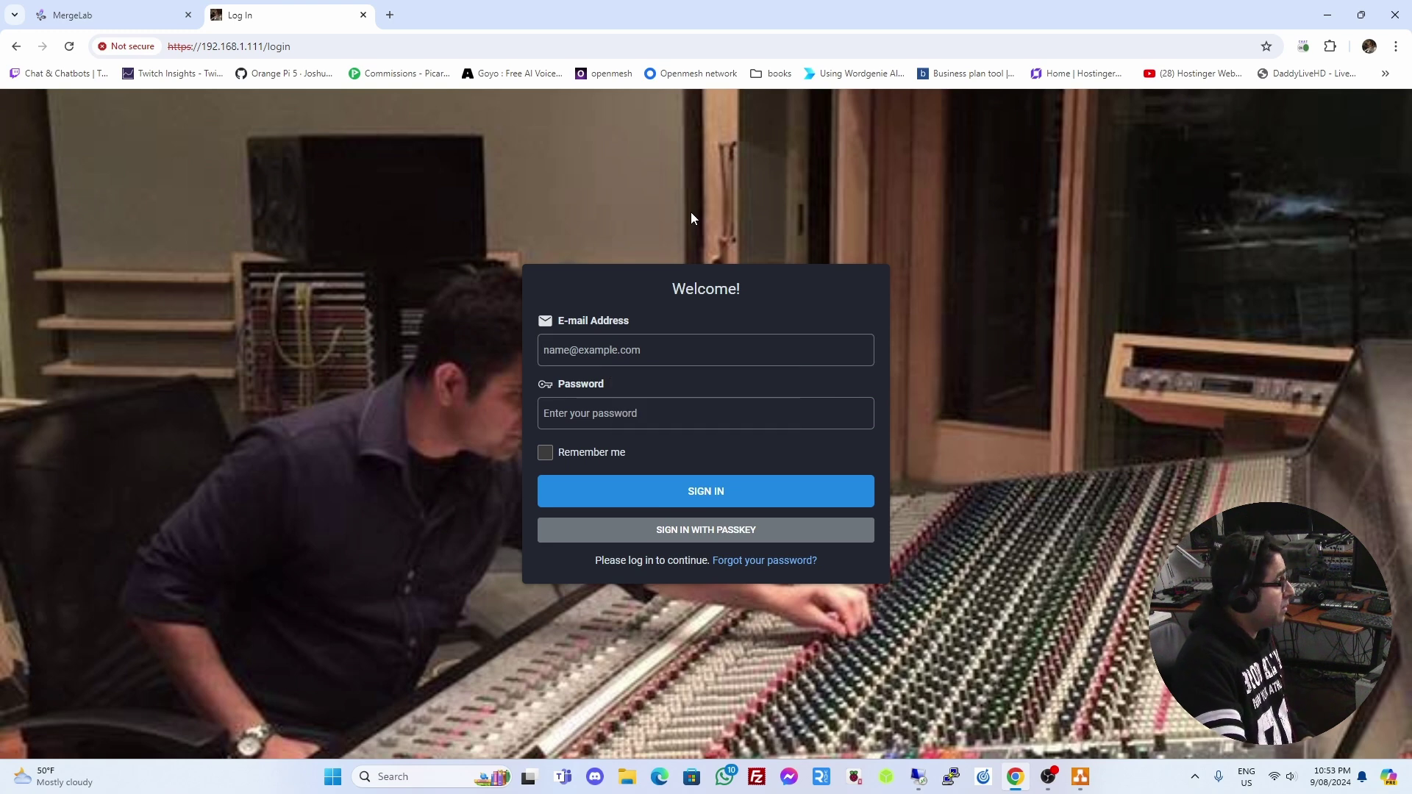
Compare the addresses of the MergeLab streaming page on port 8080 and the local server's login page
click(110, 14)
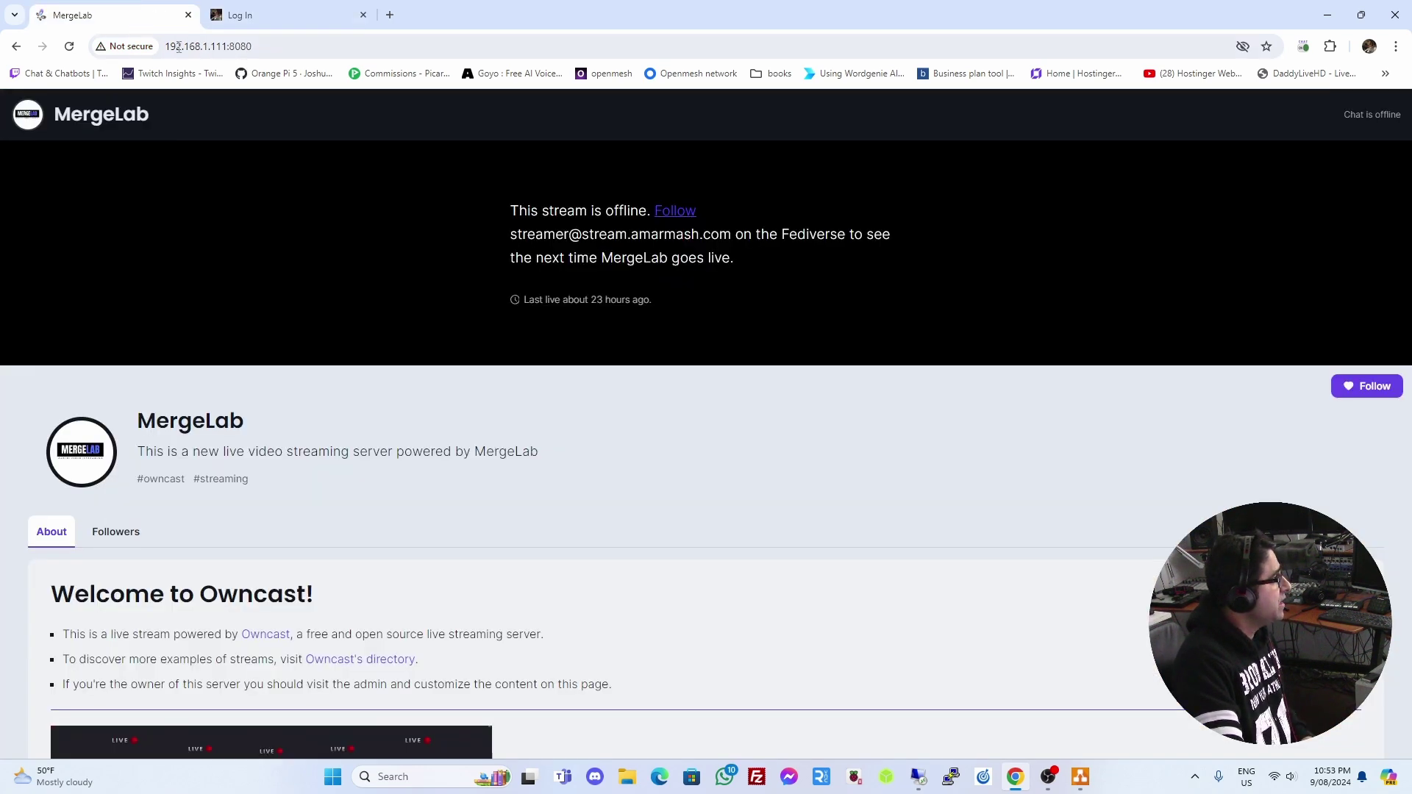
click(284, 10)
click(134, 16)
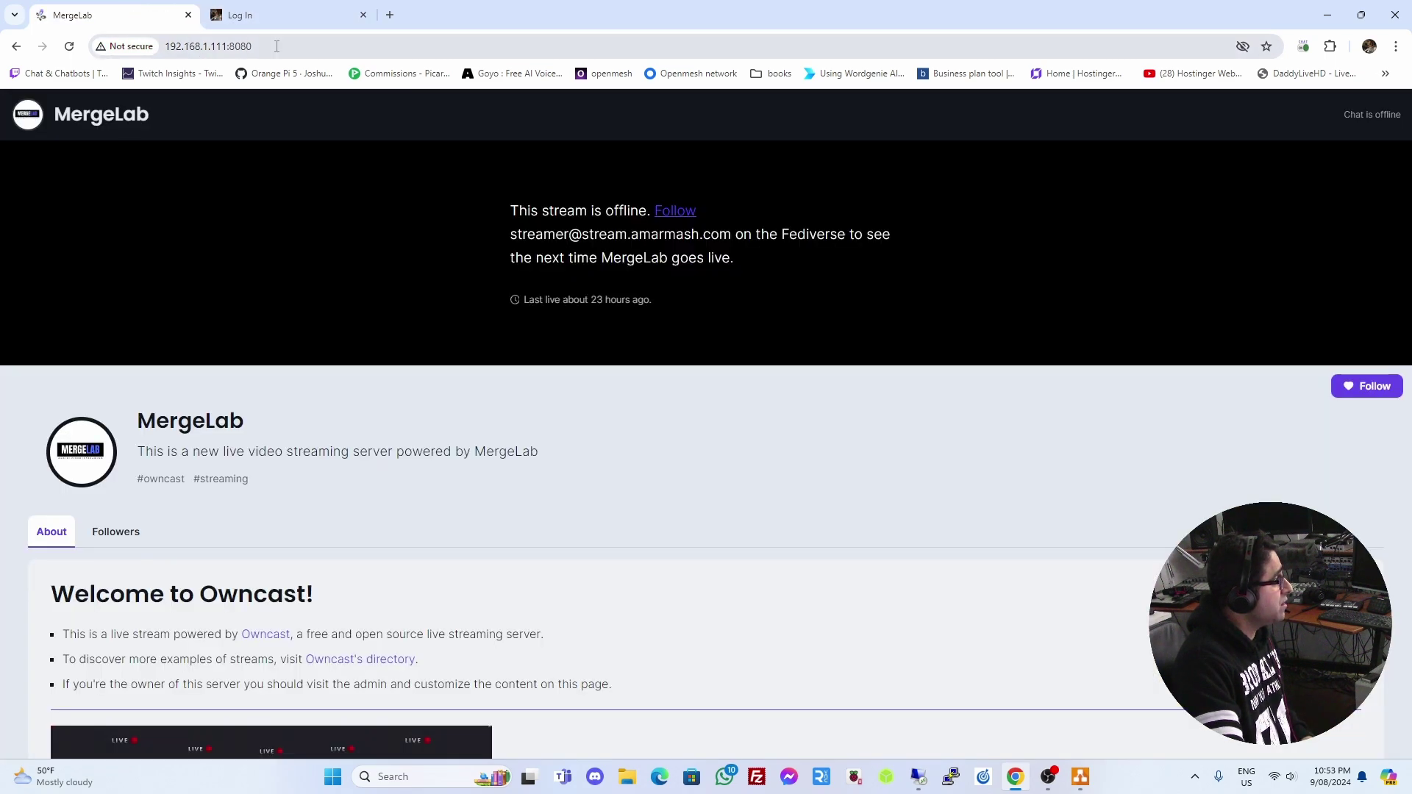
click(262, 15)
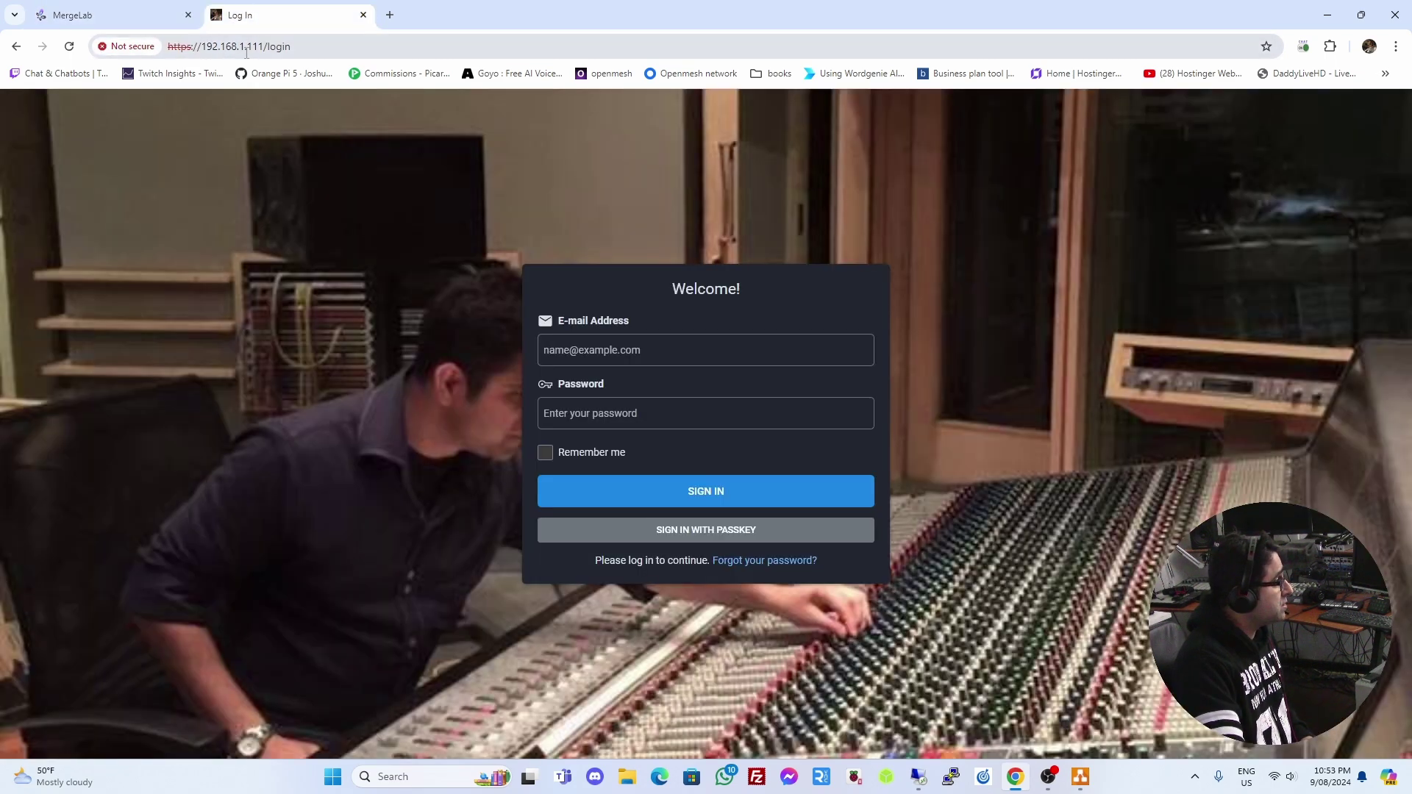
click(121, 25)
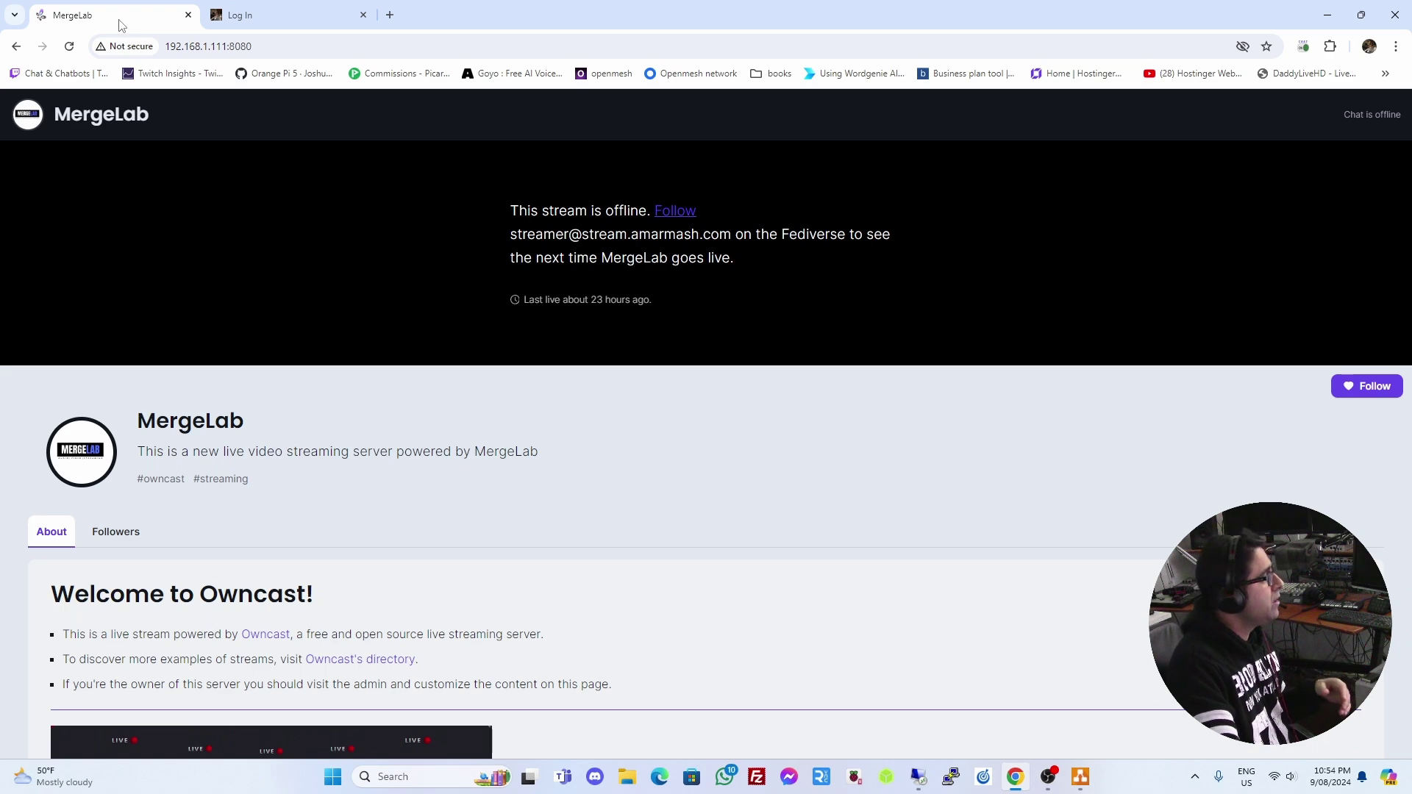
click(269, 10)
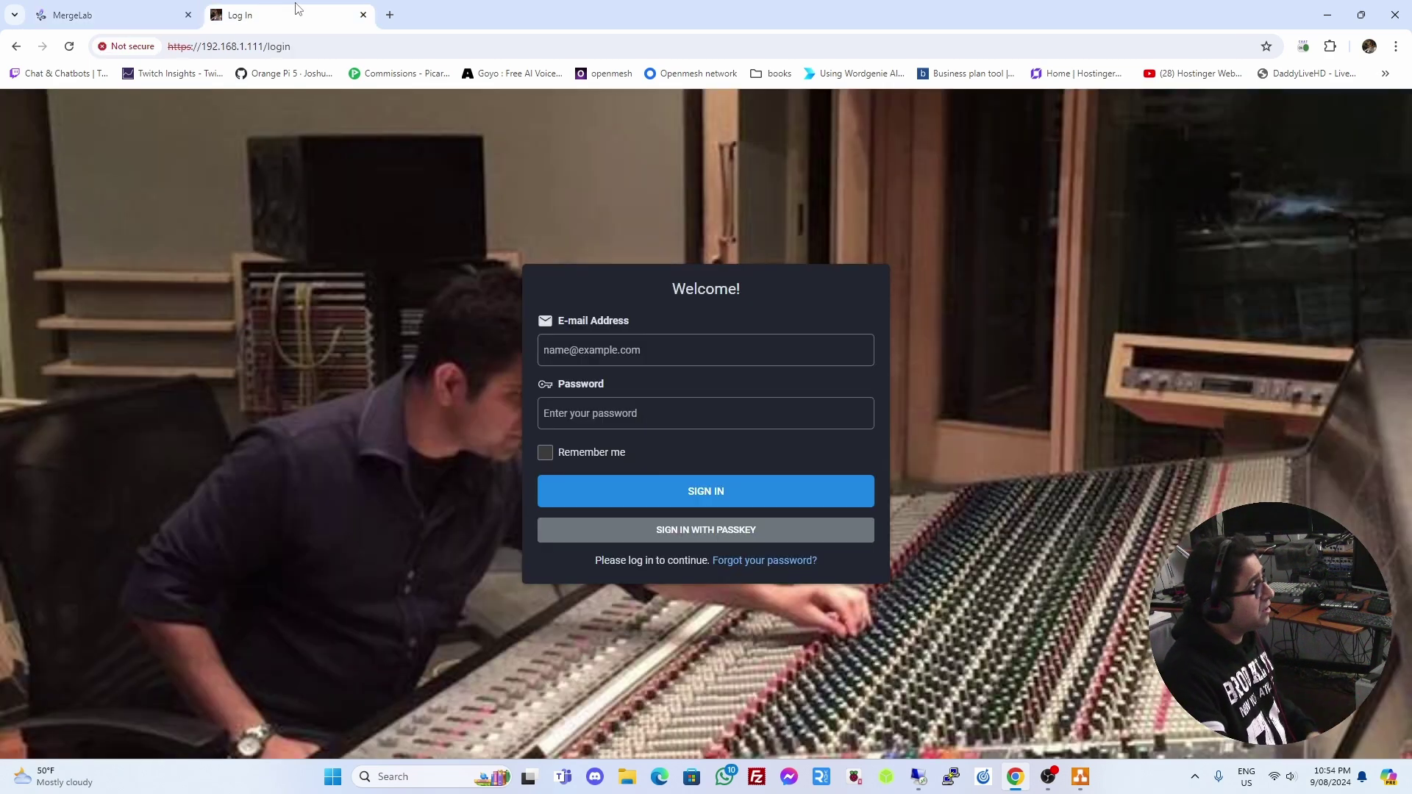
Find Cloudflare in a new browser tab and log in to its dashboard
click(389, 14)
click(382, 40)
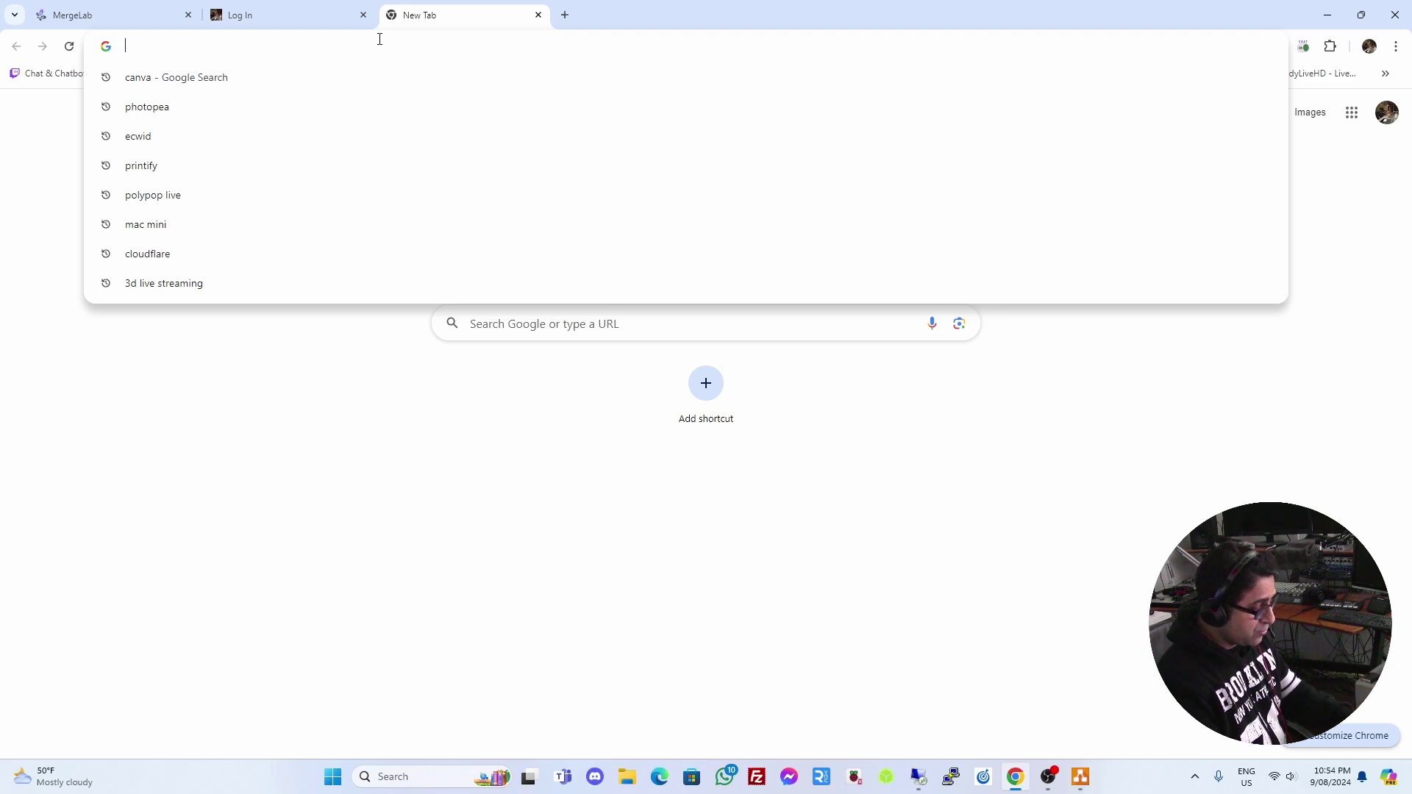
text(cloud)
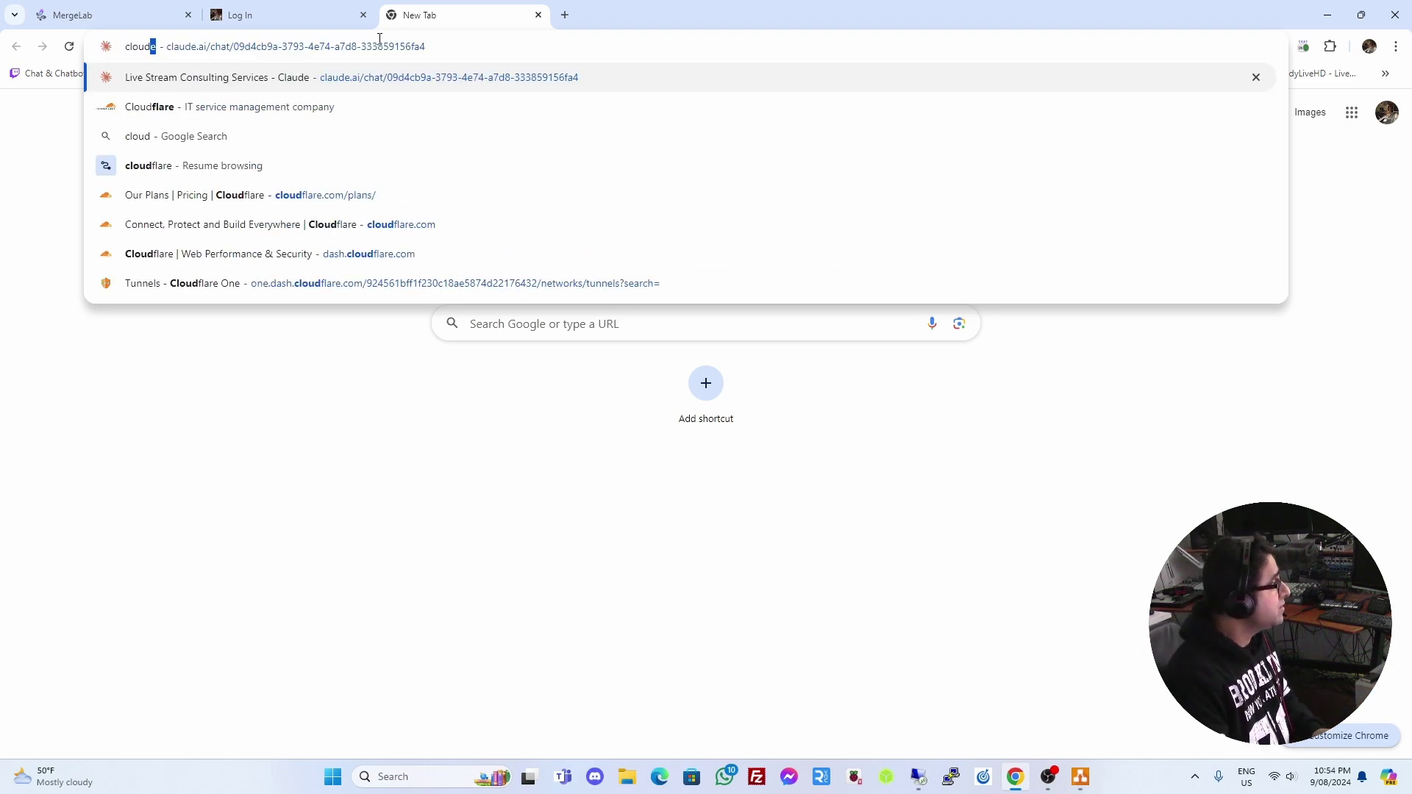
key(Down)
key(Return)
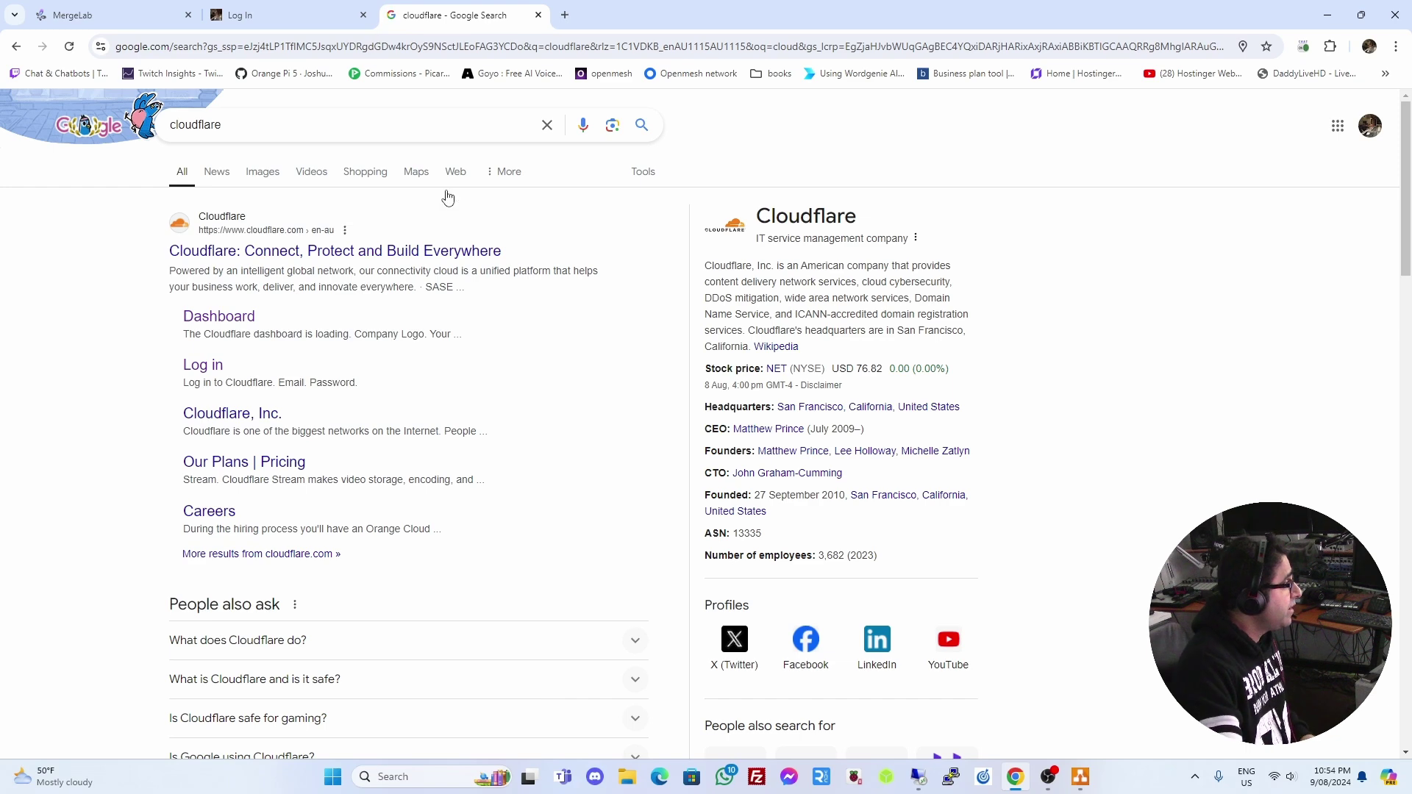
click(432, 252)
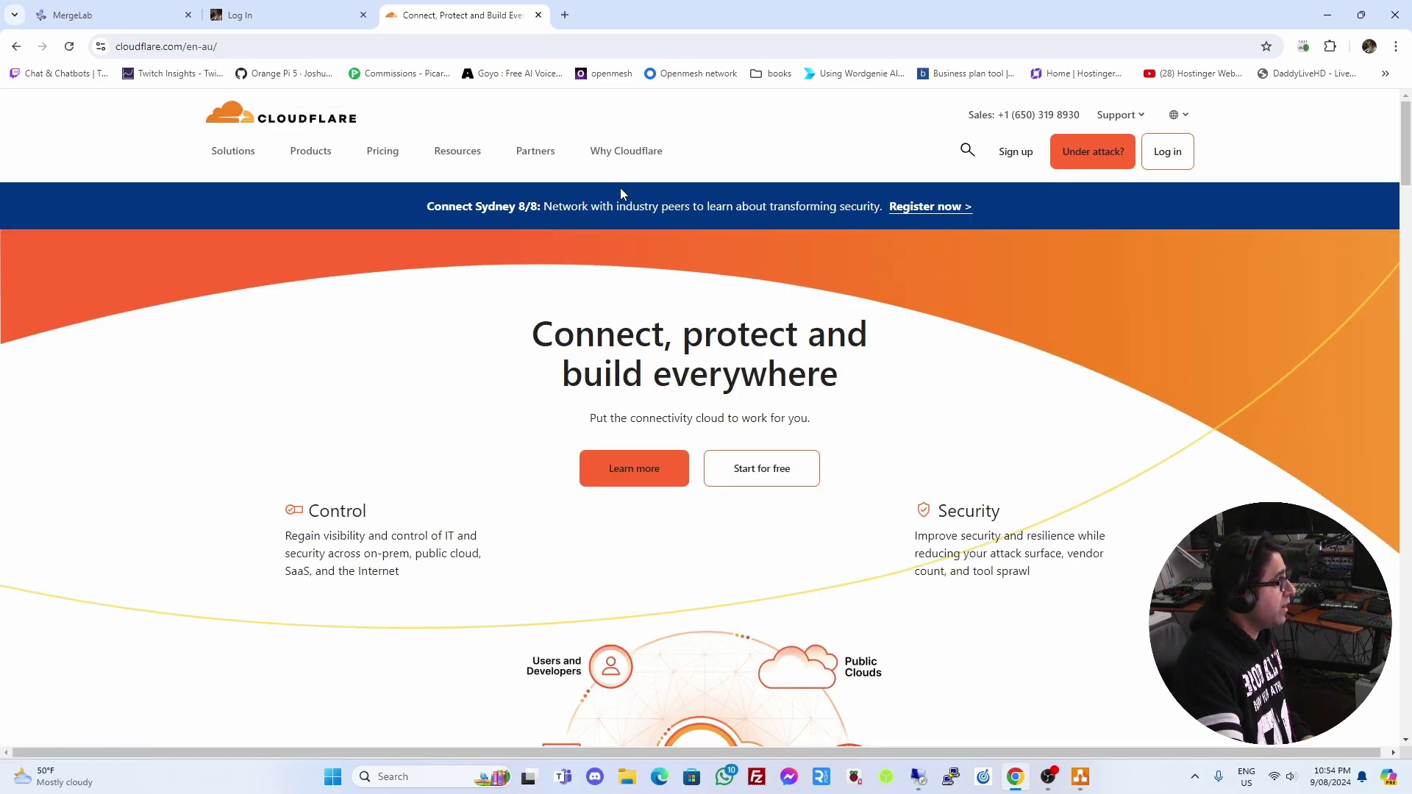
click(1156, 157)
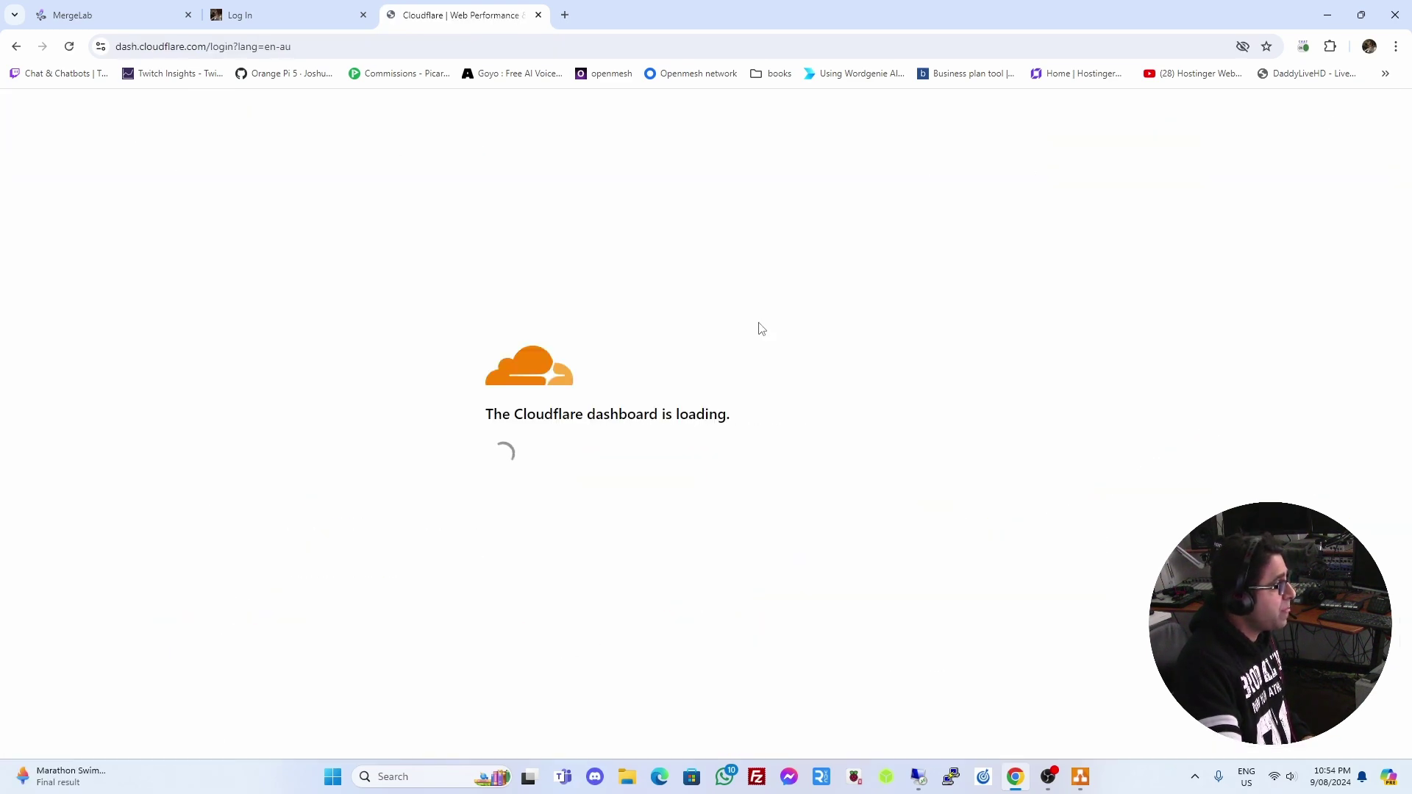
click(61, 112)
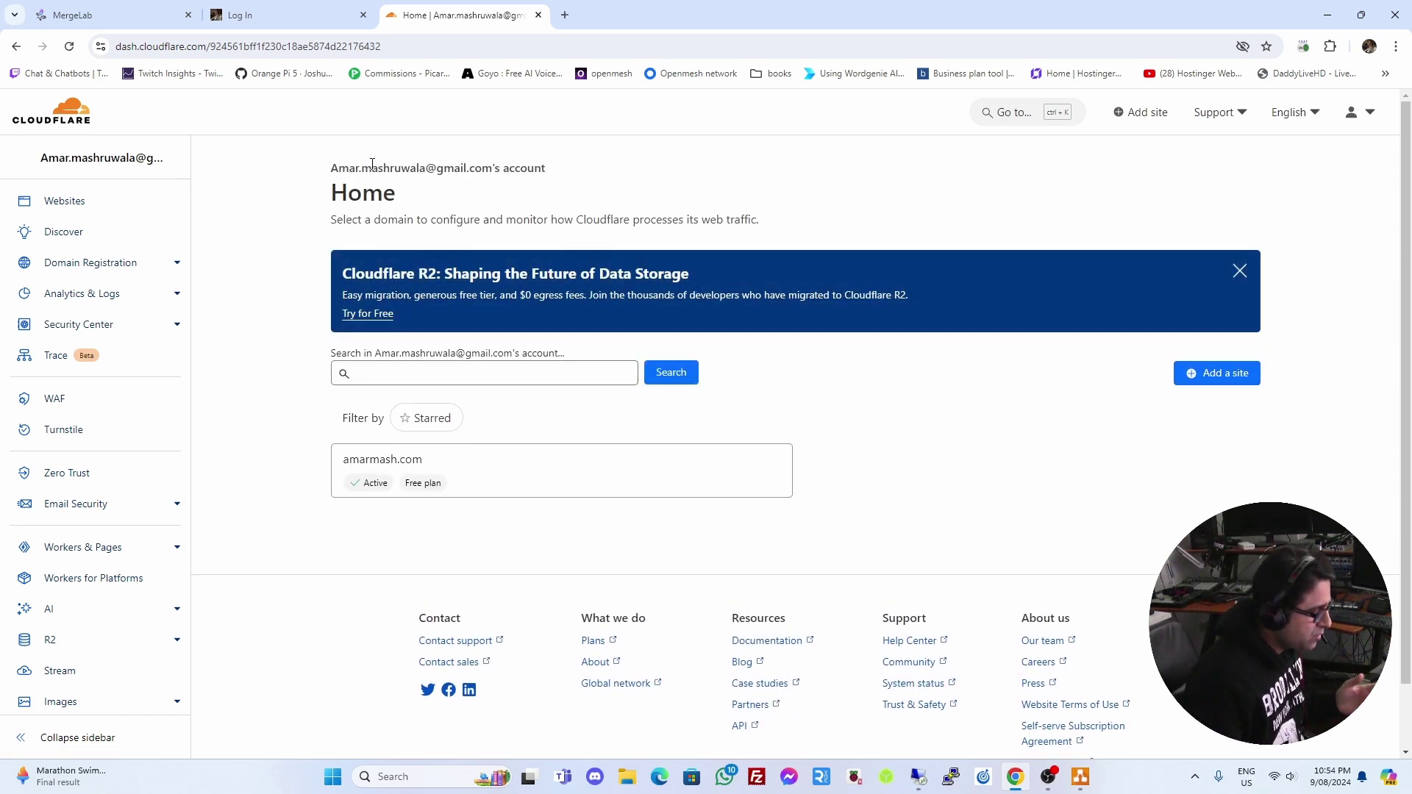
Search for namecheap in a new browser tab and open the Namecheap website
click(564, 14)
click(564, 47)
text(namecheap)
key(Delete)
key(Return)
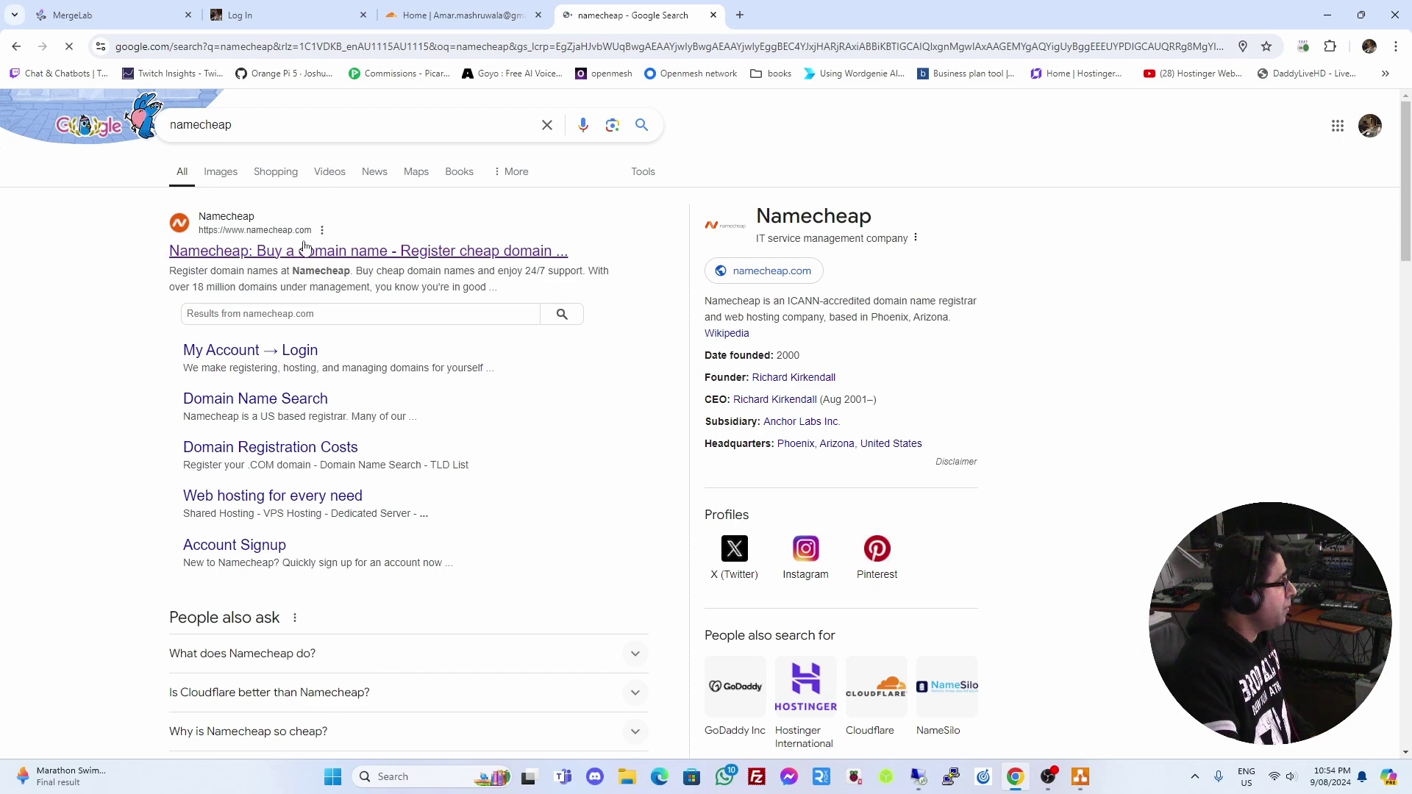
click(303, 257)
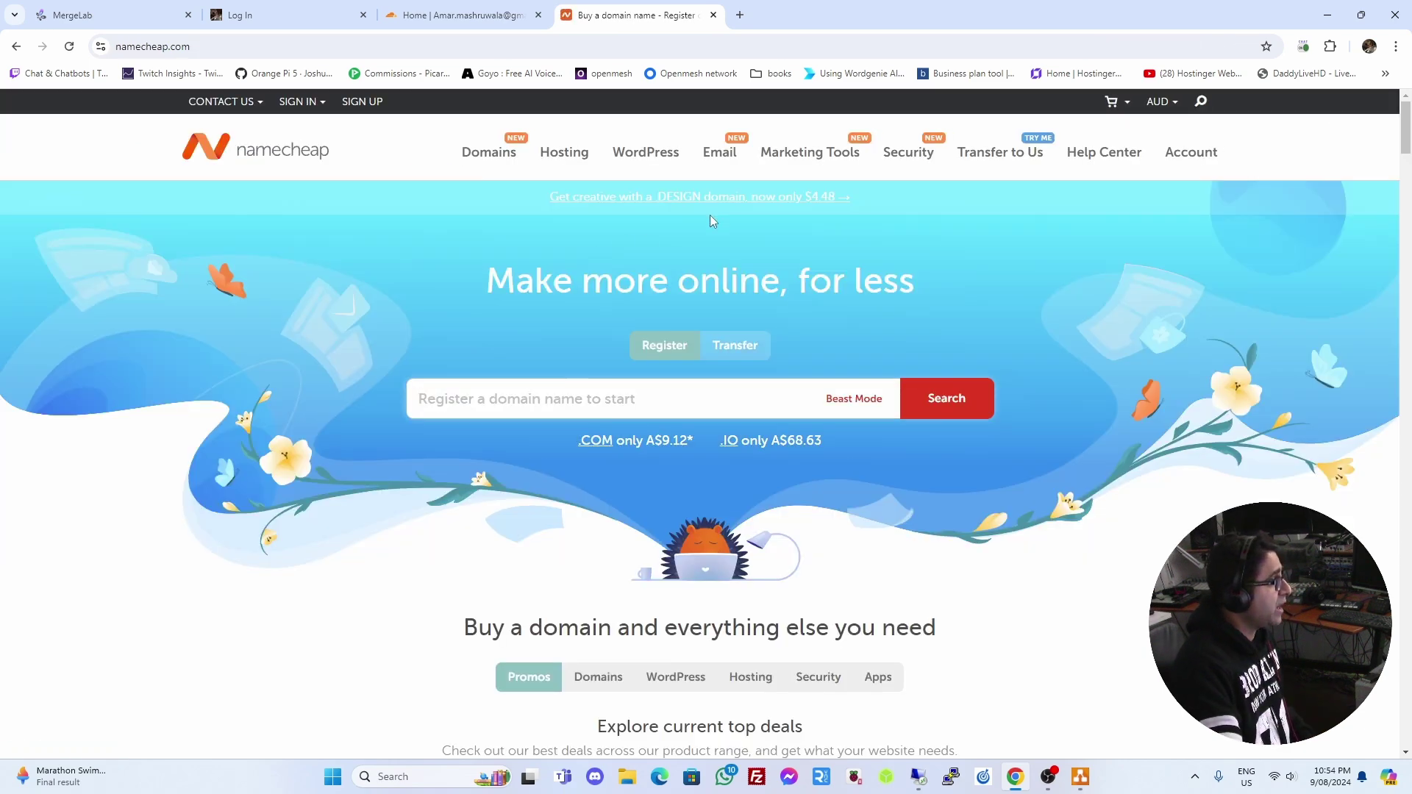
Open hostinger.com in another new browser tab
key(ctrl+t)
click(695, 53)
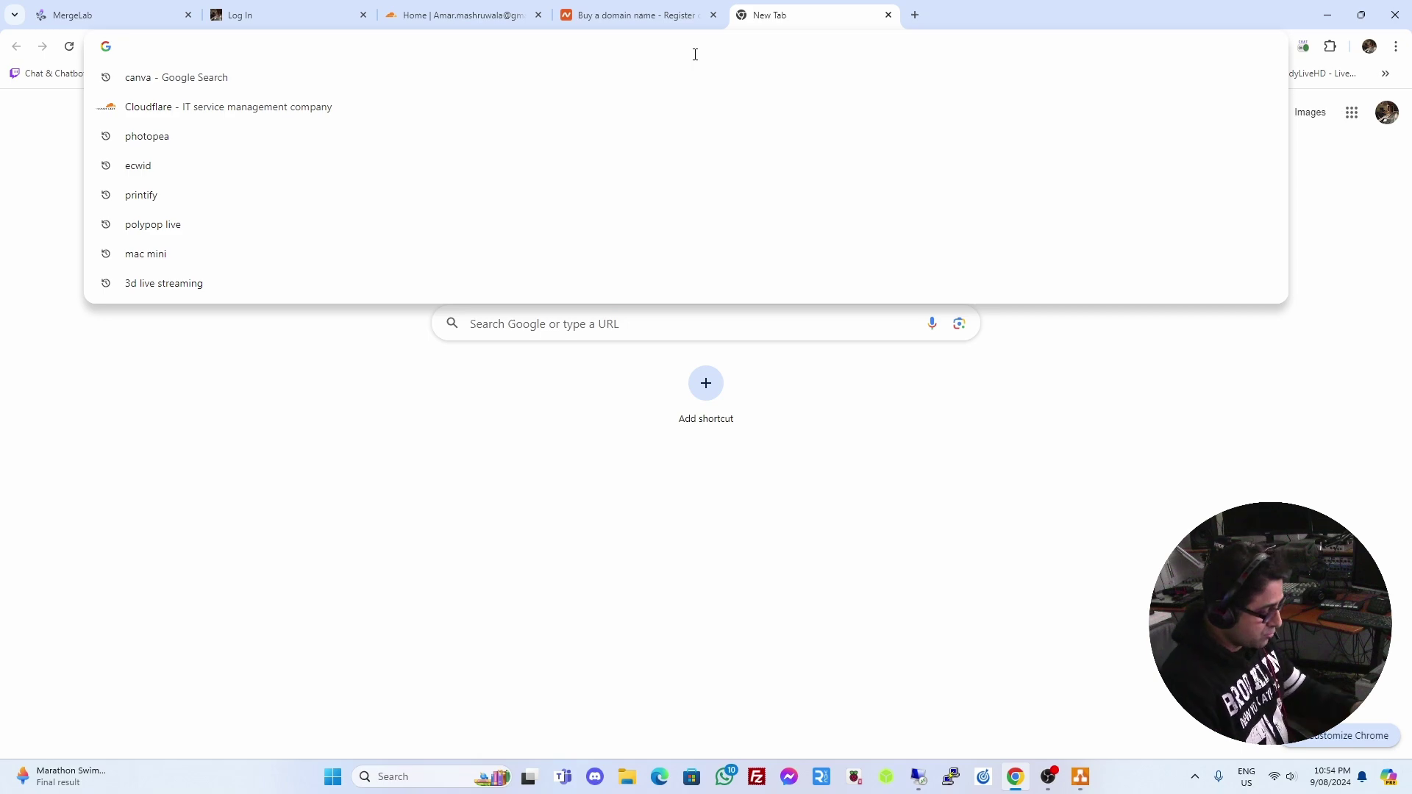
text(hostinger.com)
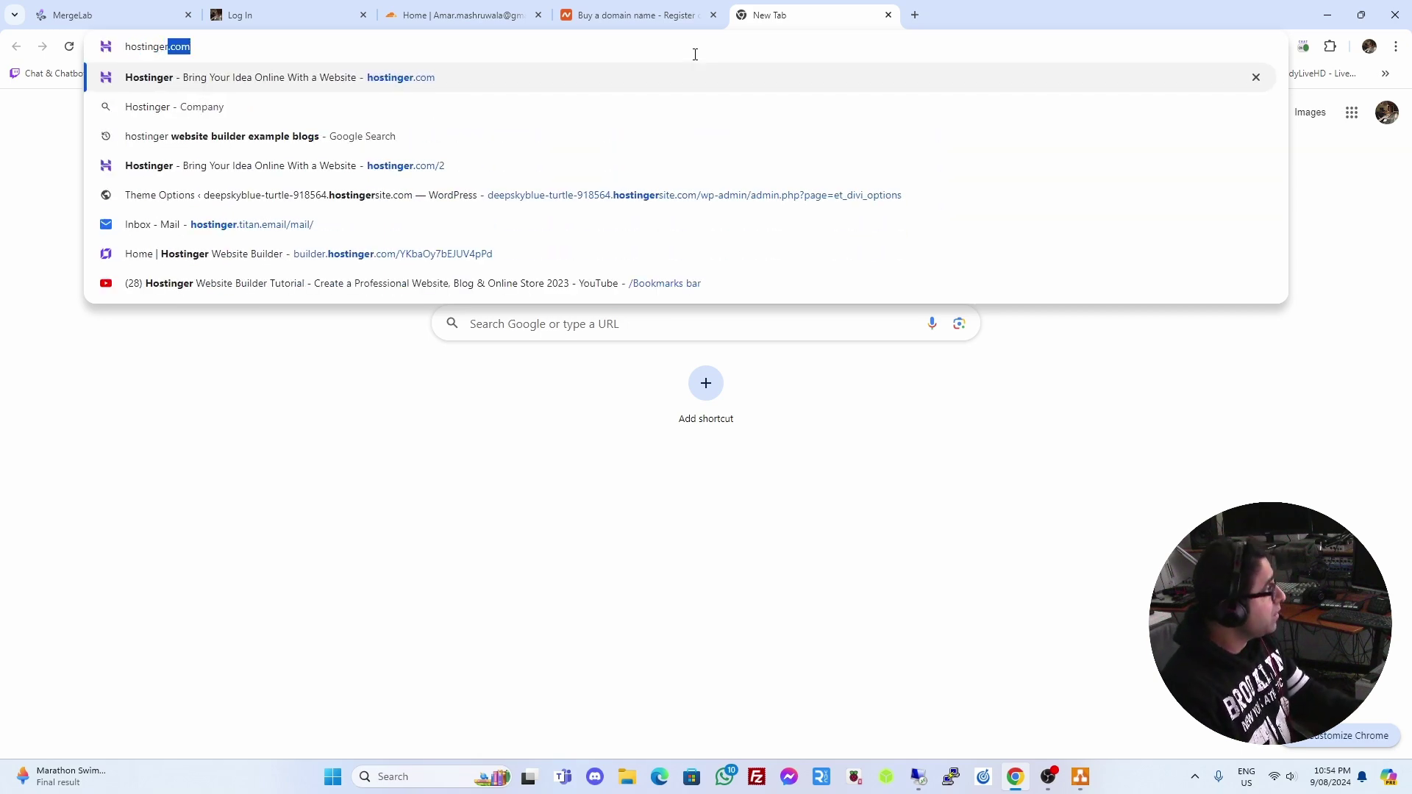
key(Return)
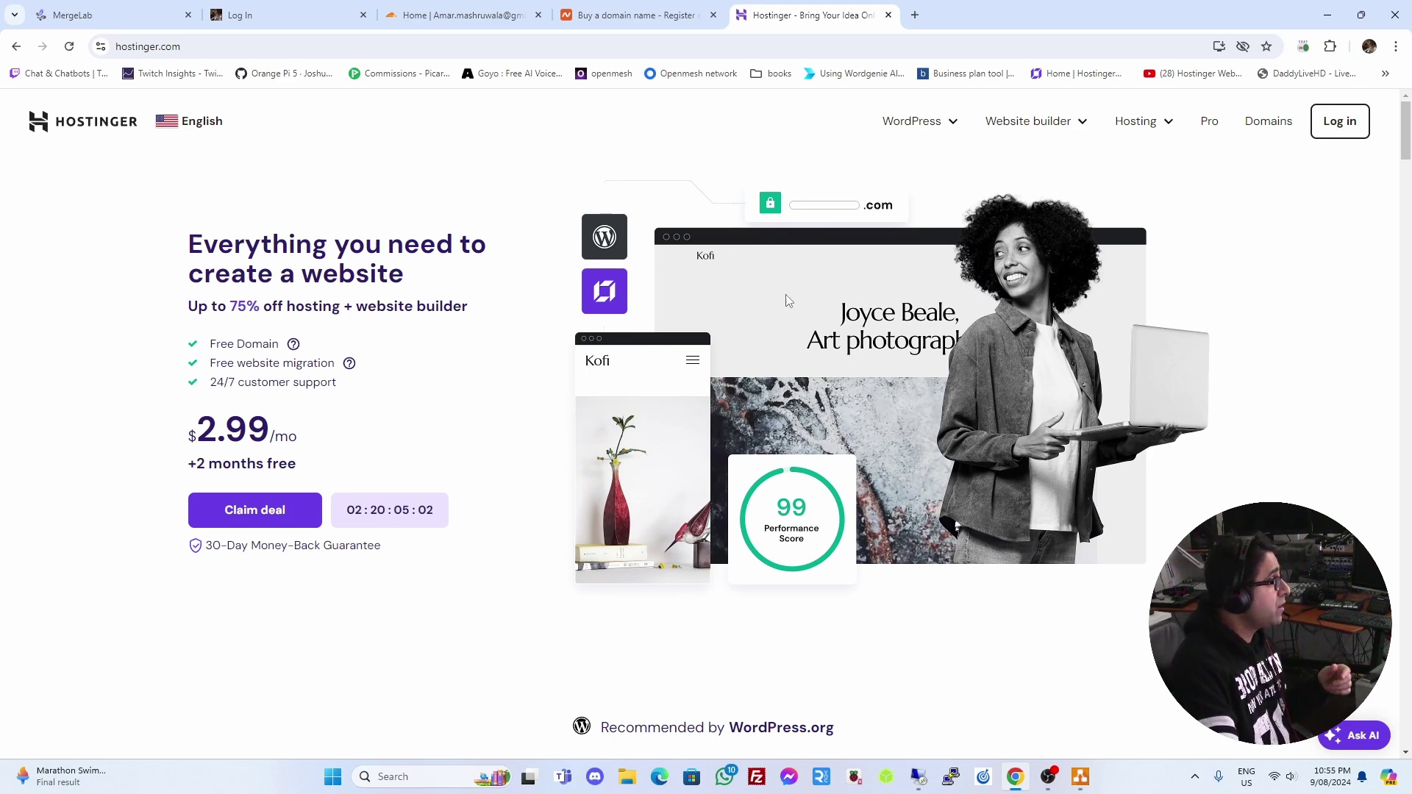
Review the Cloudflare account home page, the local login page and the MergeLab streaming page
click(453, 20)
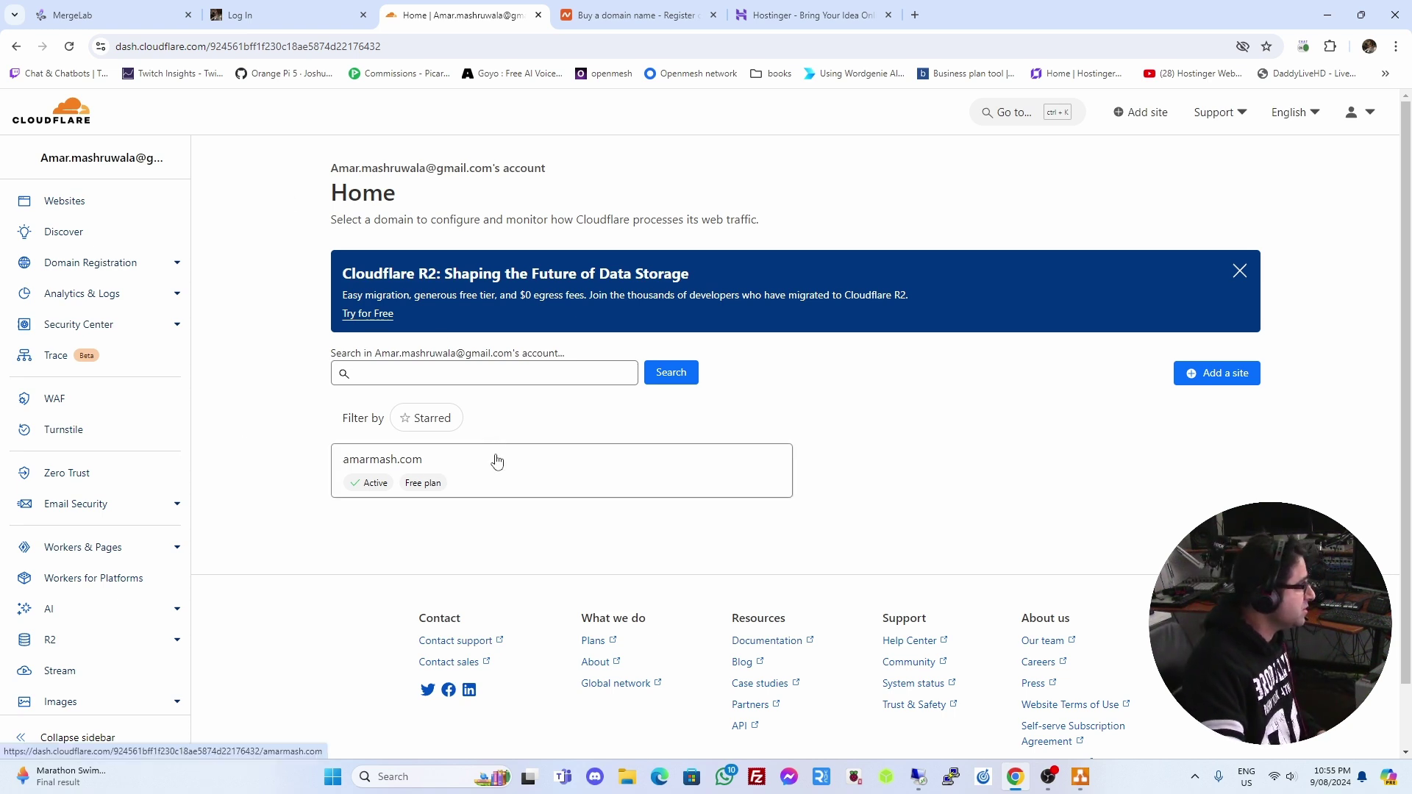
click(82, 122)
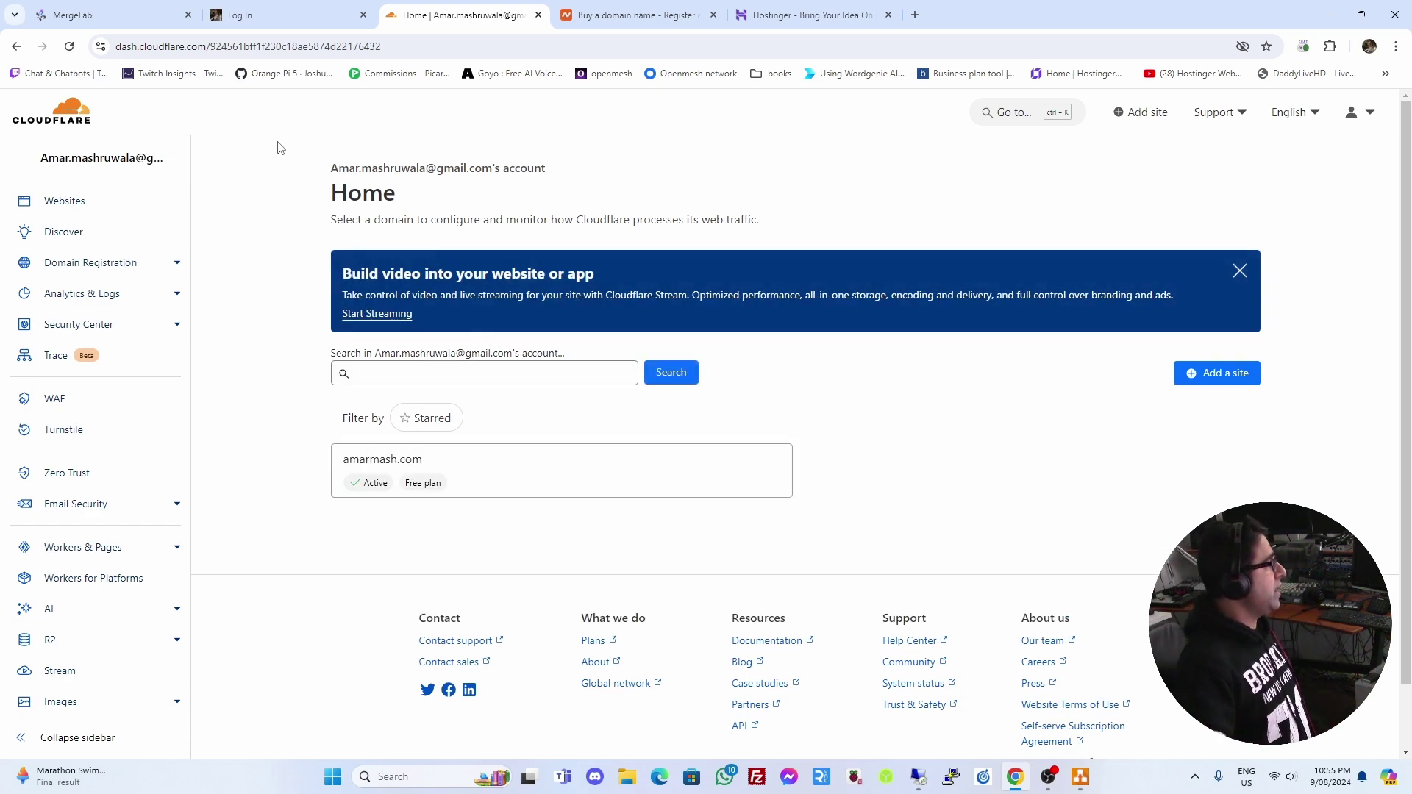
click(250, 14)
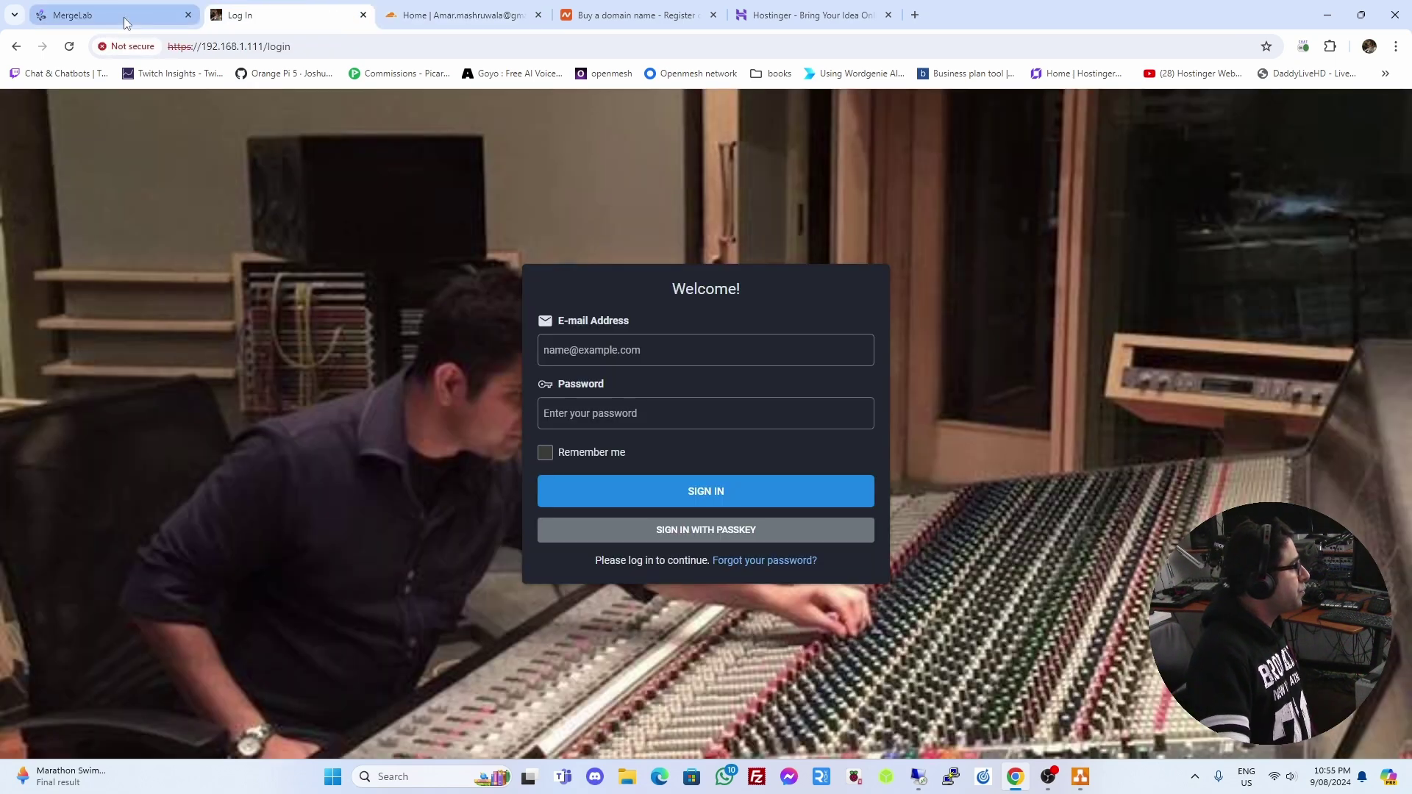
click(125, 20)
click(248, 14)
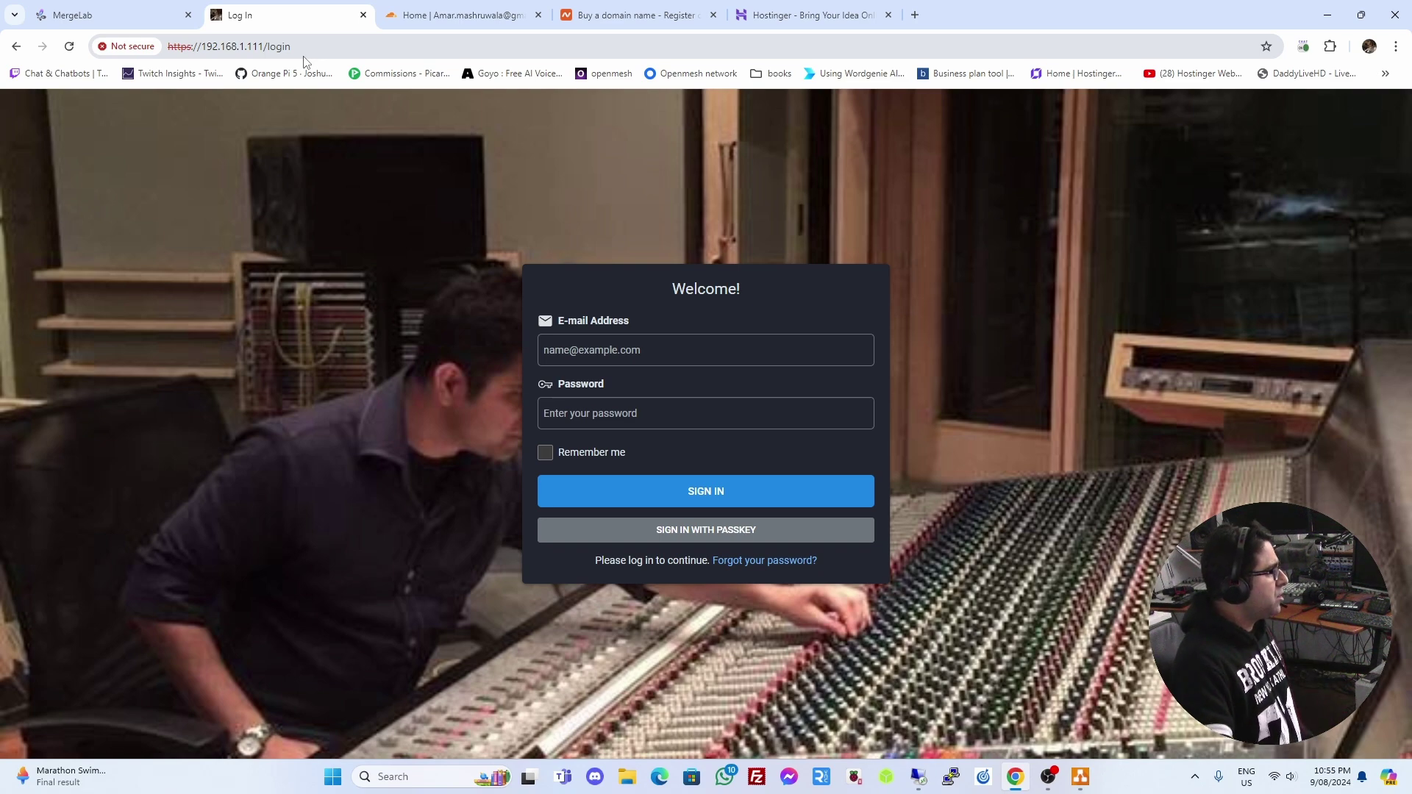
Close the Namecheap and Hostinger browser tabs
click(636, 15)
key(ctrl+w)
key(ctrl+w)
Open the Tunnels list under Cloudflare Zero Trust networks and check the status of the existing tunnels
scroll(94, 351, down, 1)
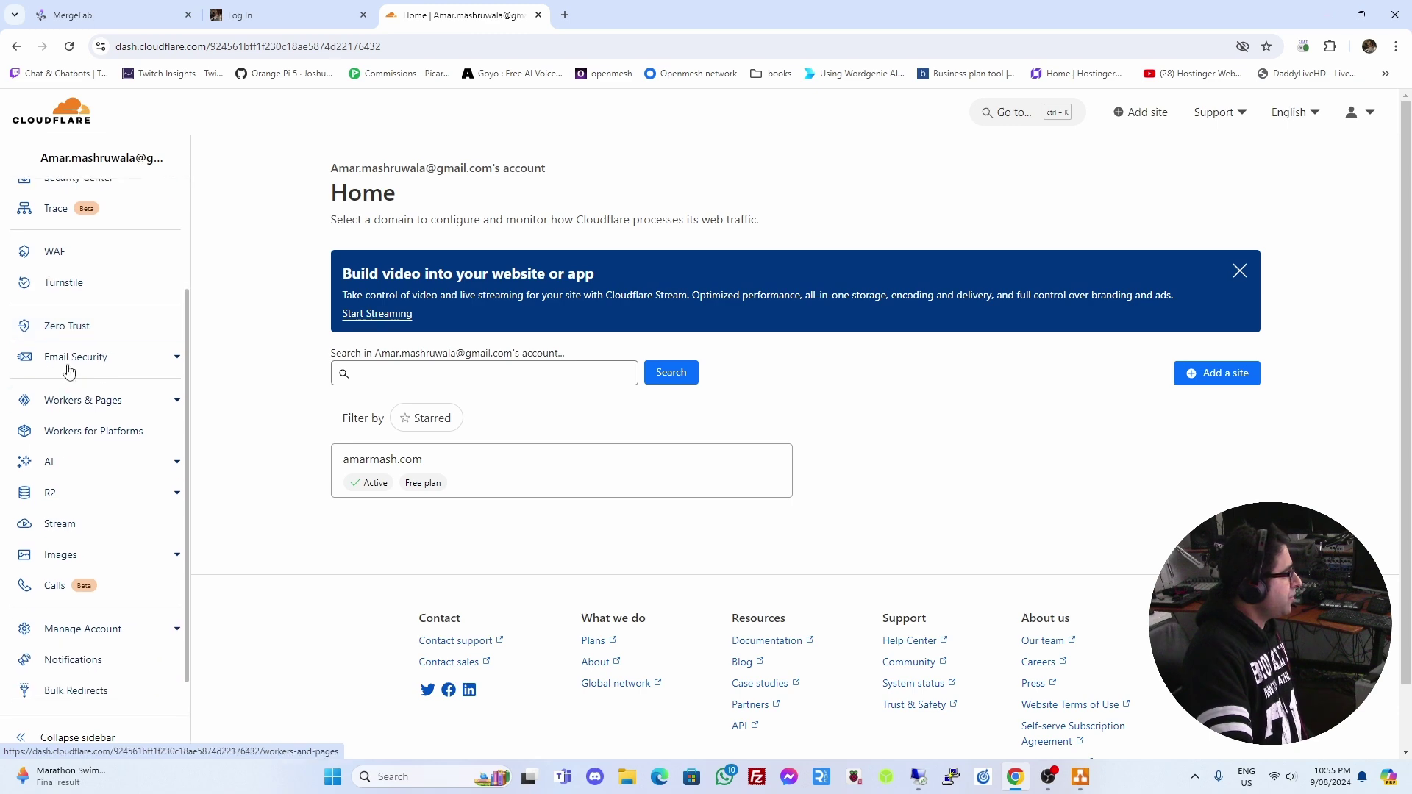
click(70, 327)
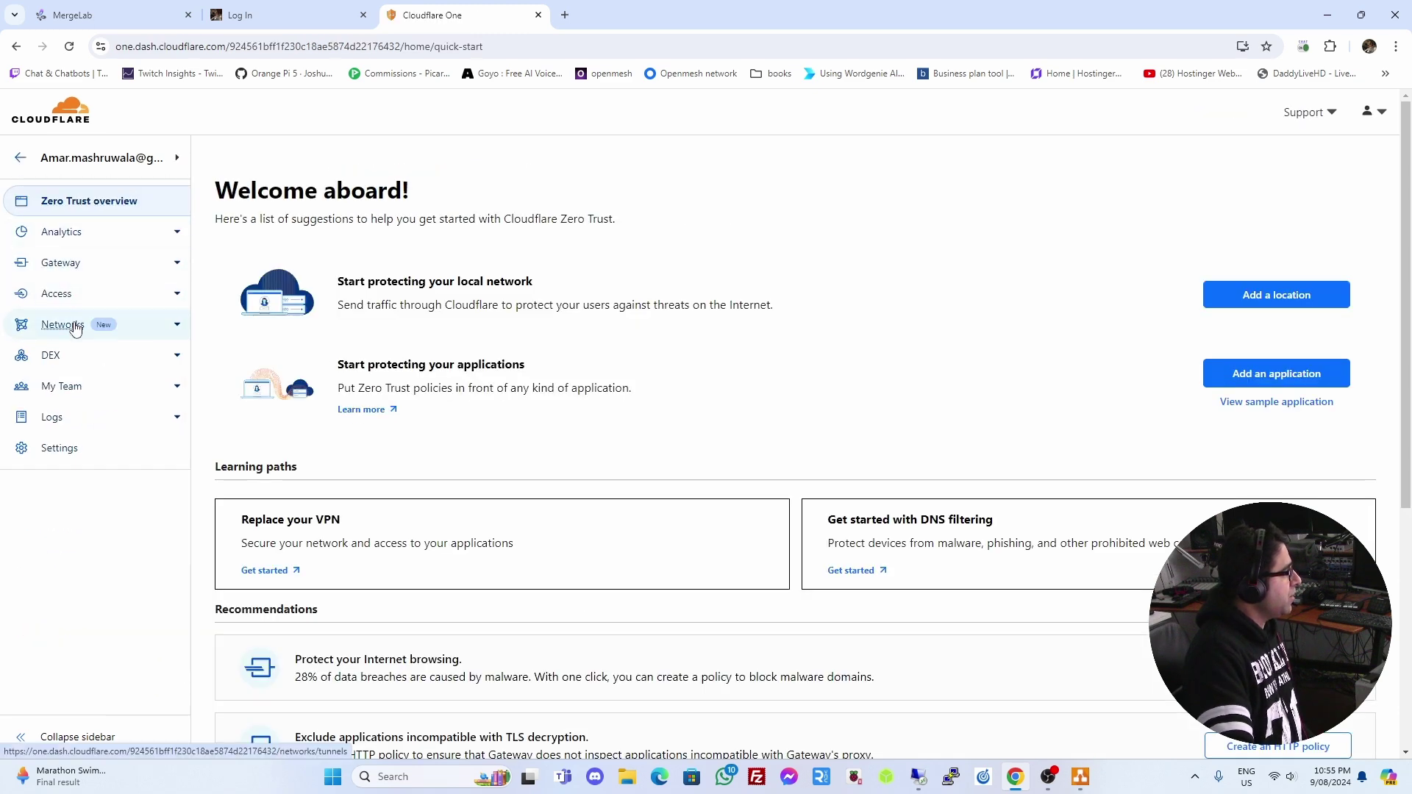
click(76, 329)
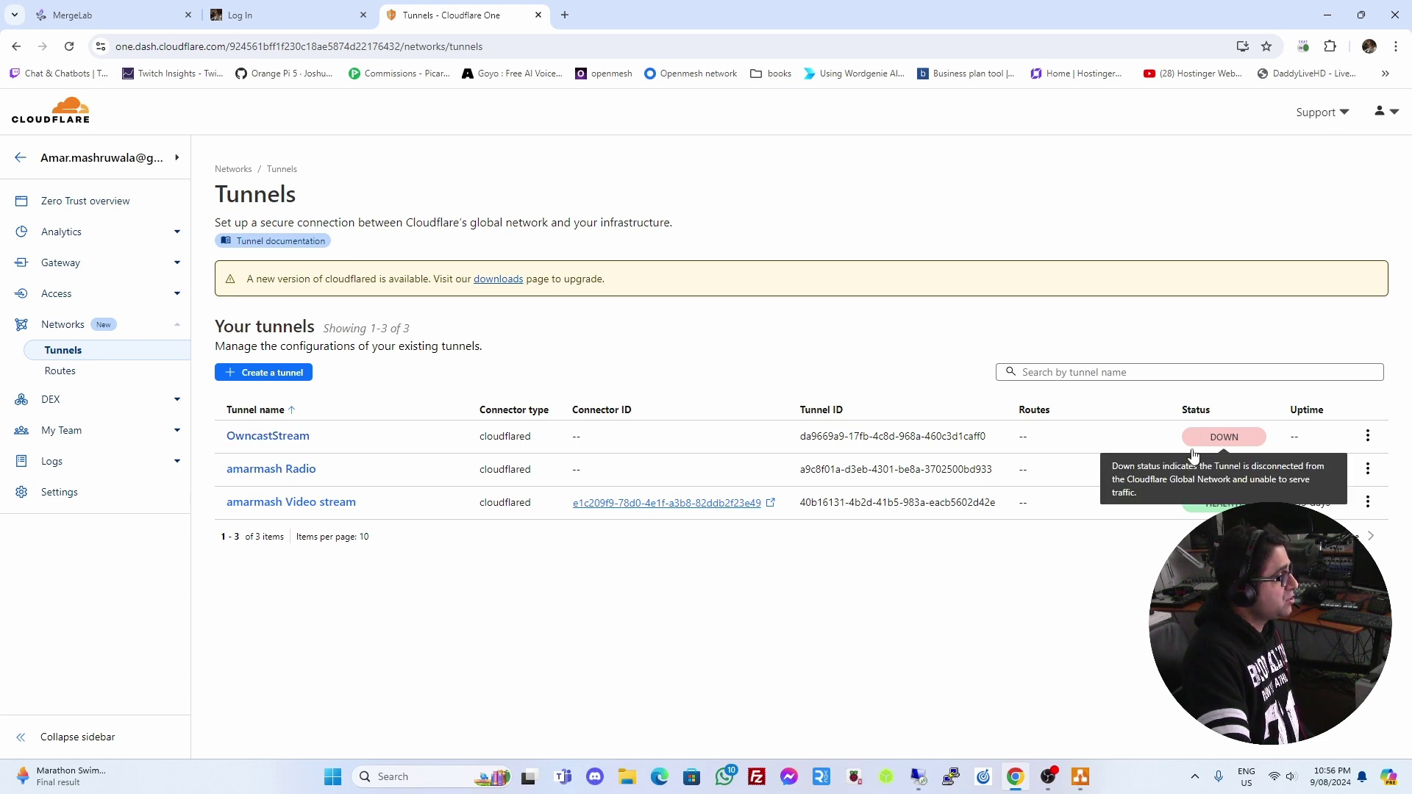
mouse_move(1211, 479)
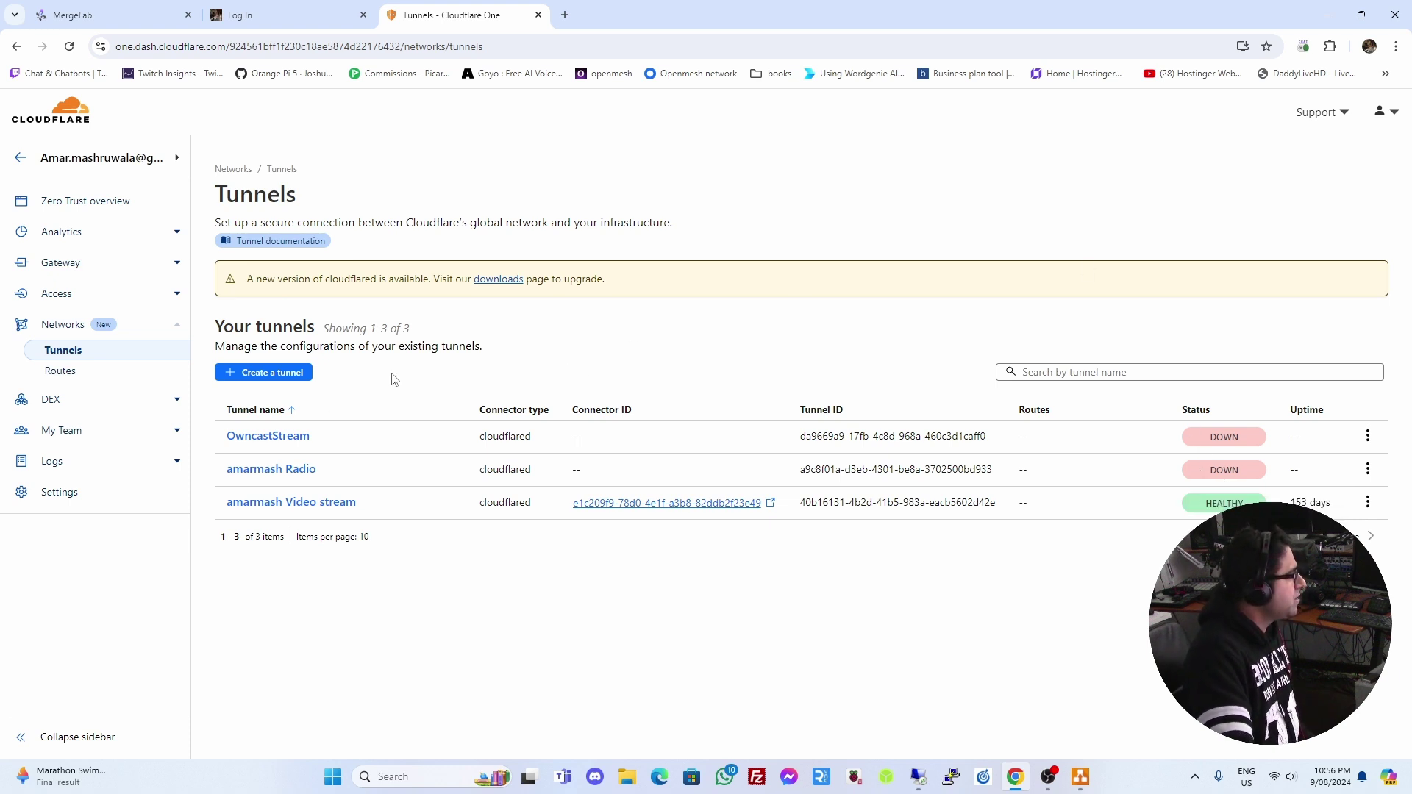
Open the Radio tunnel for editing and bring up the settings of its existing public hostname
click(282, 473)
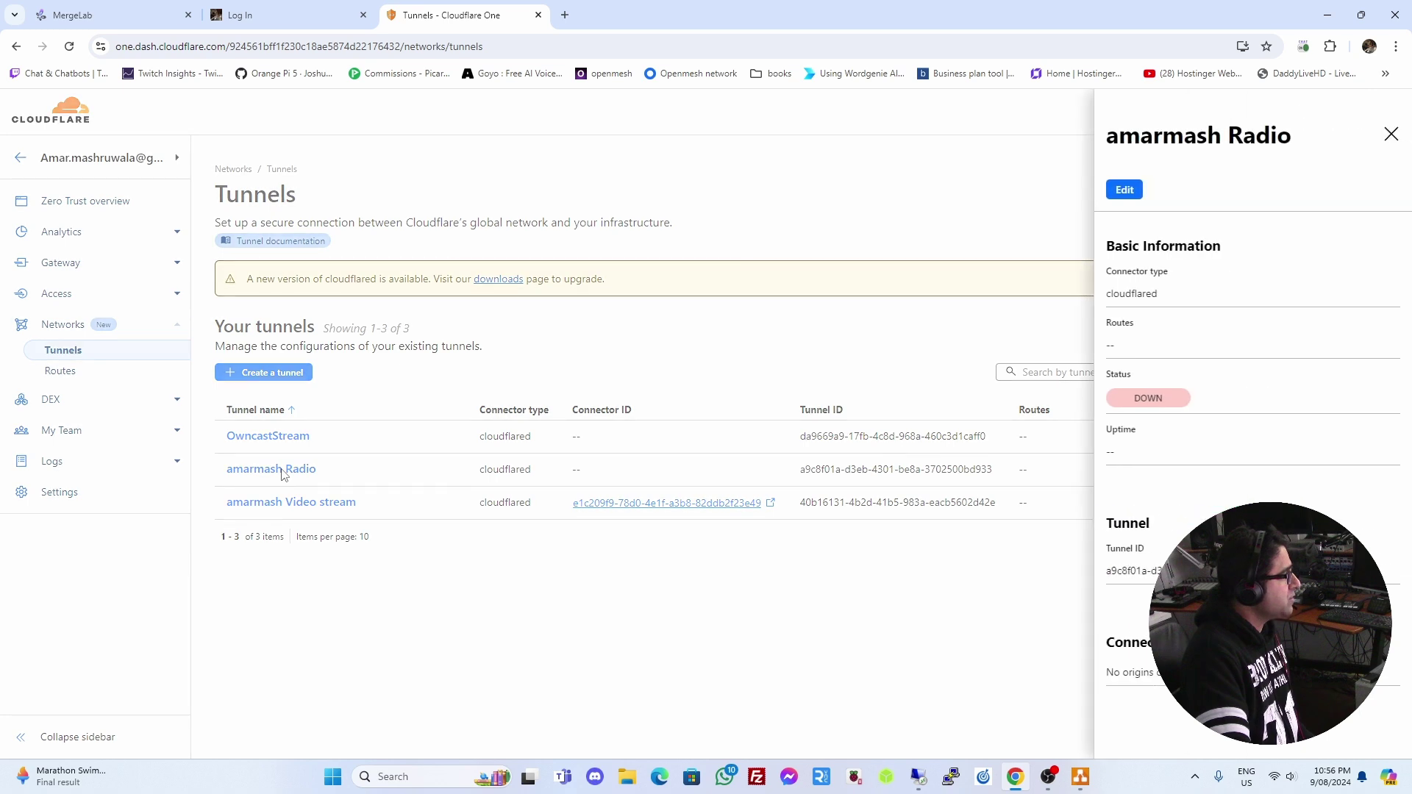
click(1123, 191)
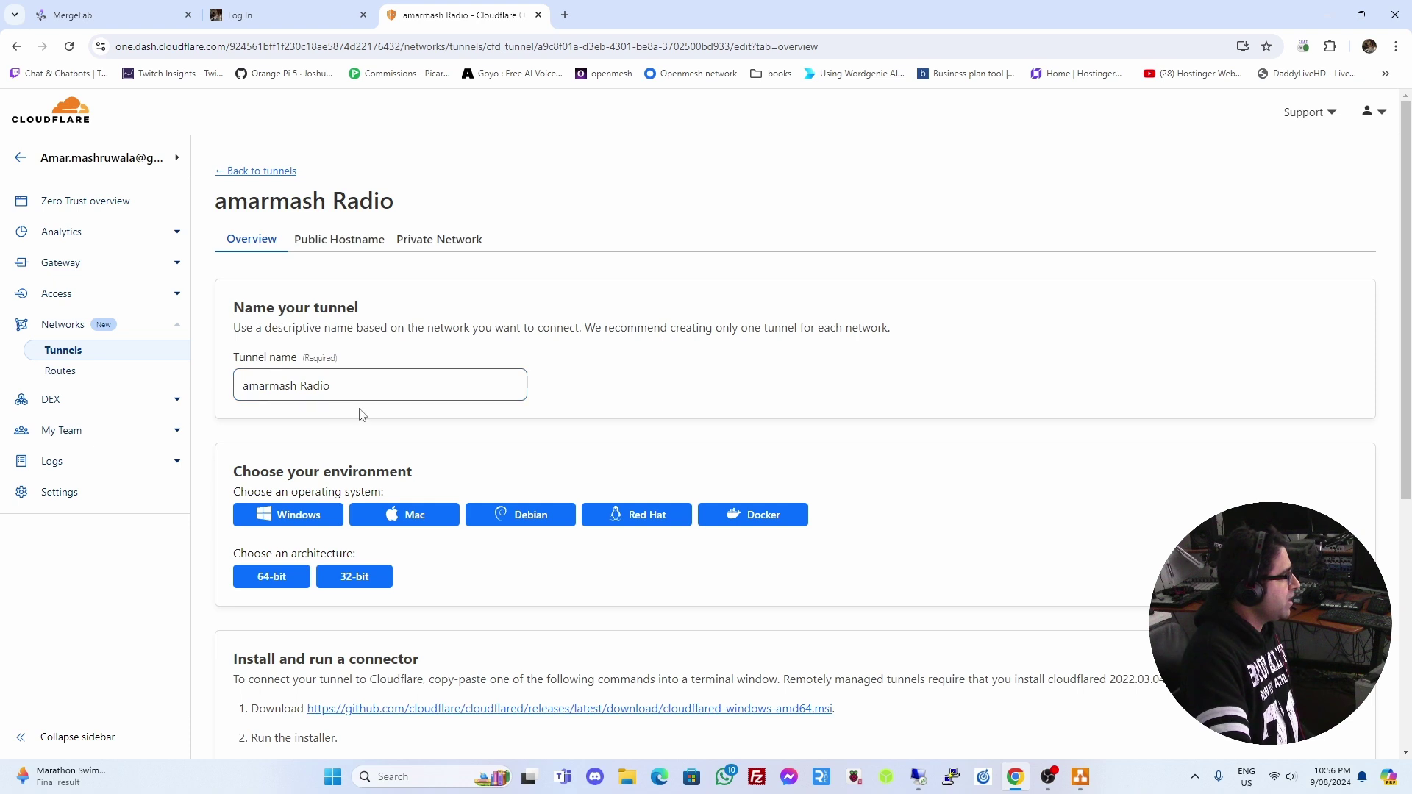
click(352, 242)
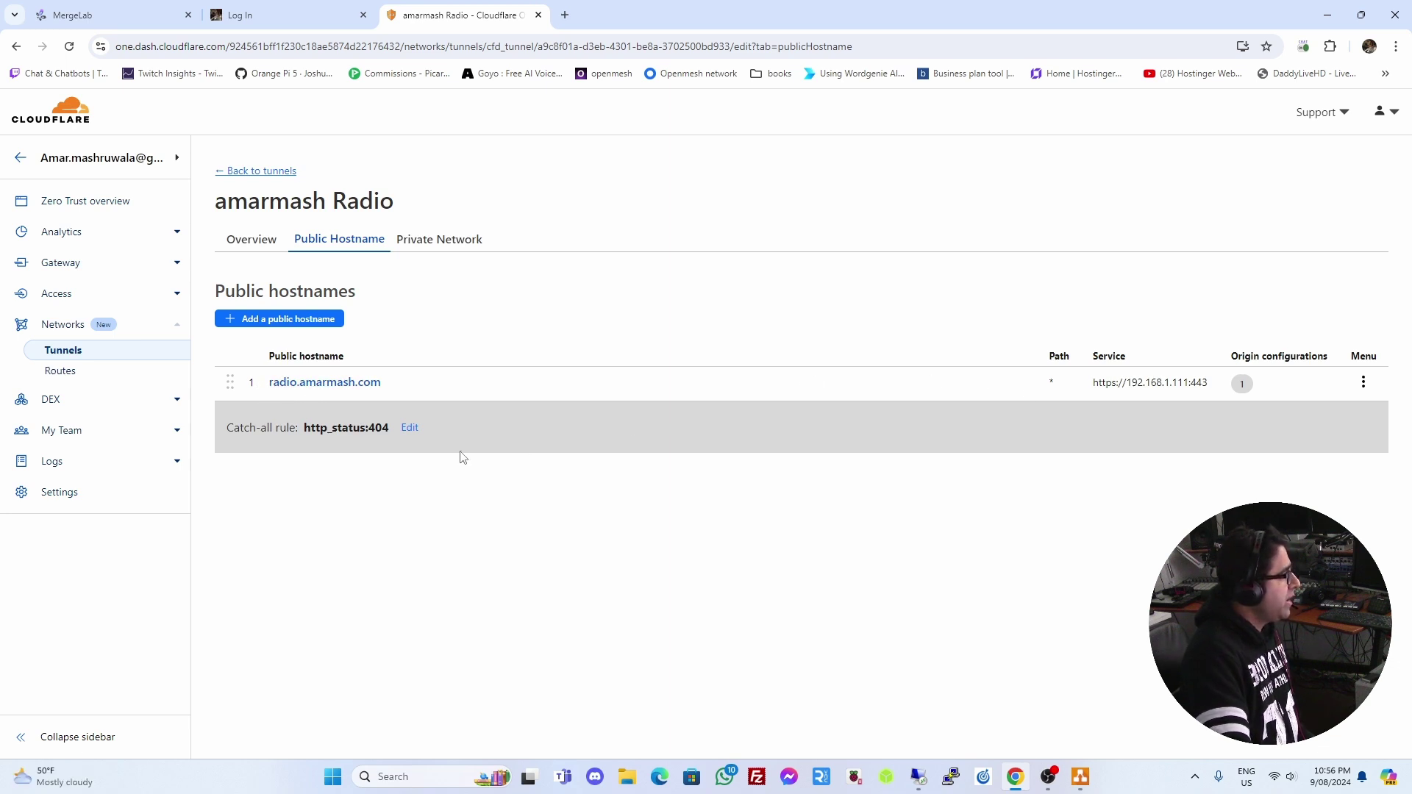
click(435, 247)
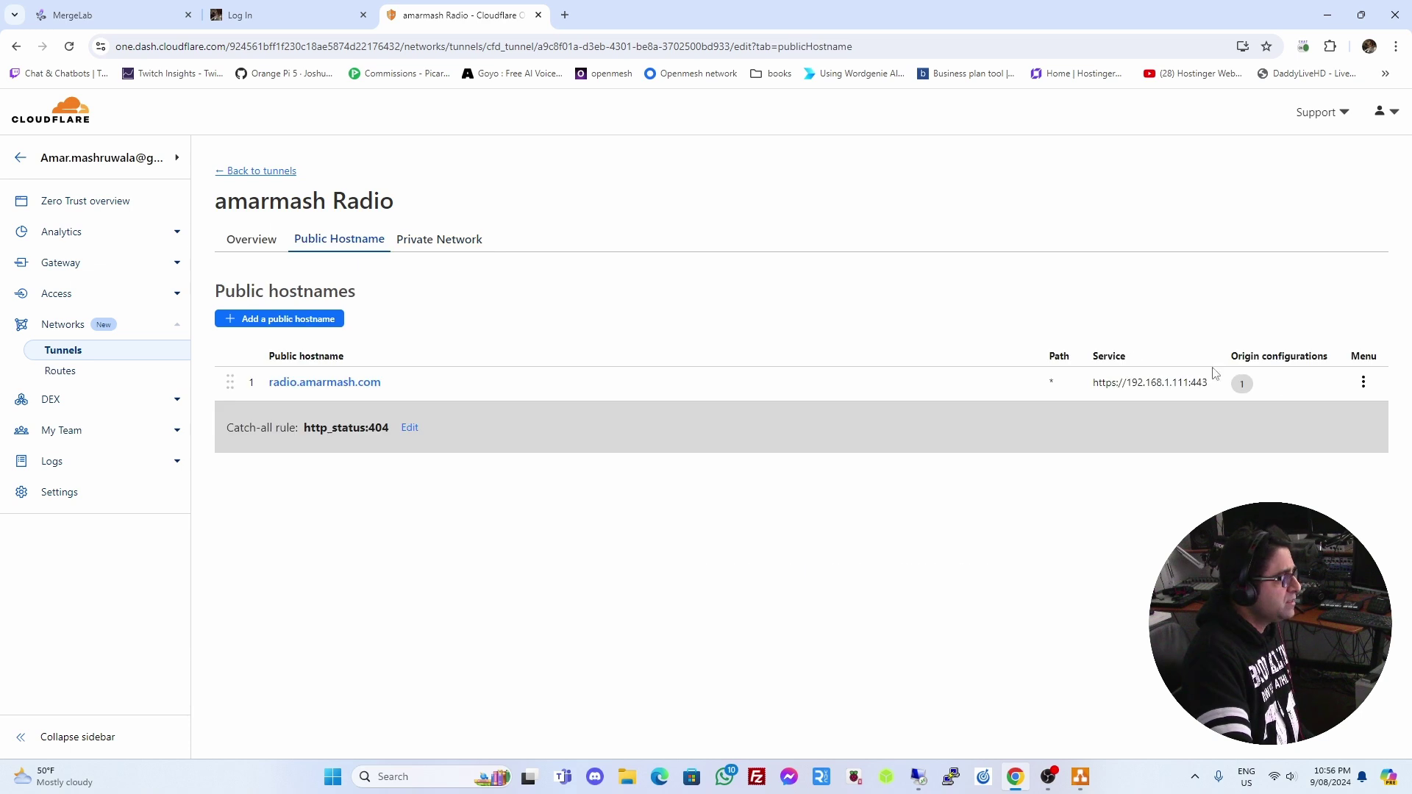
click(1324, 387)
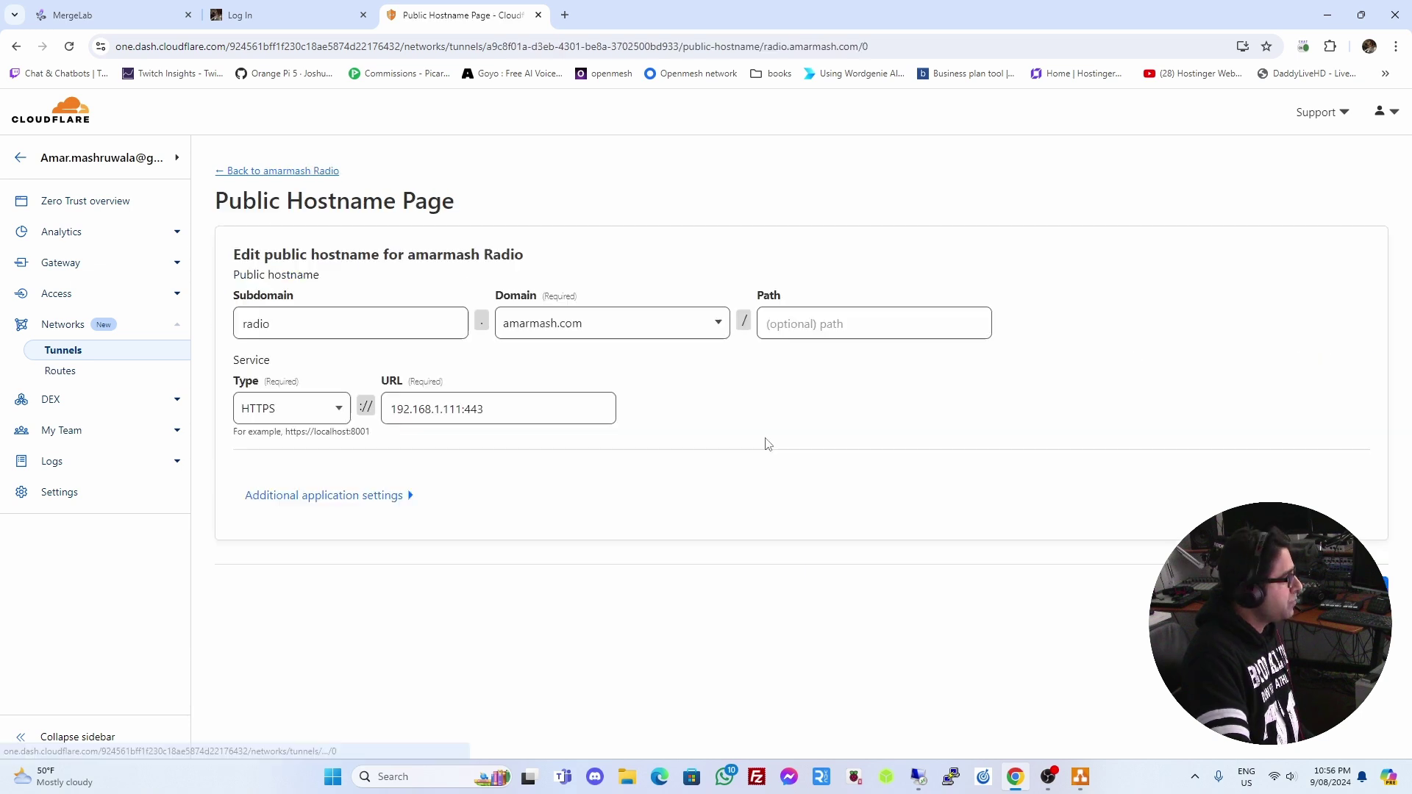
Examine the radio hostname's service type and its additional TLS settings, including No TLS Verify
click(339, 413)
click(339, 414)
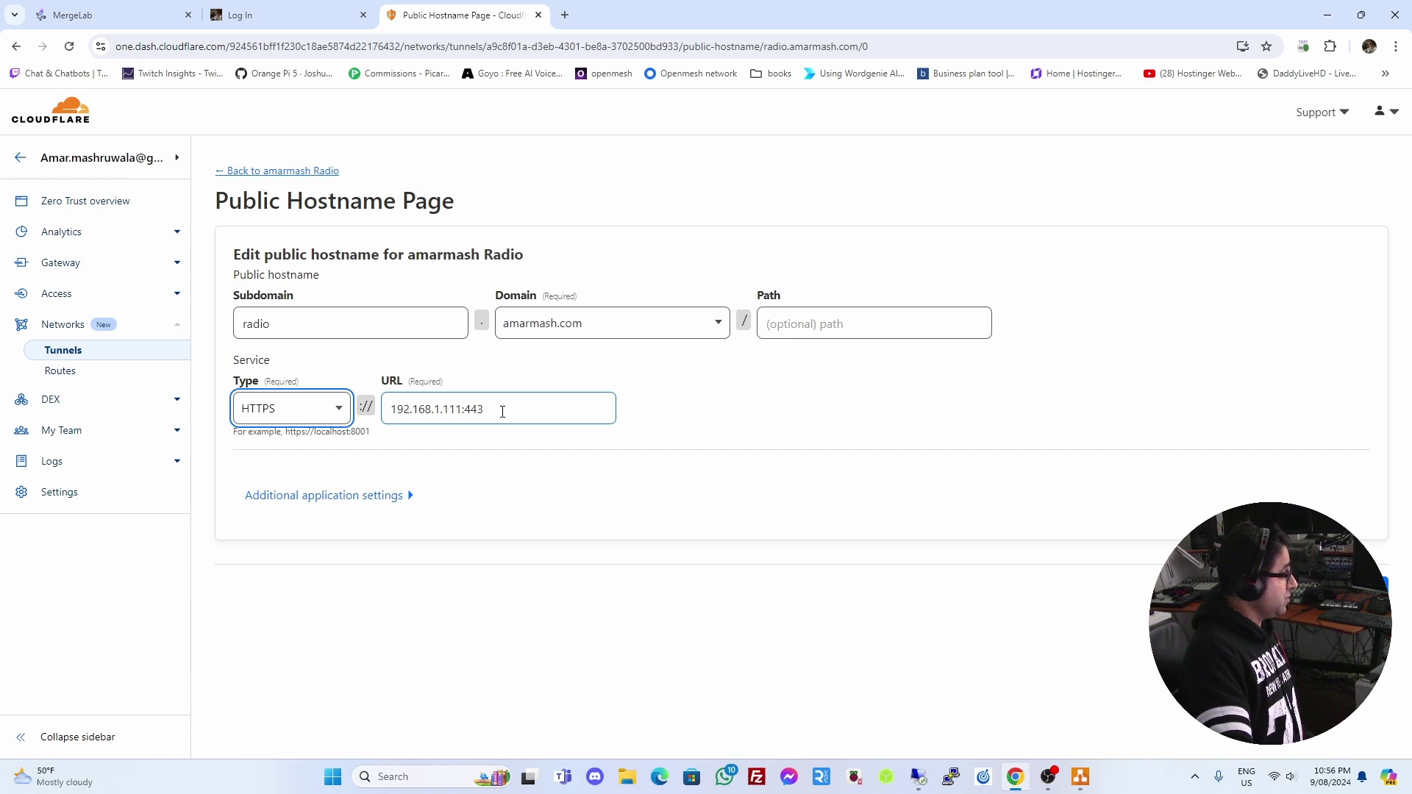
click(265, 499)
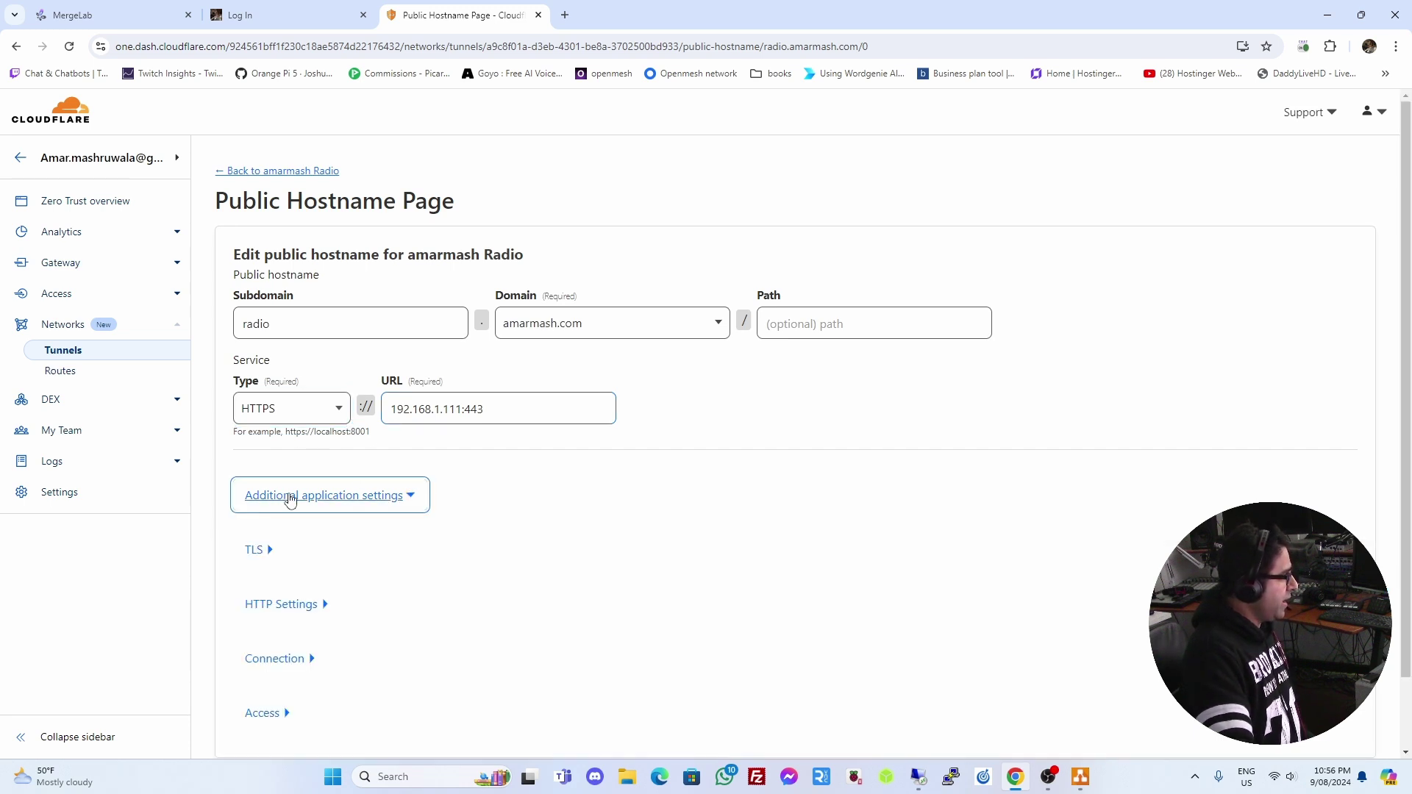
scroll(435, 500, down, 1)
click(263, 474)
scroll(605, 486, down, 1)
scroll(605, 486, down, 2)
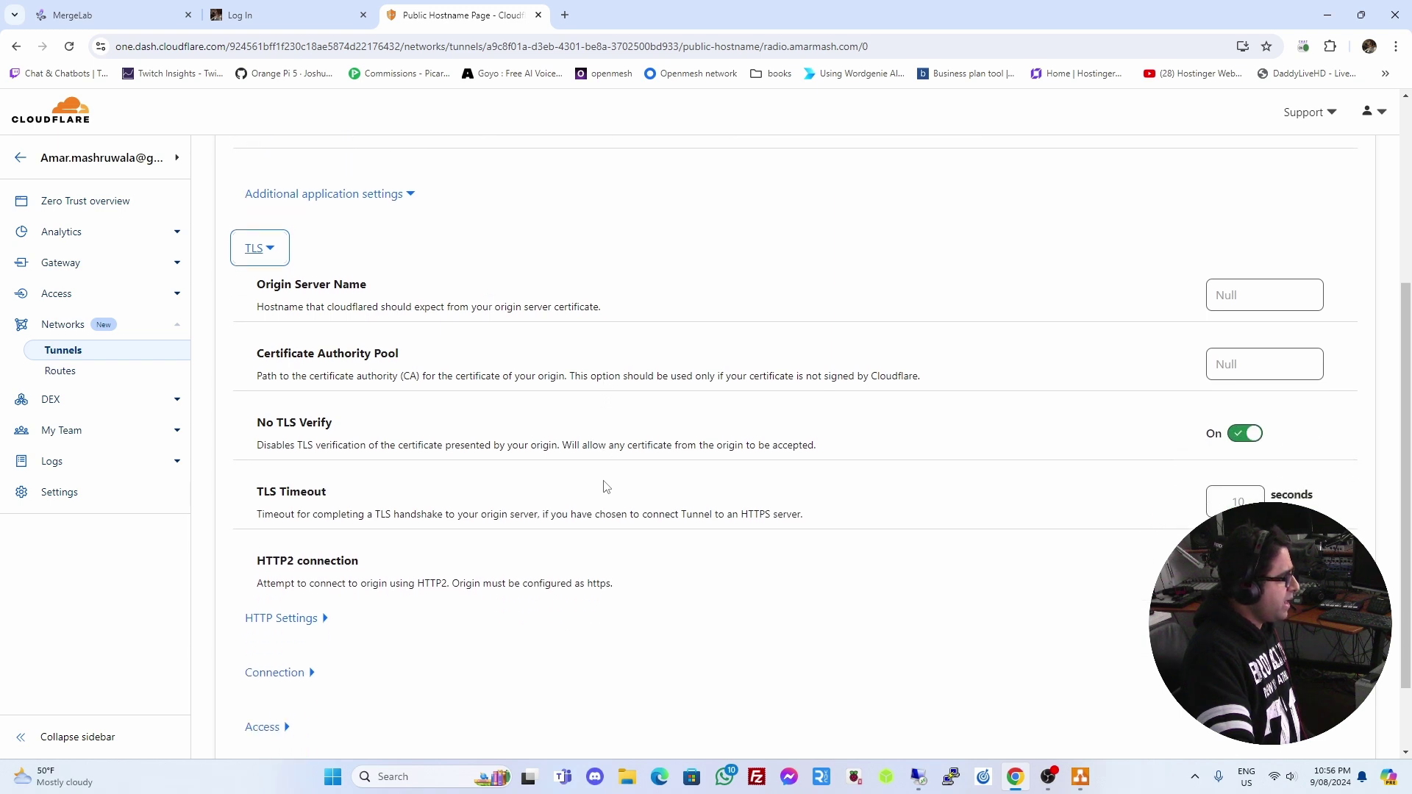
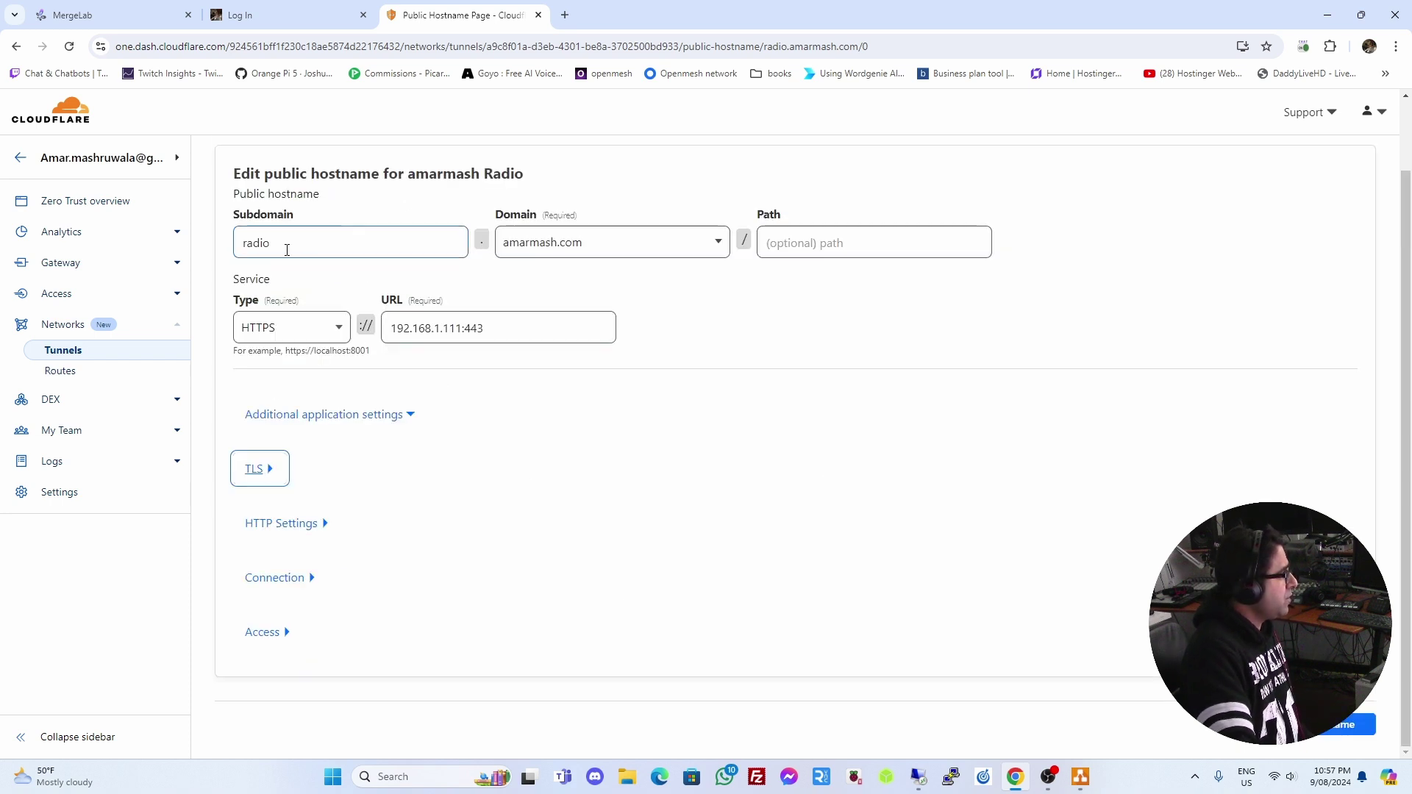
Review the radio hostname's subdomain, domain and service URL, then go back to the tunnel's public hostname list and reopen the hostname
drag(285, 247, 196, 252)
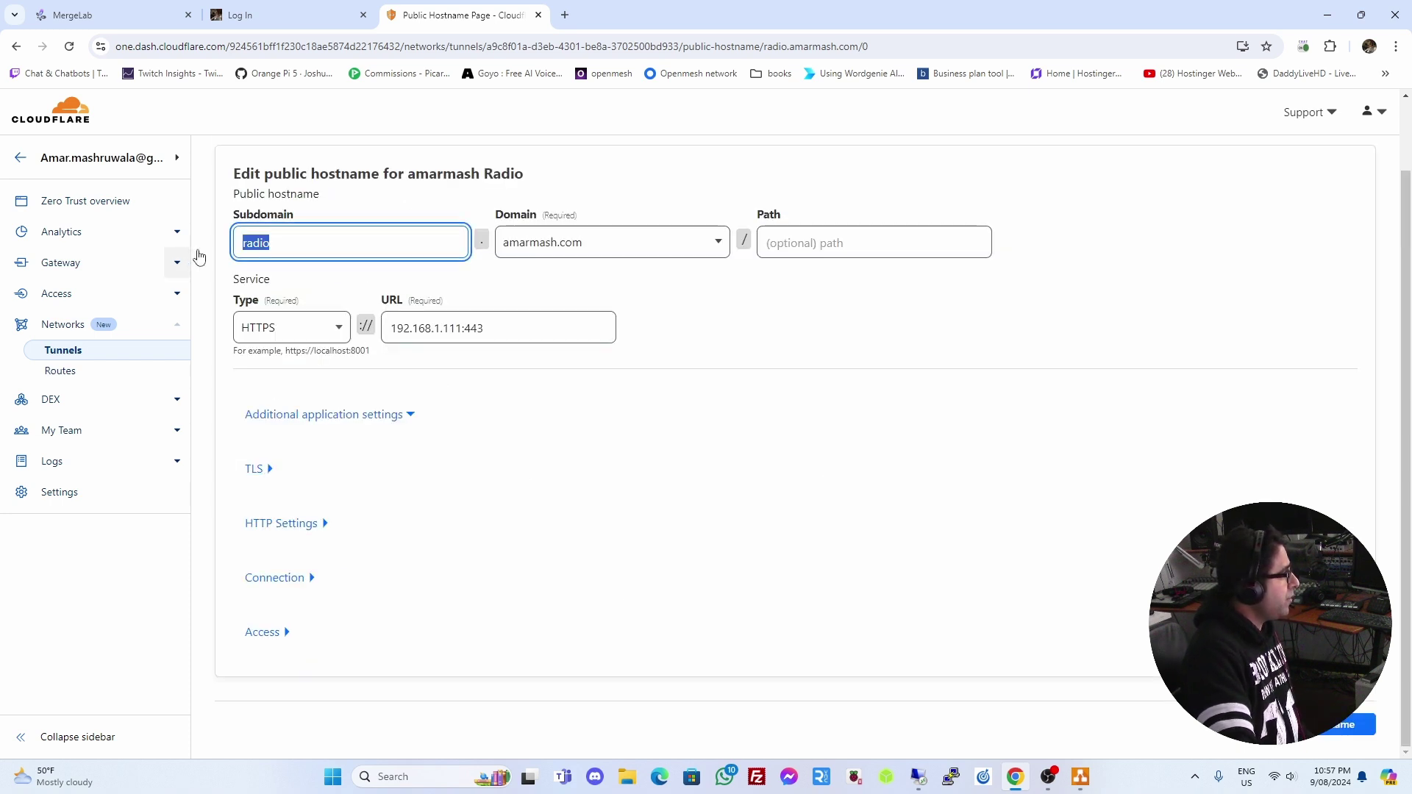
click(634, 252)
click(633, 252)
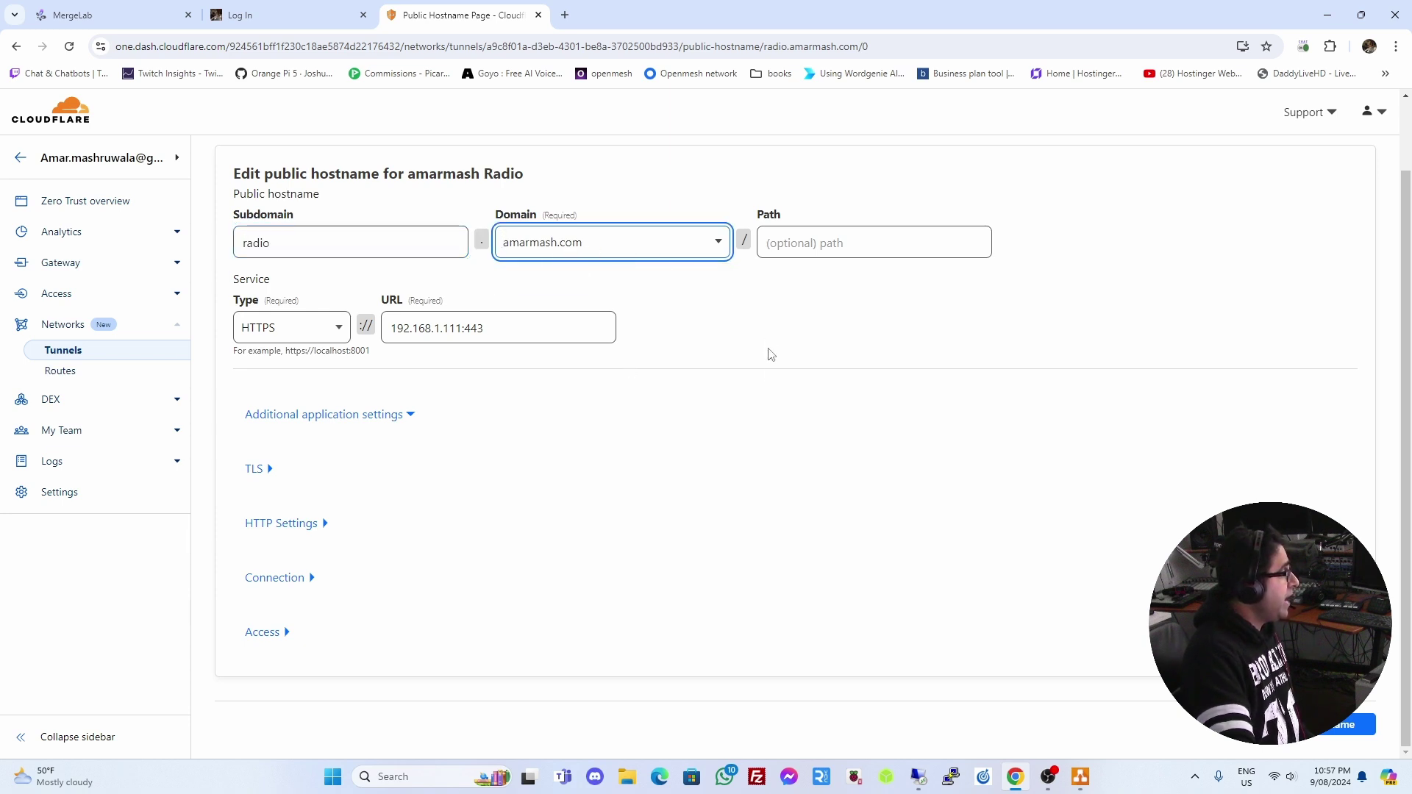
scroll(780, 422, up, 1)
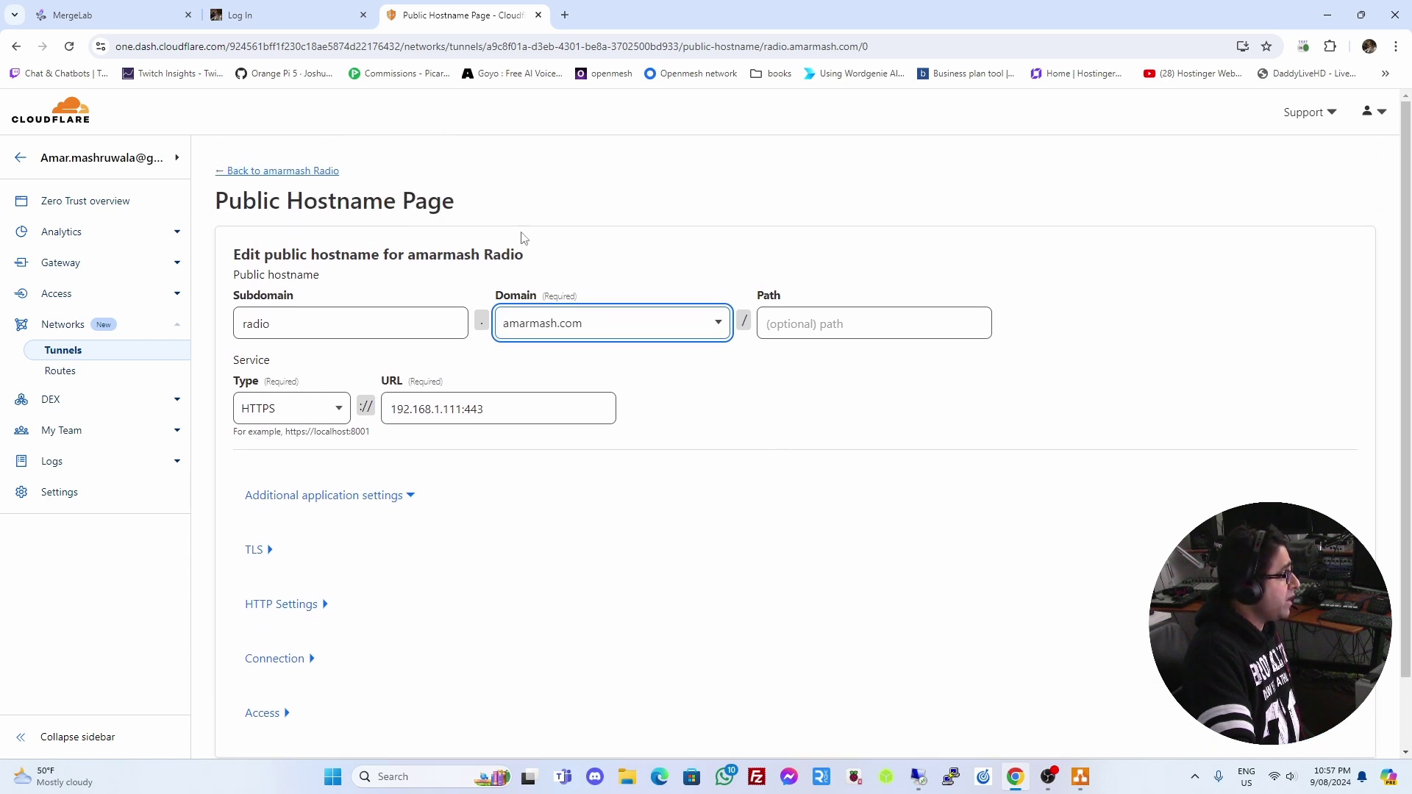
click(312, 172)
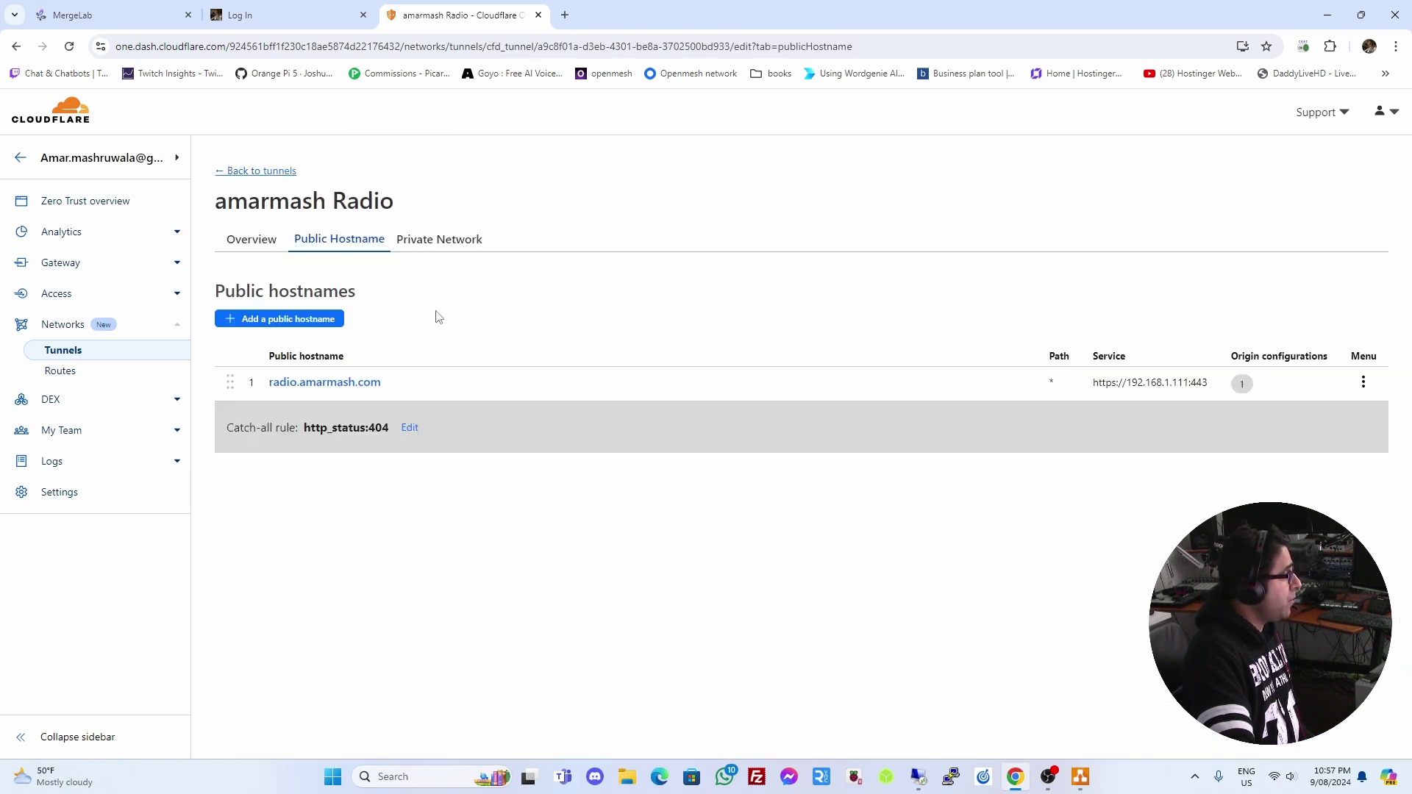
click(353, 383)
click(1131, 191)
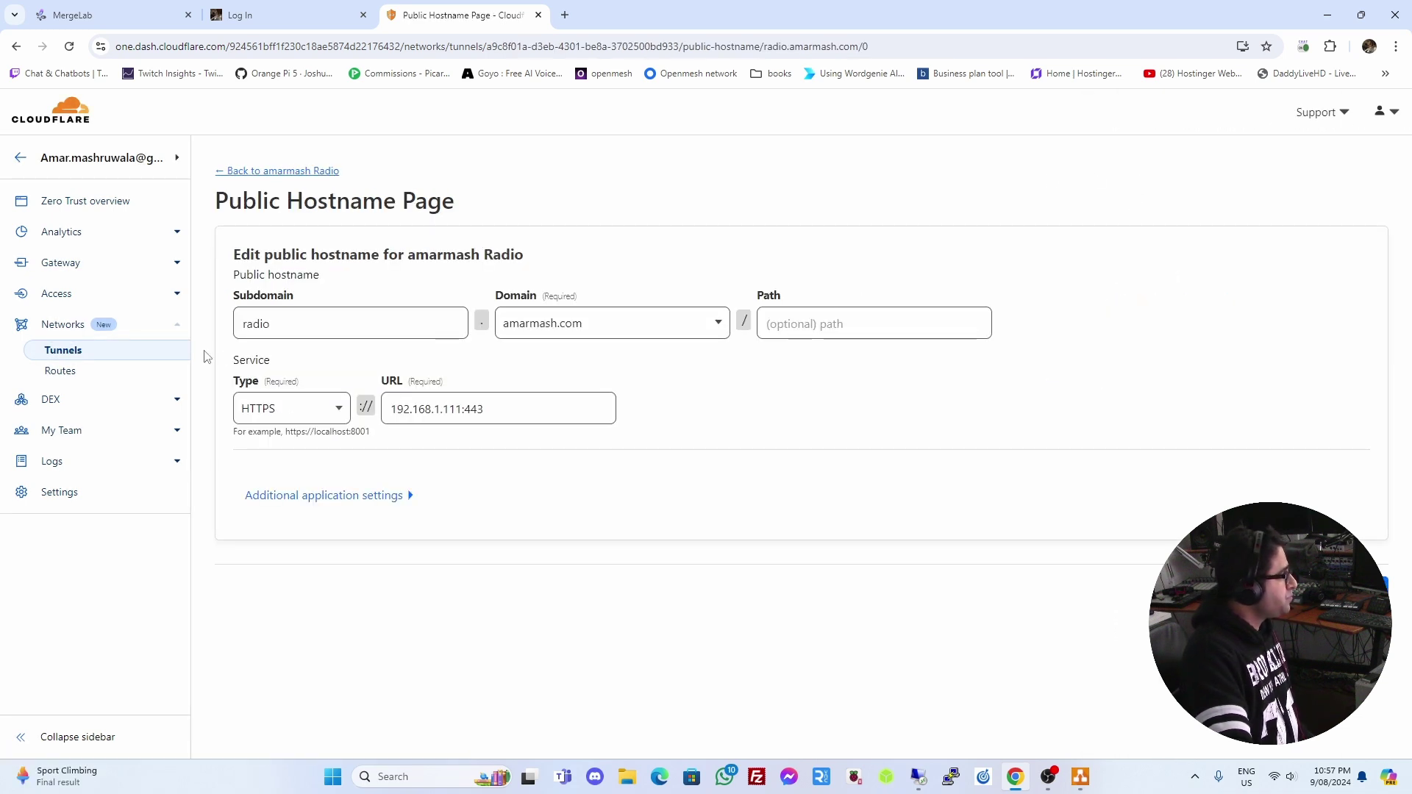
Open the Radio tunnel for editing, choose Docker as its environment, and copy the connector run command
click(77, 356)
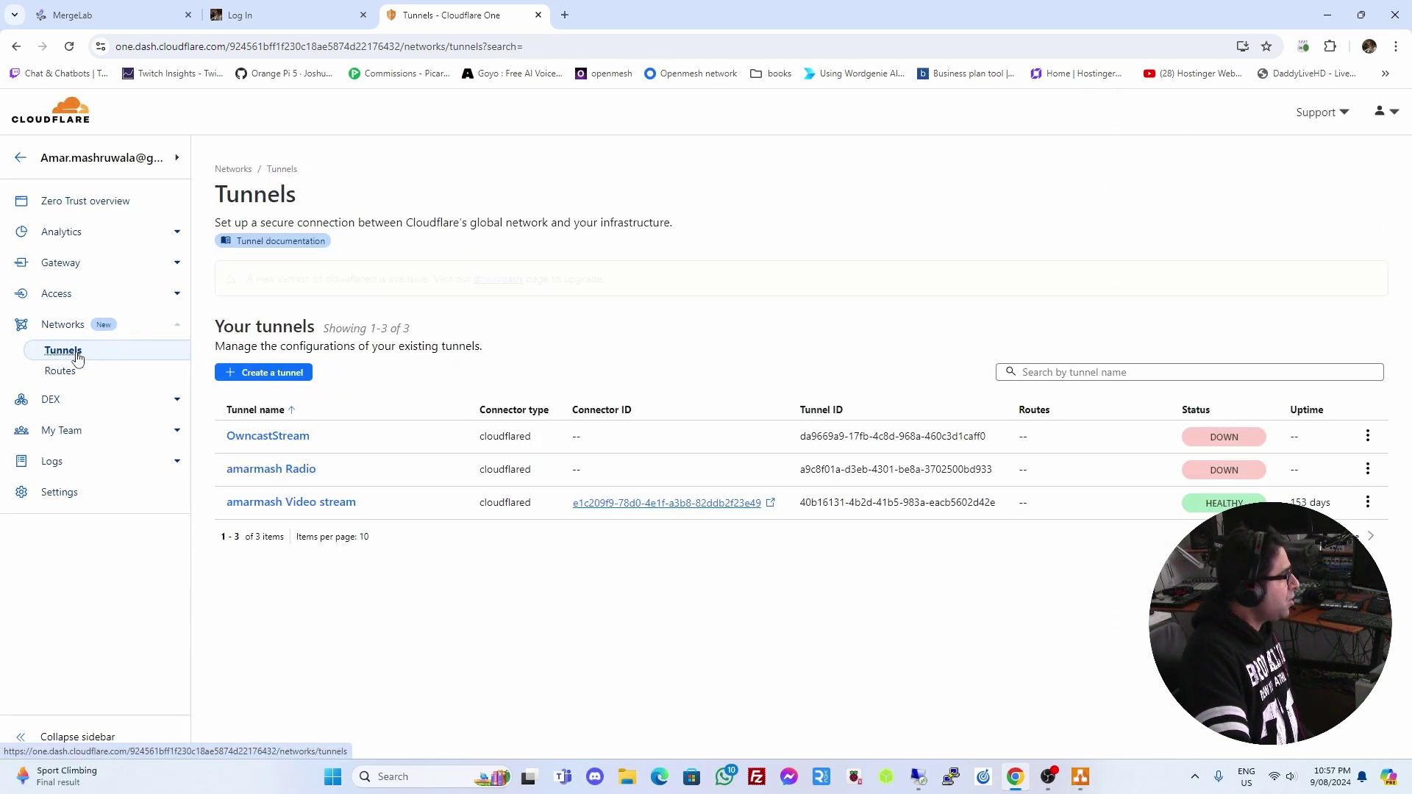
click(270, 471)
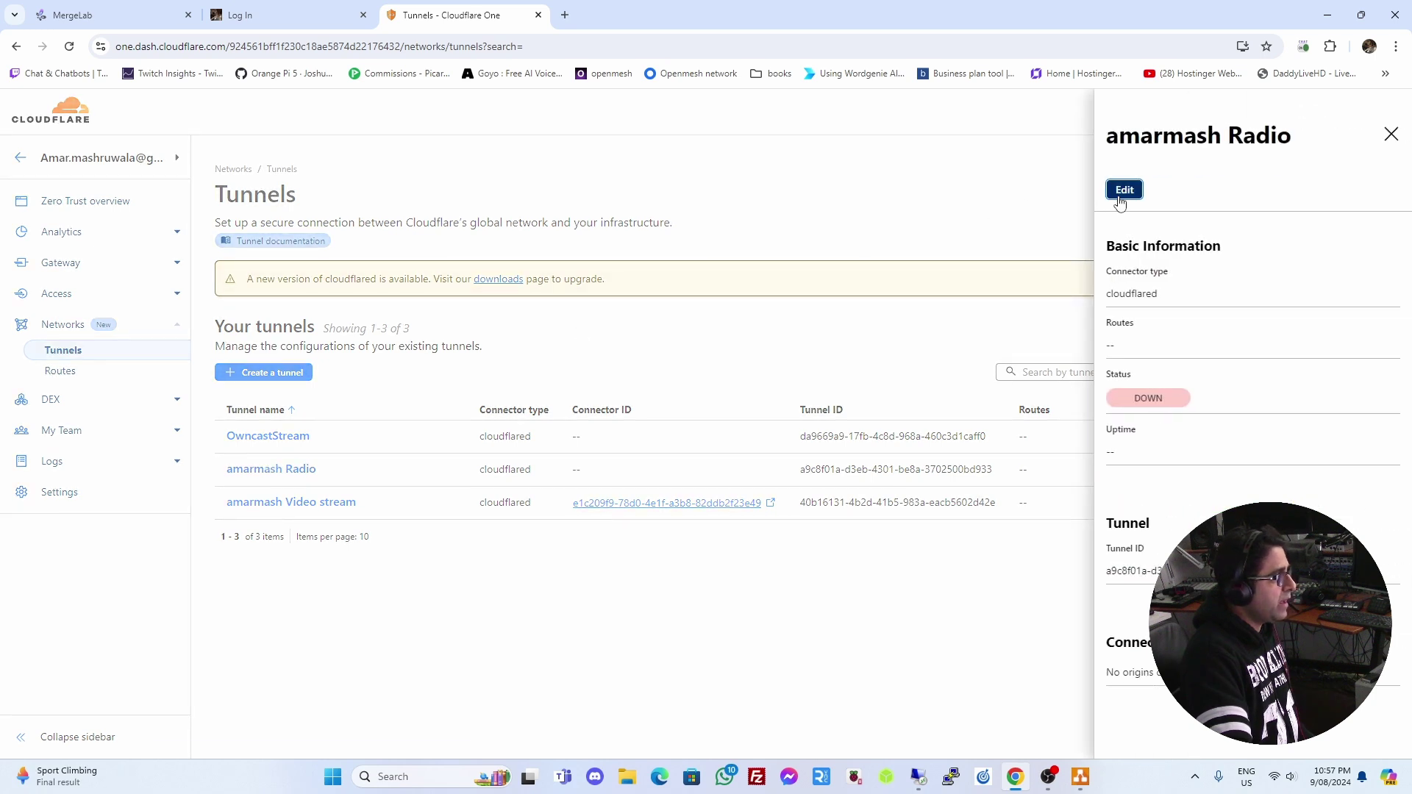
click(1124, 189)
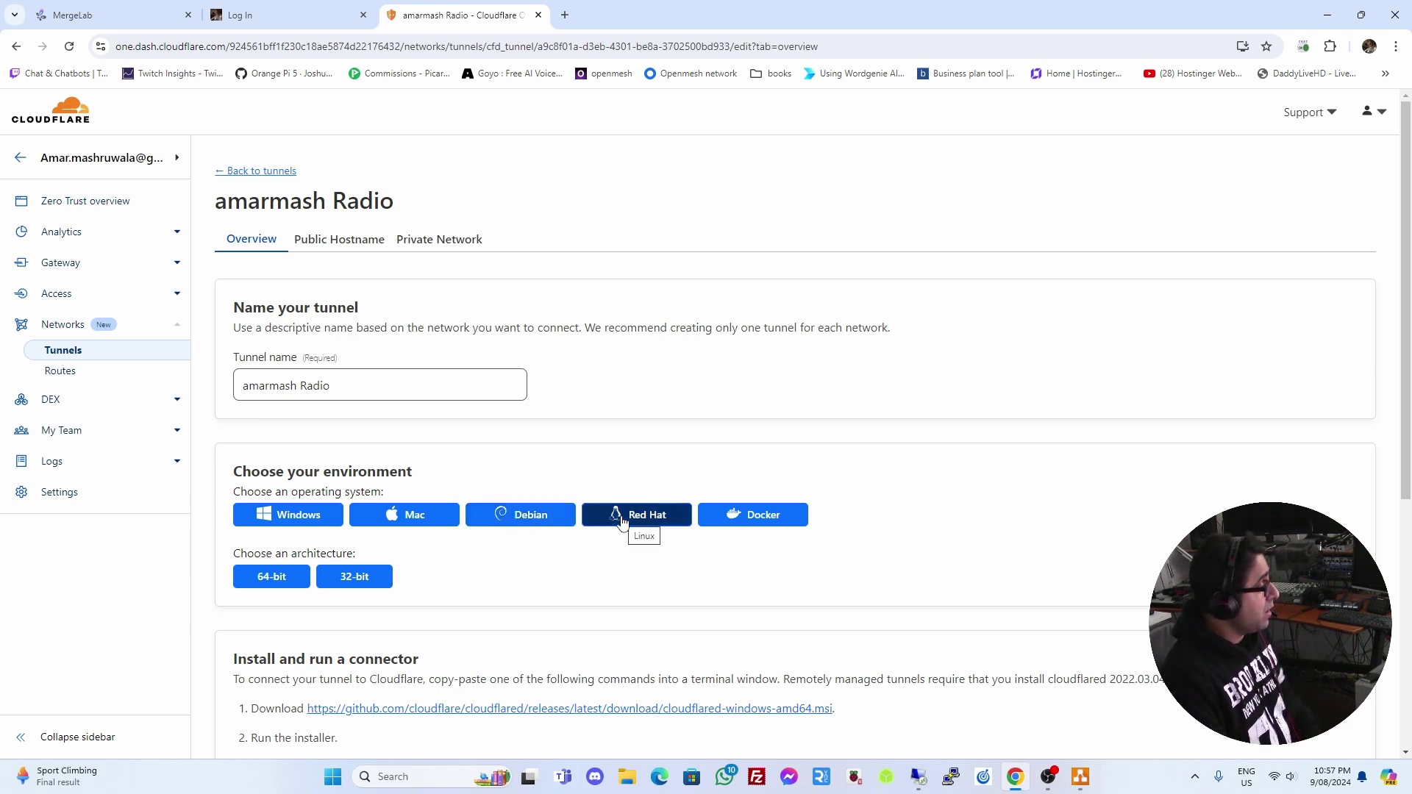
click(761, 519)
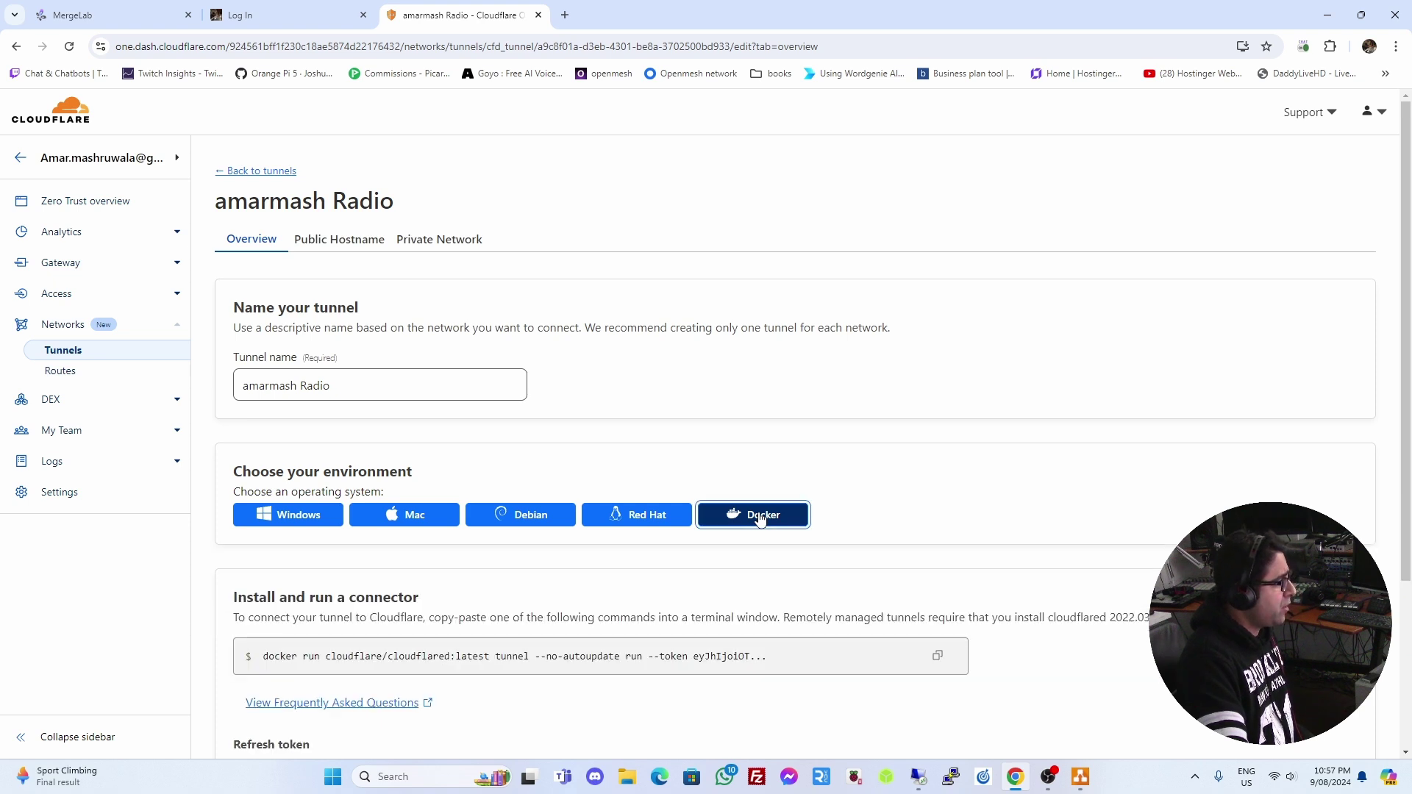
scroll(761, 519, down, 1)
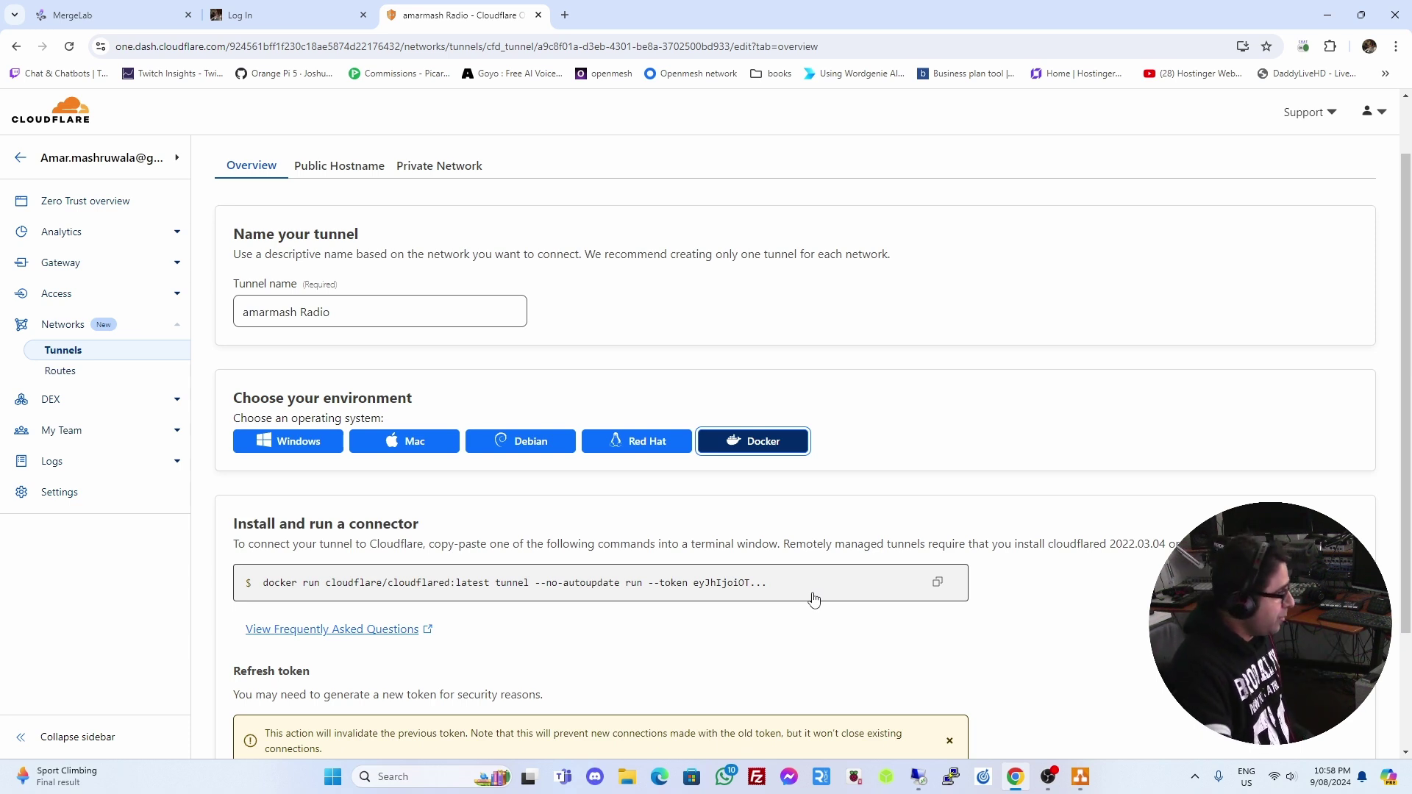
click(936, 592)
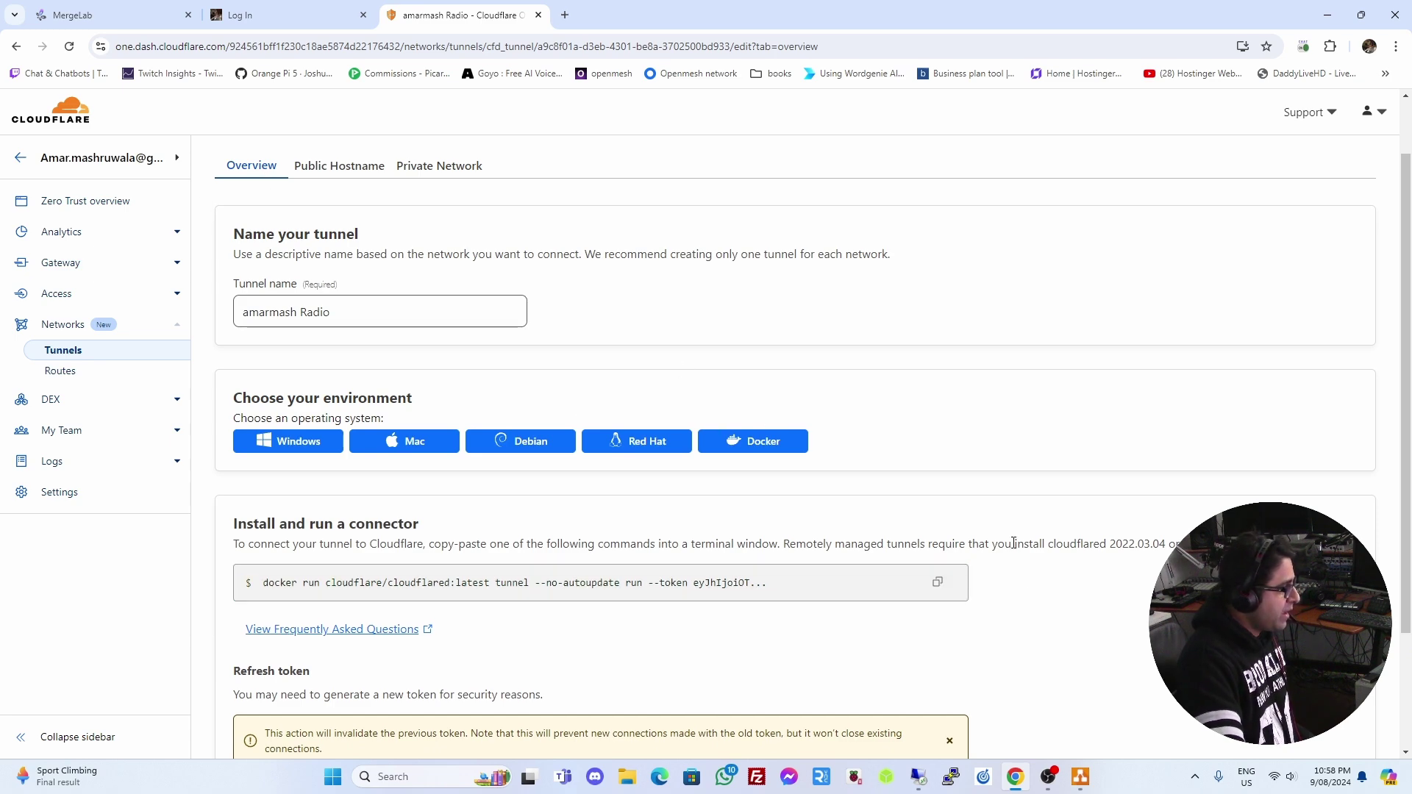
Switch to the remote Ubuntu desktop and, in a maximized terminal, enter sudo followed by the copied docker run command with its tunnel token
click(918, 777)
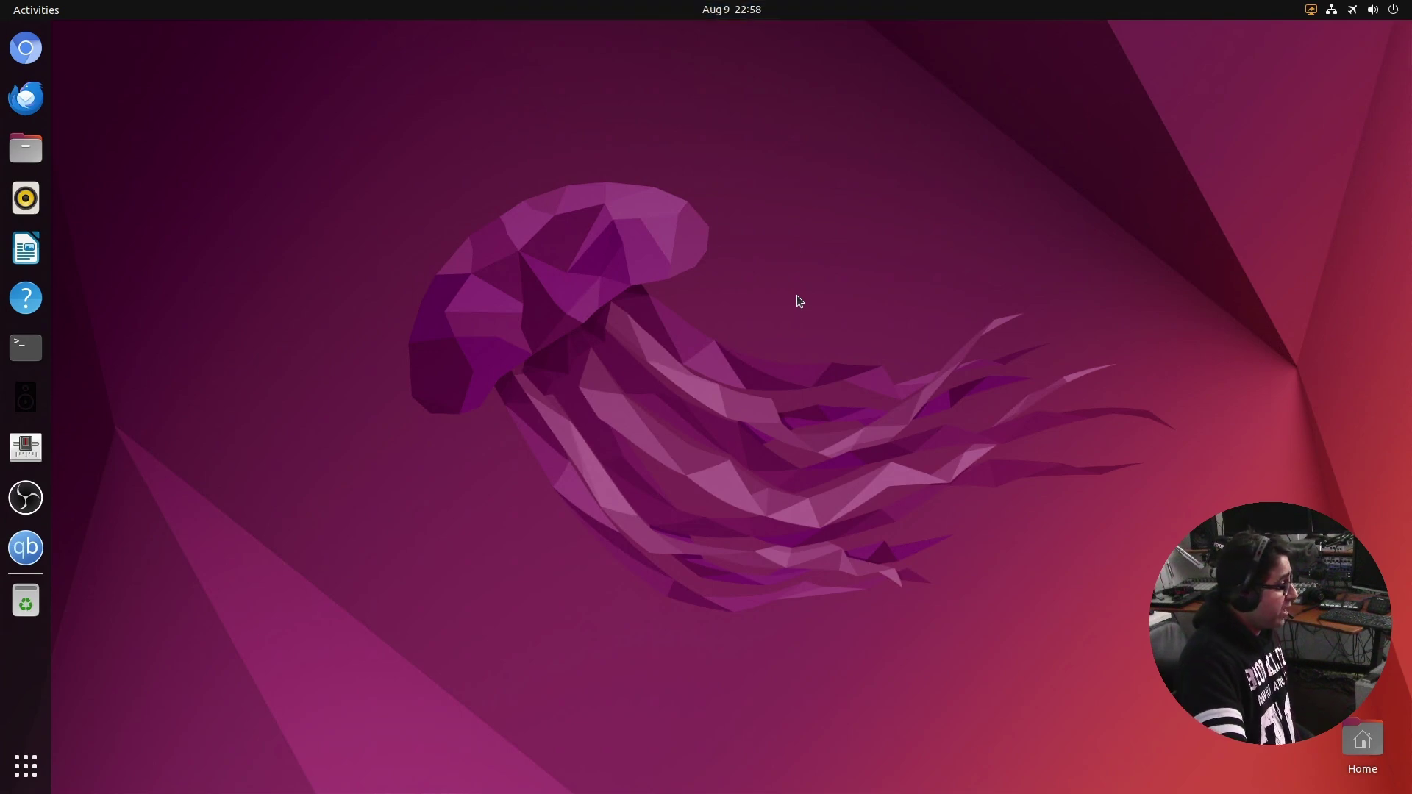
click(26, 347)
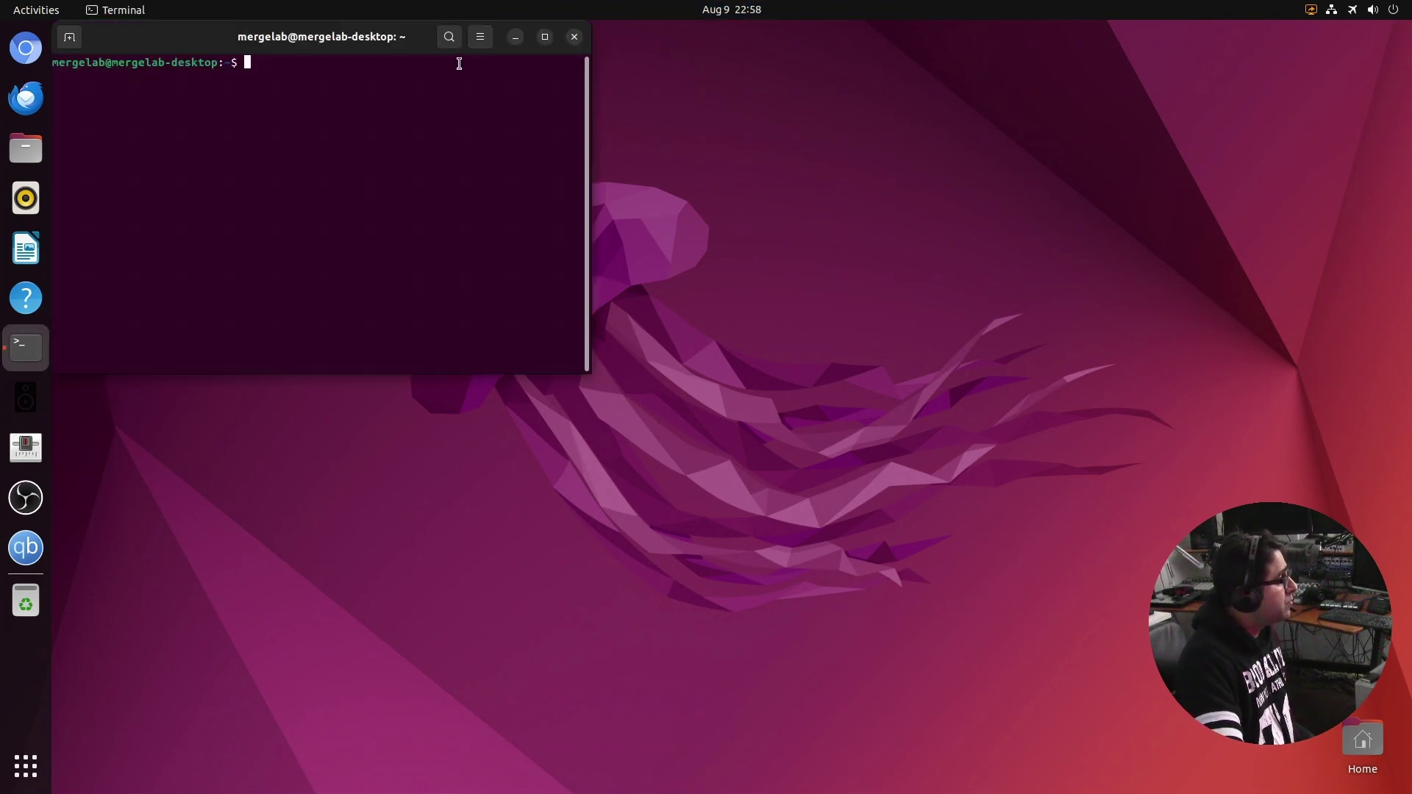
click(545, 37)
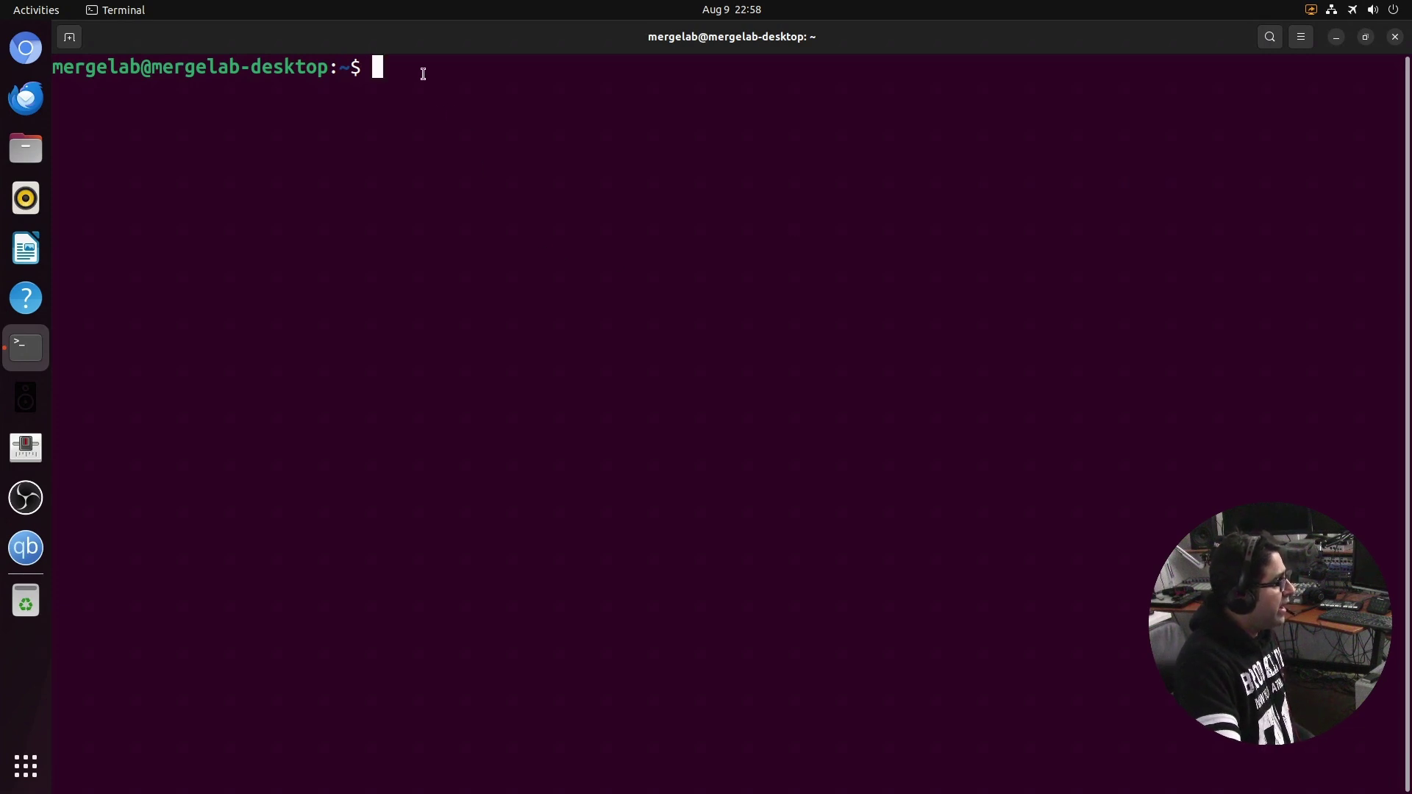
text(sudo)
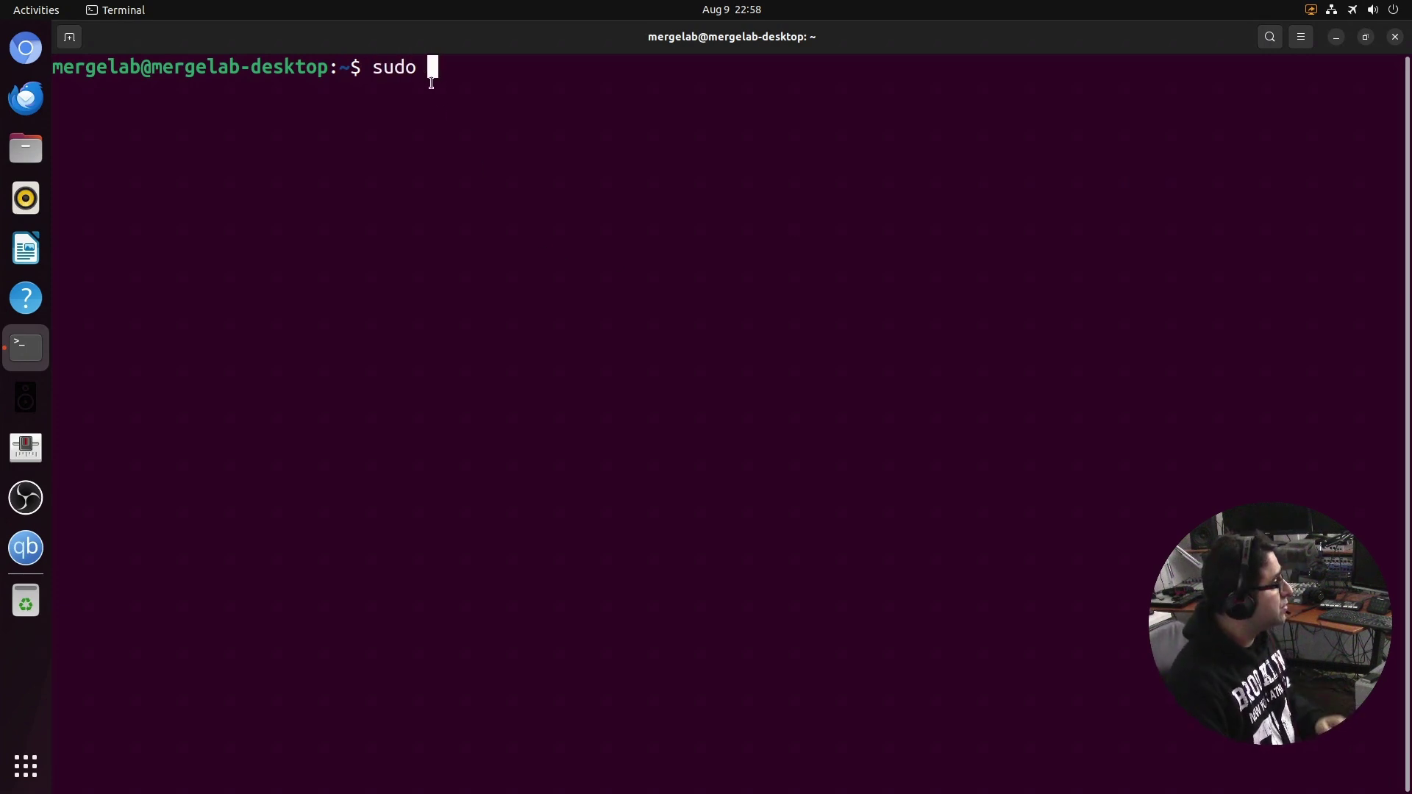
right_click(510, 69)
click(543, 117)
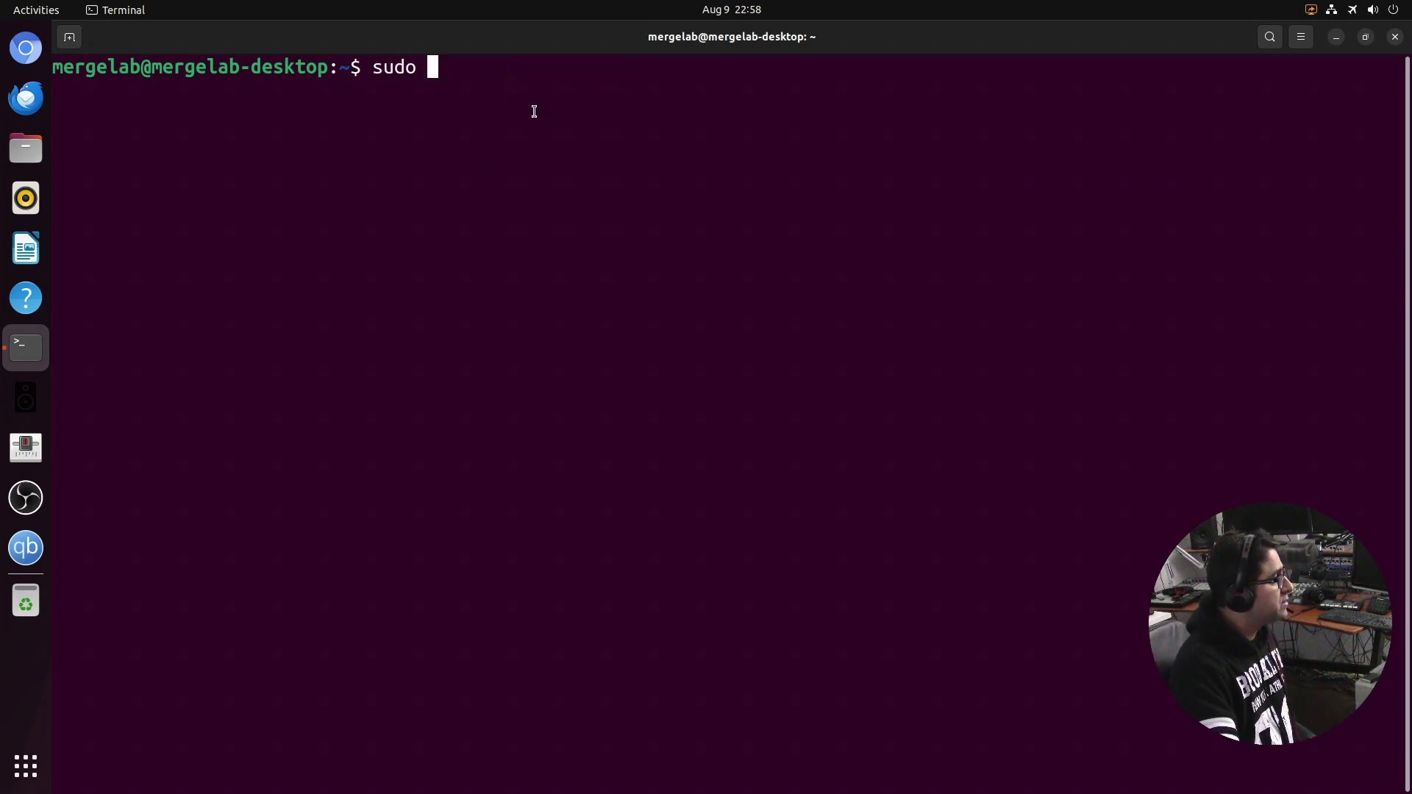
Insert the -d option directly after "docker run" in the pasted cloudflared command to make the container run detached
key(Left)
key(Left)
key(Left)
key(Left)
key(Left)
key(Left)
key(Left)
key(Left)
key(Left)
key(Left)
key(Left)
key(Left)
key(Left)
key(Left)
key(Left)
key(Left)
key(Left)
key(Left)
key(Left)
key(Left)
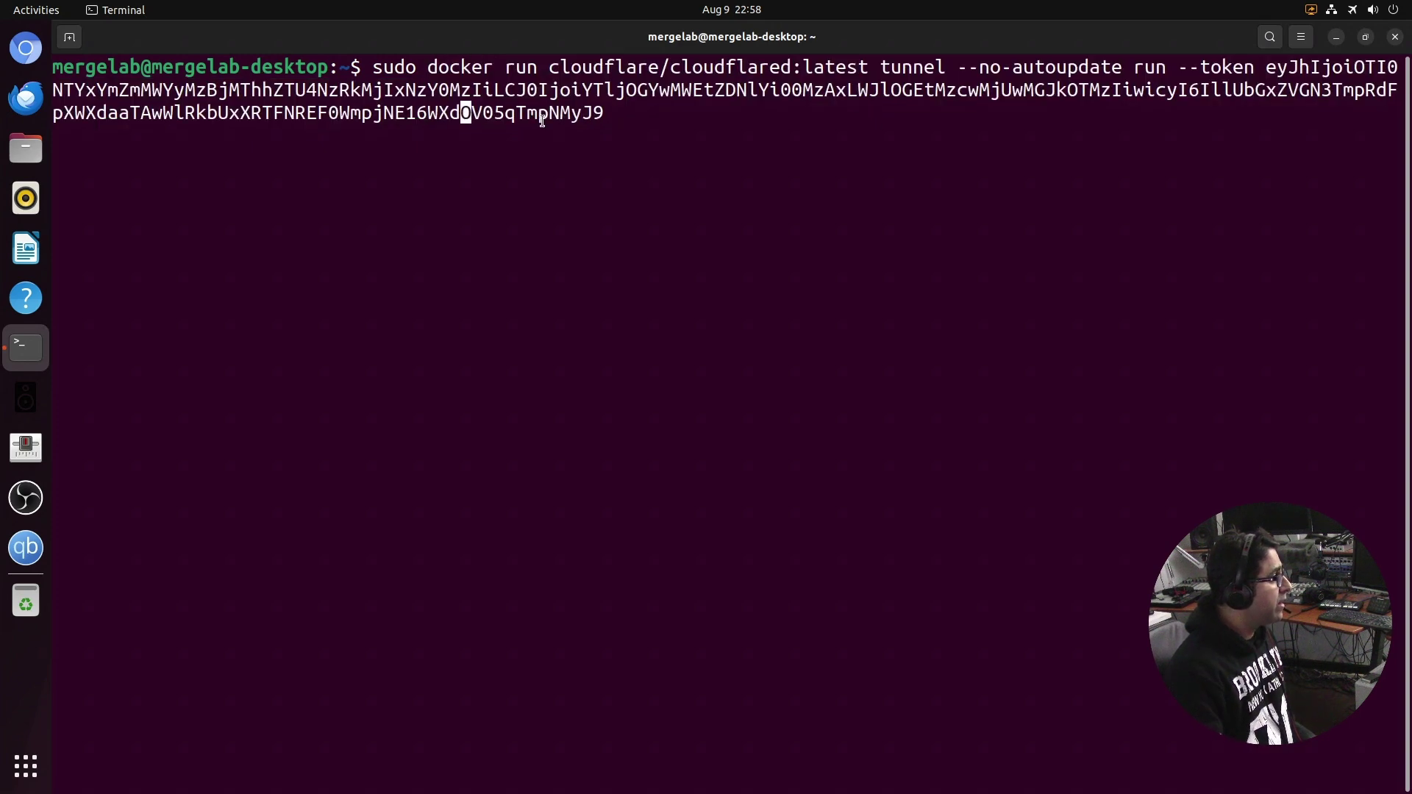
key(Left)
key(Left)
key(Left)
key(Left)
key(Left)
key(Left)
key(Left)
key(Left)
key(Left)
key(Left)
key(Left)
key(Left)
key(Left)
key(Left)
key(Left)
key(Left)
key(Left)
key(Left)
key(Left)
key(Left)
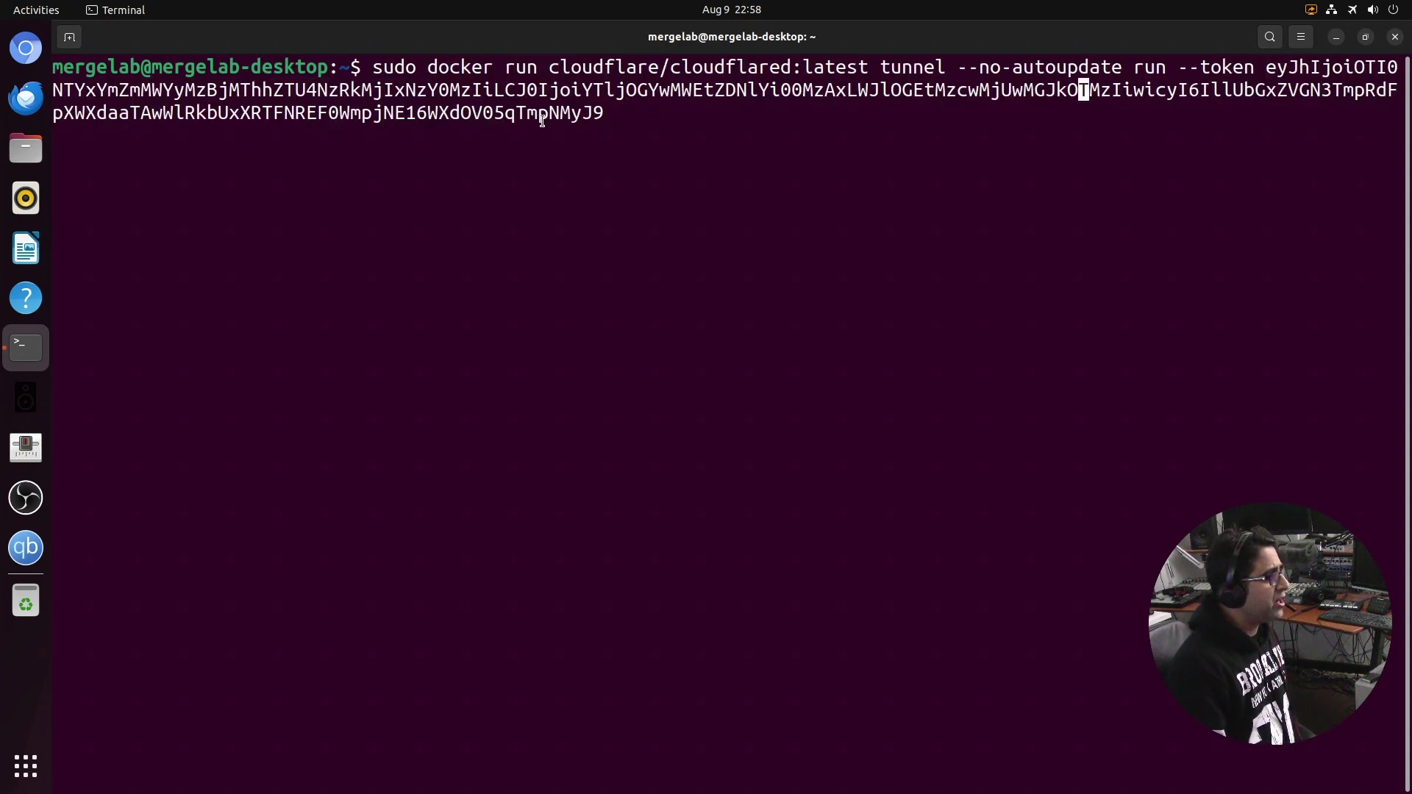
key(Left)
key(Left)
key(Left)
key(Left)
key(Left)
key(Left)
key(Left)
key(Left)
key(Left)
key(Left)
key(Left)
key(Left)
key(Left)
key(Left)
key(Left)
key(Left)
key(Left)
key(Left)
key(Left)
key(Left)
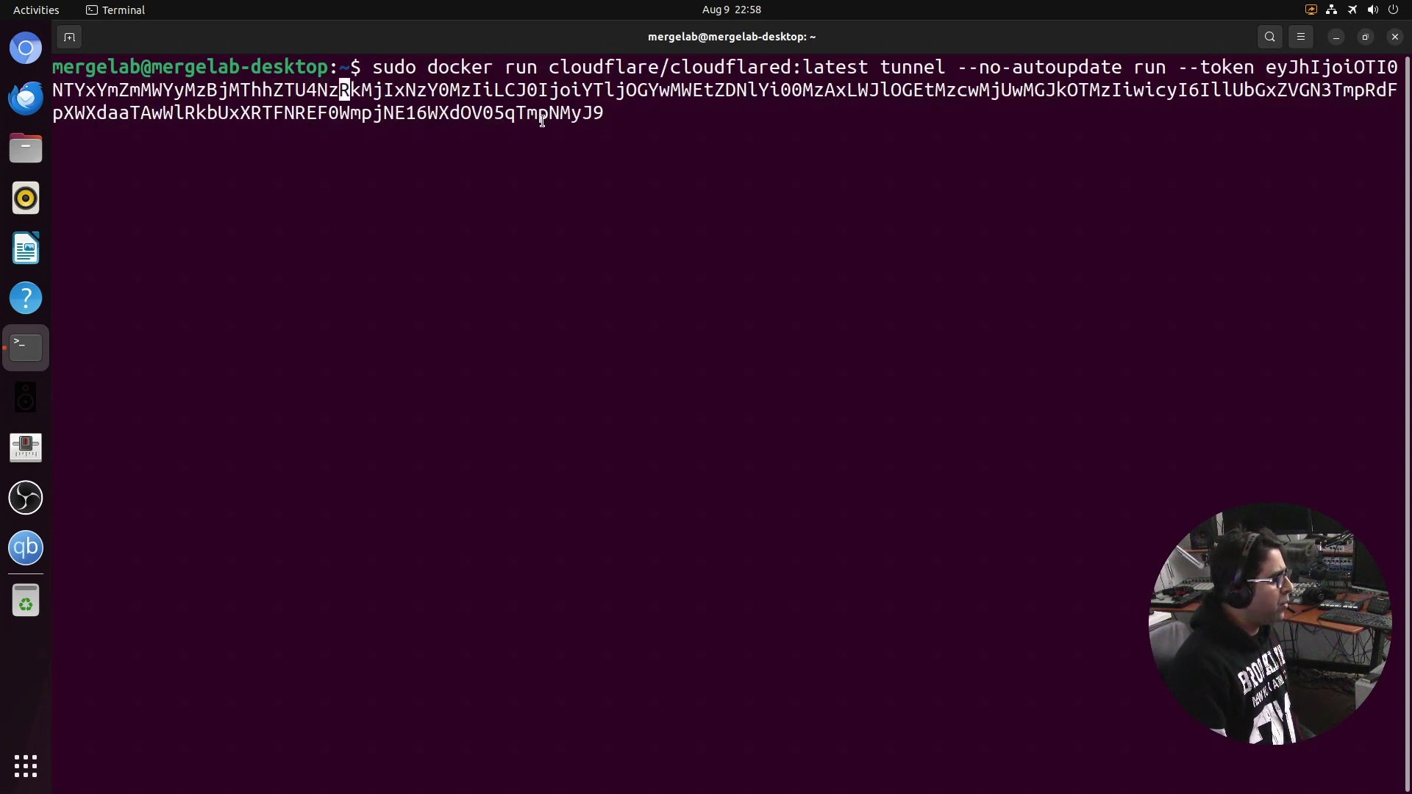
key(Left)
key(Left)
key(Left)
key(Left)
key(Left)
key(Left)
key(Left)
key(Left)
key(Left)
key(Left)
key(Left)
key(Left)
key(Left)
key(Left)
key(Left)
key(Left)
key(Left)
key(Left)
key(Left)
key(Left)
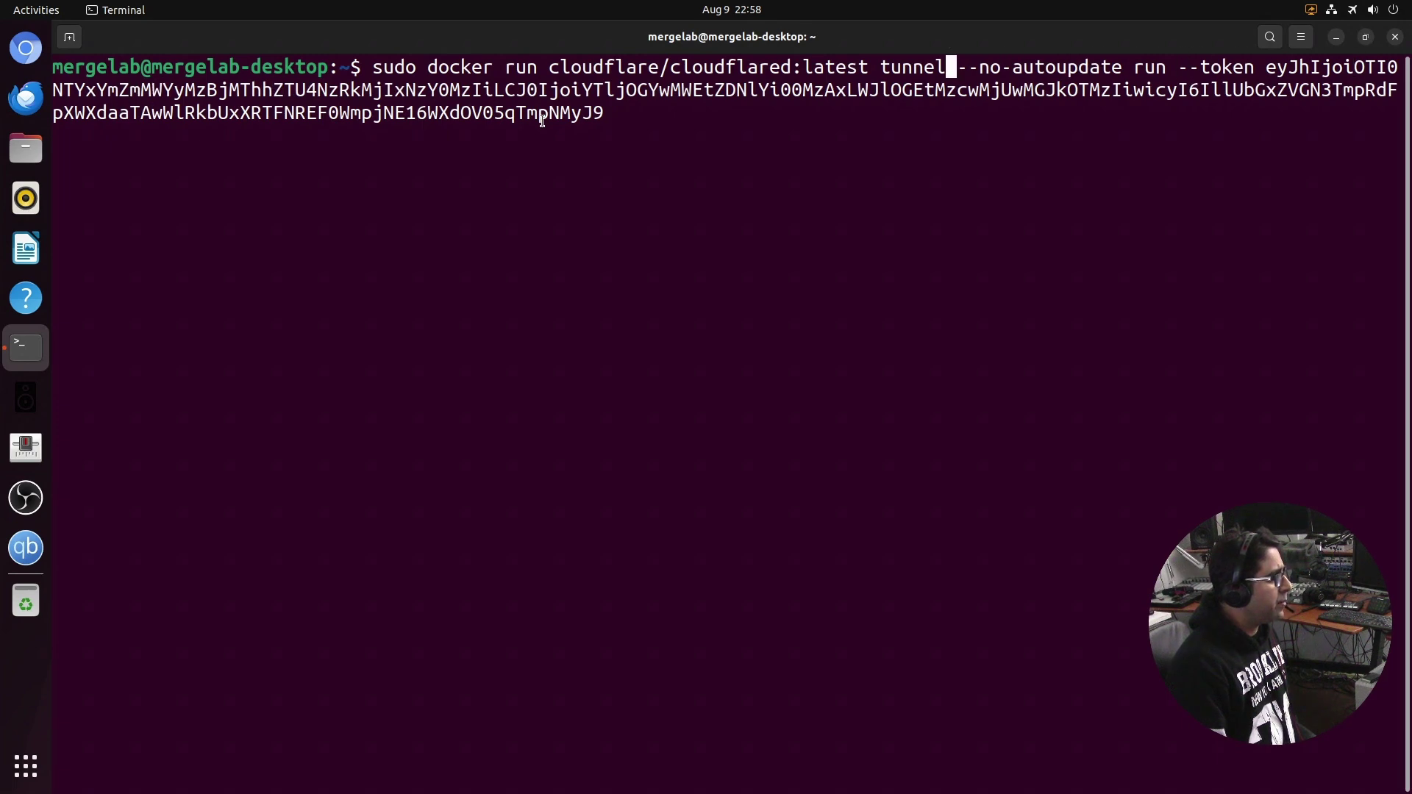
key(Right)
text(-d)
key(Right)
key(Right)
key(Right)
key(Right)
key(Right)
key(Right)
key(Right)
key(Right)
key(Right)
key(Right)
key(Right)
key(Right)
key(Right)
key(Right)
key(Right)
key(Right)
key(Right)
key(Right)
key(Right)
key(Right)
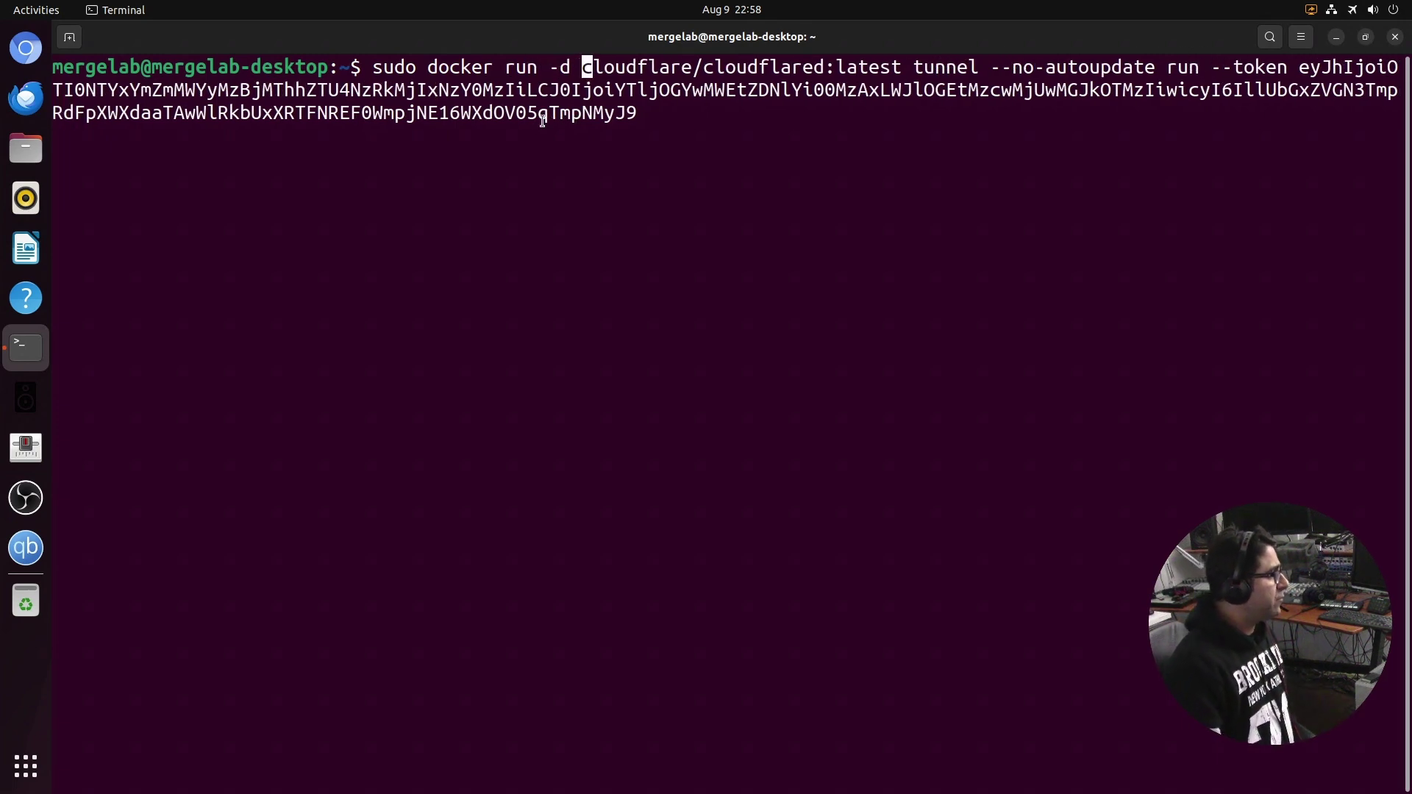
key(Right)
key(Right)
key(Right)
key(Right)
key(Right)
key(Right)
key(Right)
key(Right)
key(Right)
key(Right)
key(Right)
key(Right)
key(Right)
key(Right)
key(Right)
key(Right)
key(Right)
key(Right)
key(Right)
key(Right)
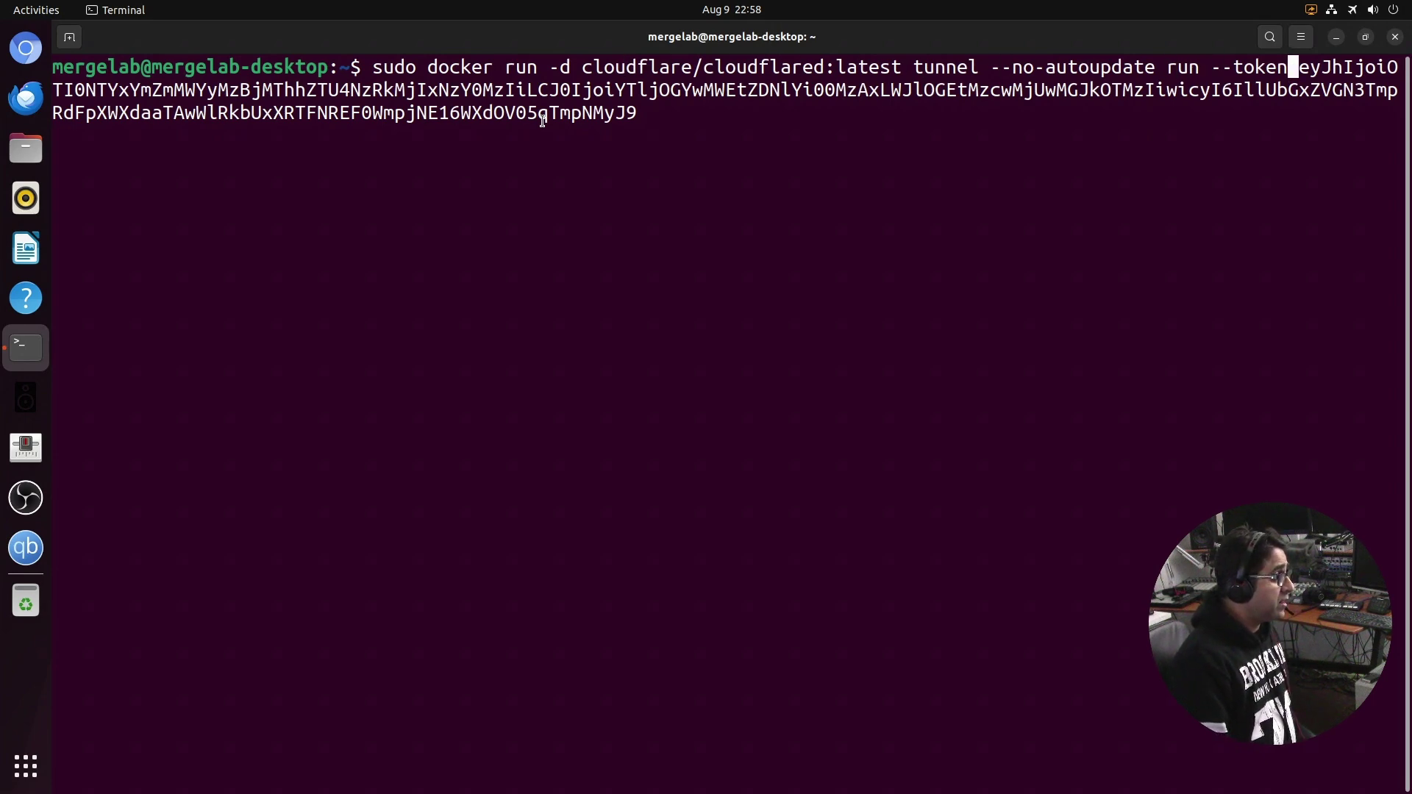
Run the detached cloudflared docker command for the Radio tunnel and enter the sudo password
key(Right)
key(Right)
key(Right)
key(Right)
key(Right)
key(Right)
key(Right)
key(Right)
key(Right)
key(Right)
key(Right)
key(Right)
key(Right)
key(Right)
key(Right)
key(Right)
key(Right)
key(Right)
key(Right)
key(Right)
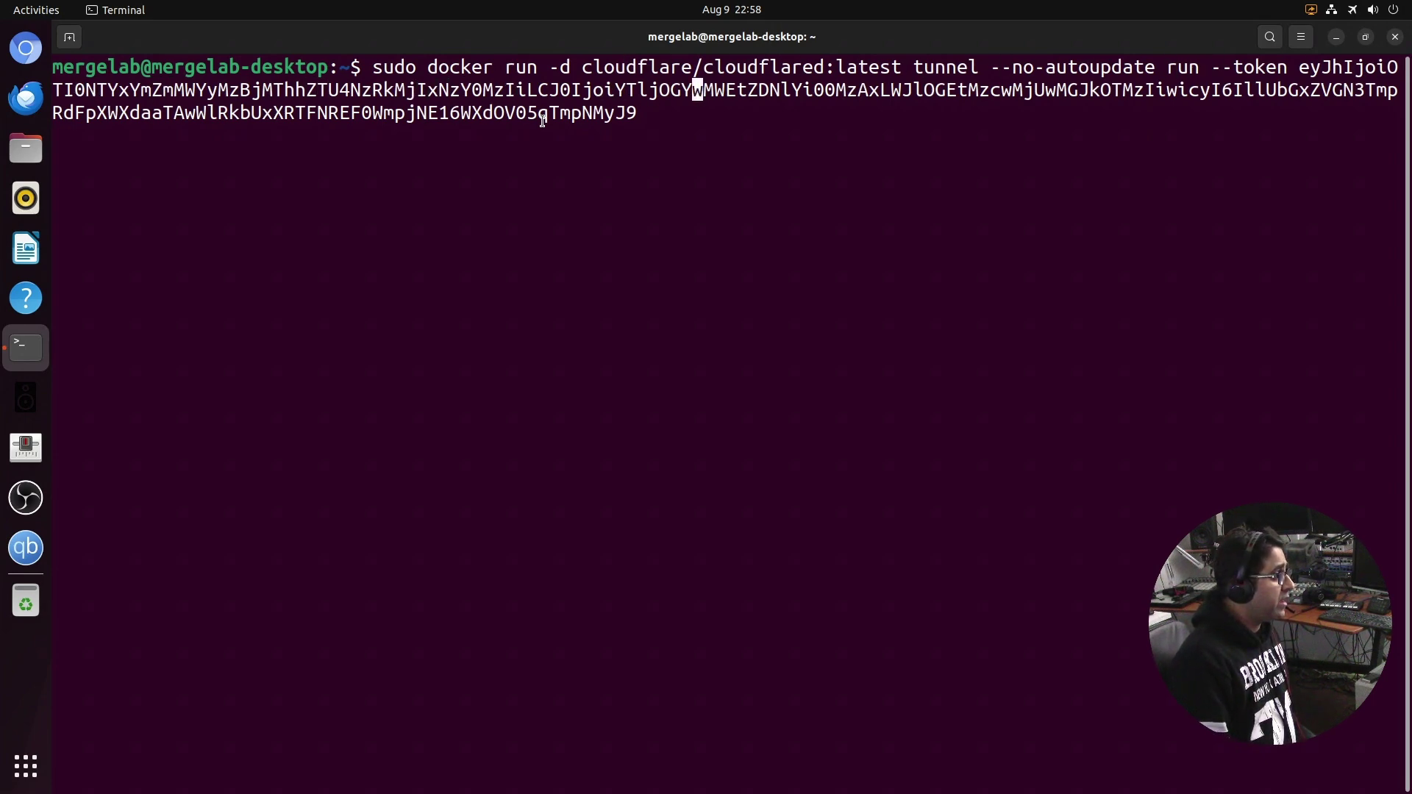
key(Right)
key(Right)
key(Right)
key(Right)
key(Right)
key(Right)
key(Right)
key(Right)
key(Right)
key(Right)
key(Right)
key(Right)
key(Right)
key(Right)
key(Right)
key(Right)
key(Right)
key(Right)
key(Right)
key(Right)
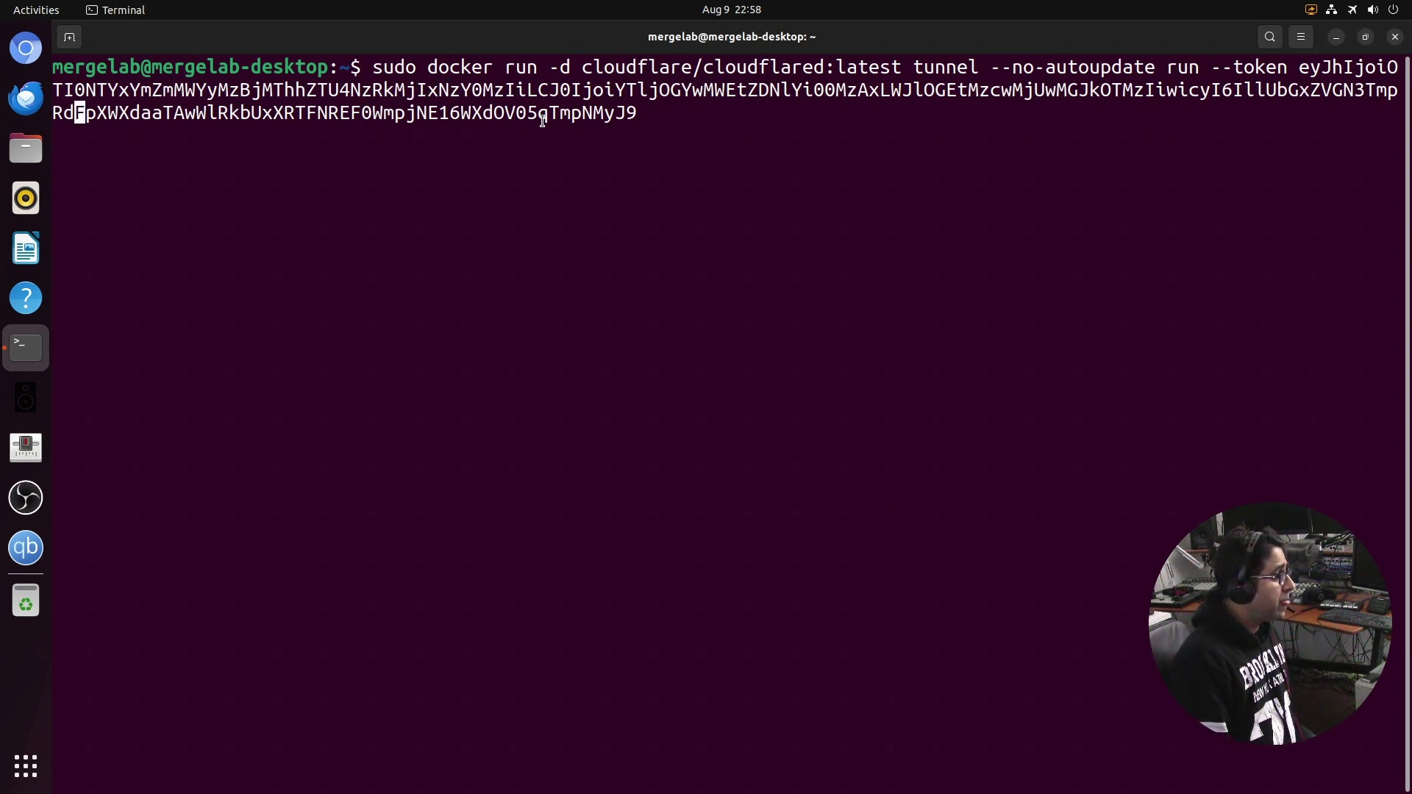
key(Right)
key(Right)
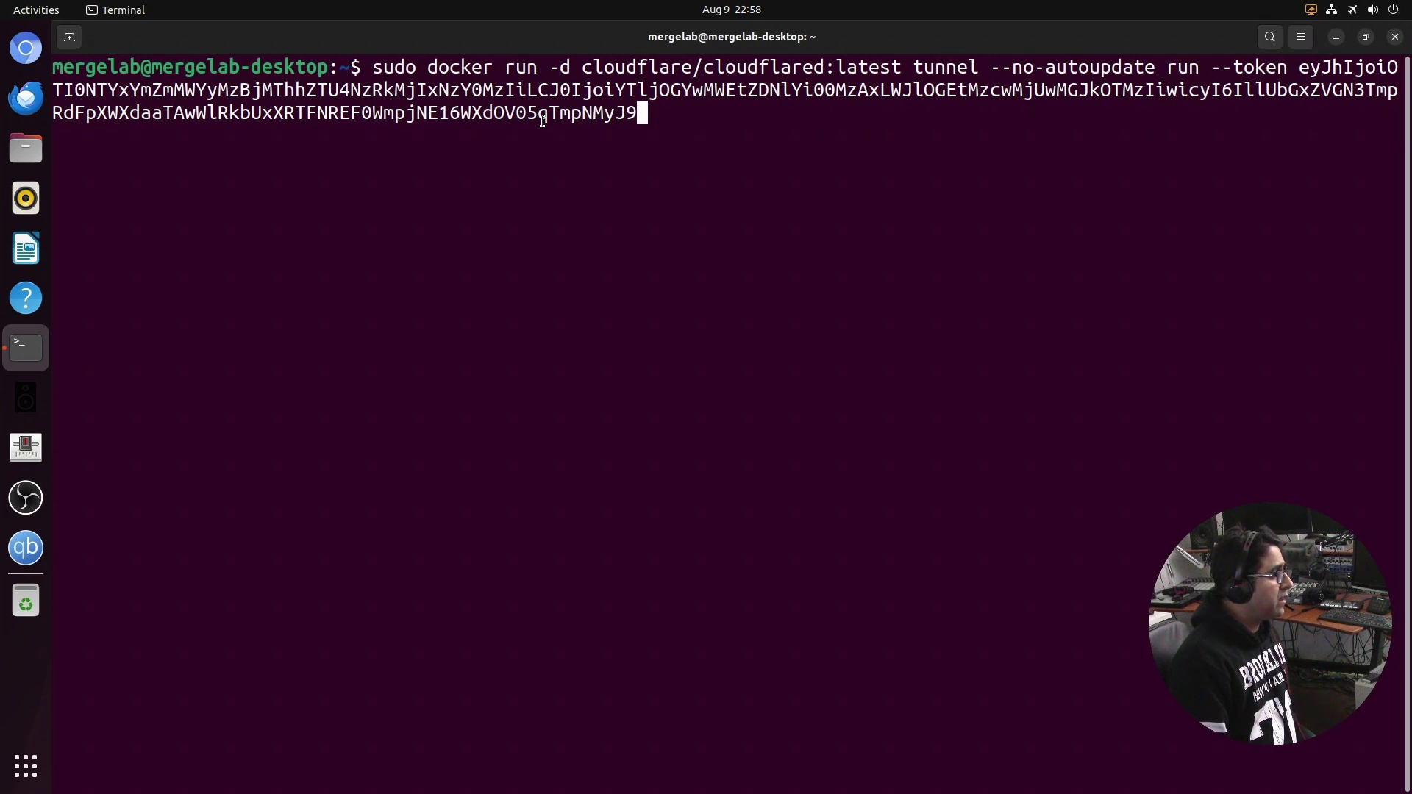
key(Return)
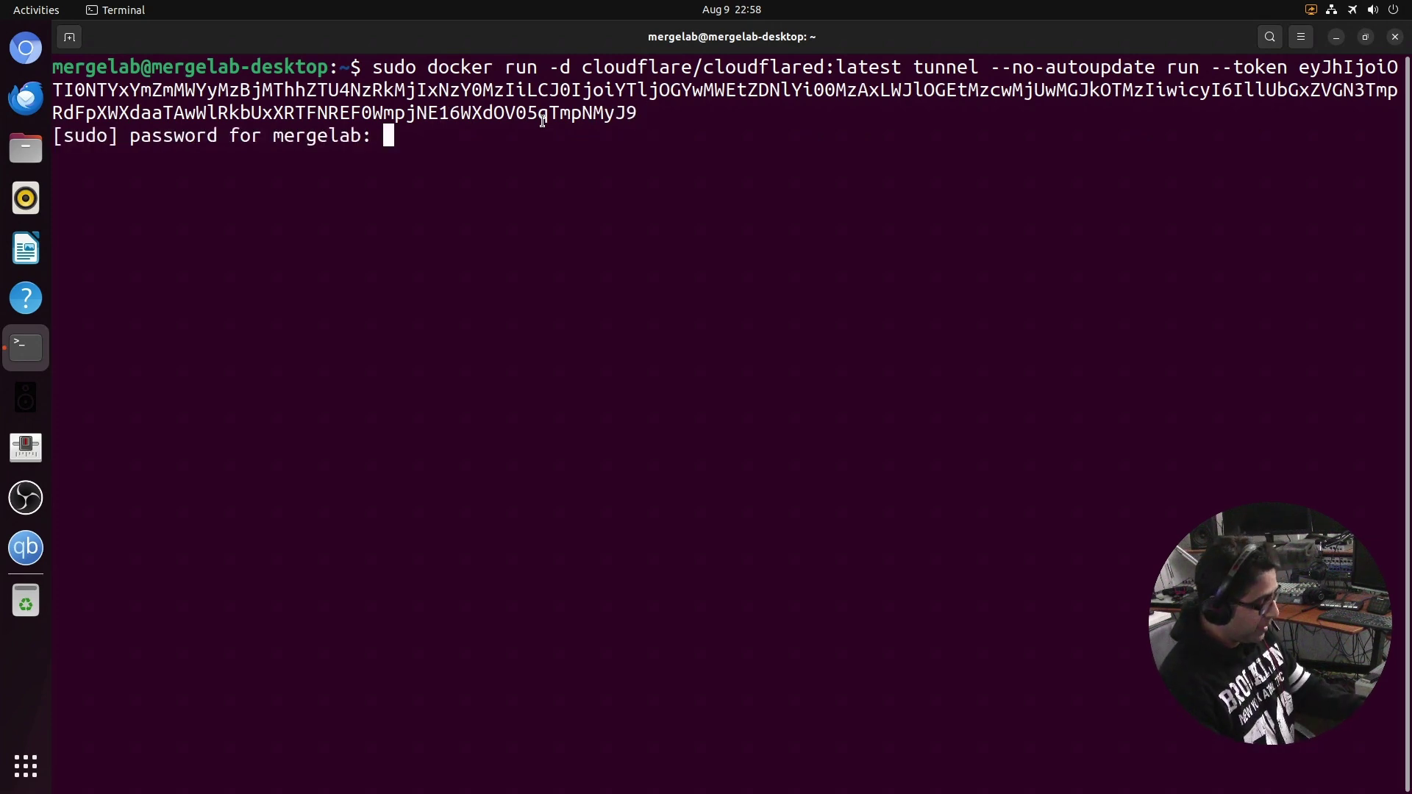
key(Return)
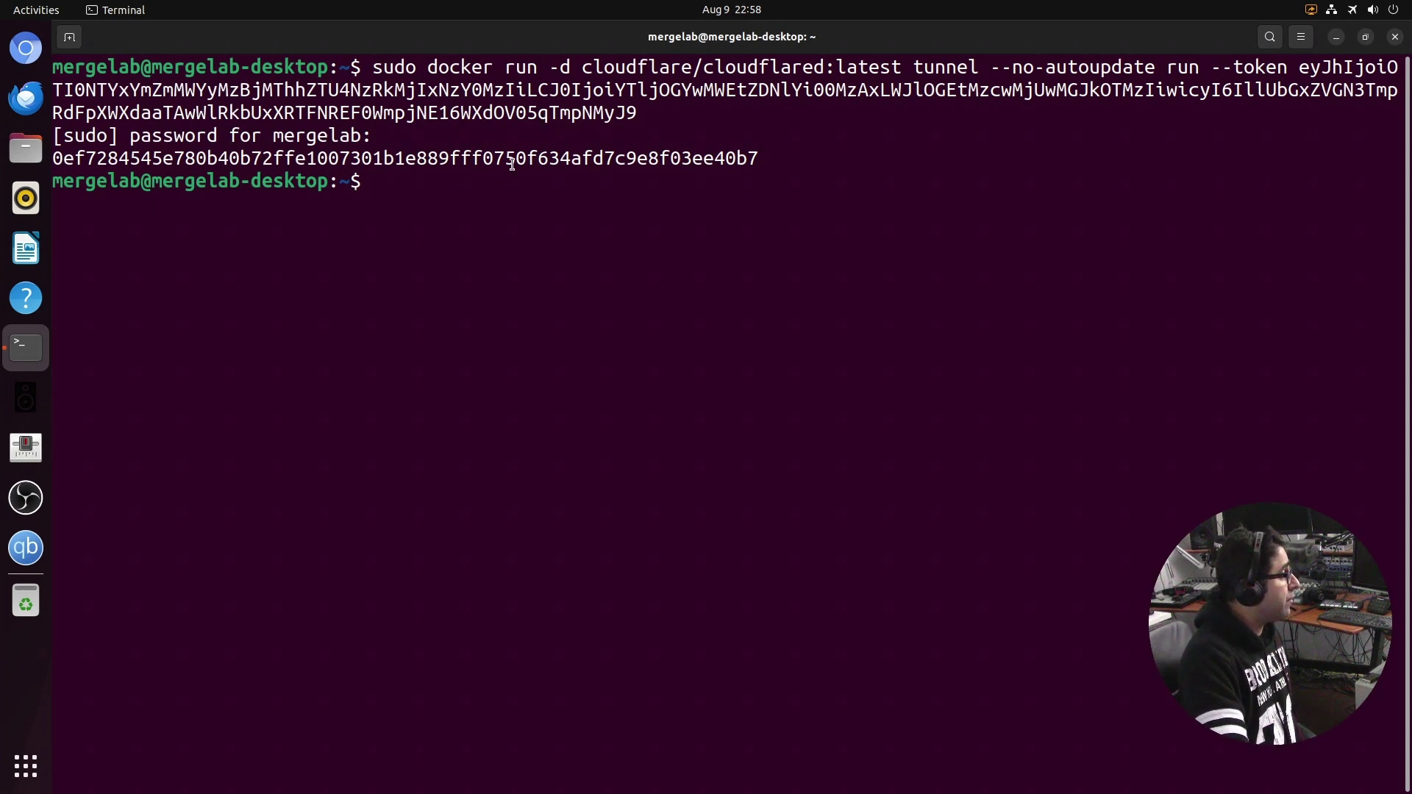
Switch back to the Cloudflare dashboard in the browser, open the tunnels list and check the amarmash Radio tunnel's status
mouse_move(807, 6)
click(853, 8)
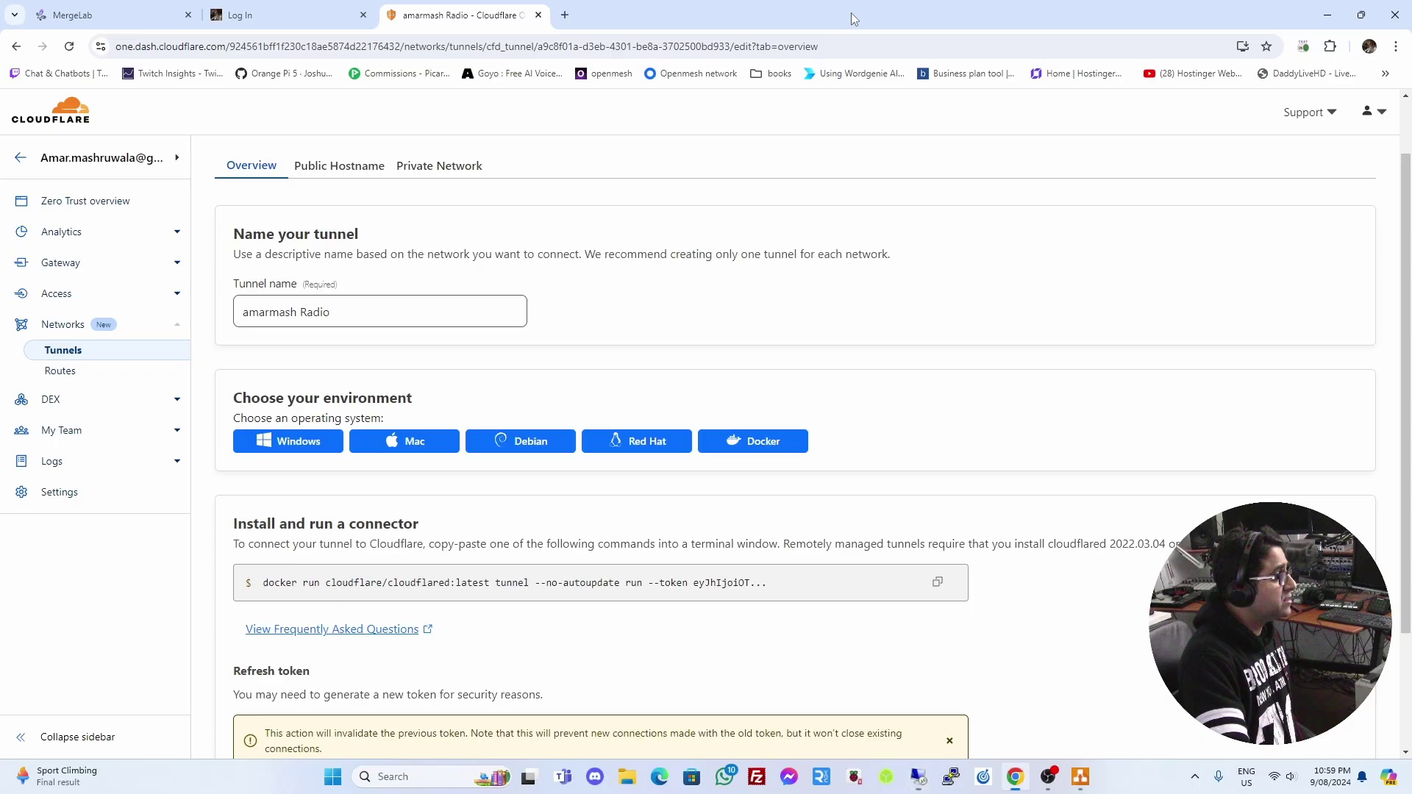
click(60, 349)
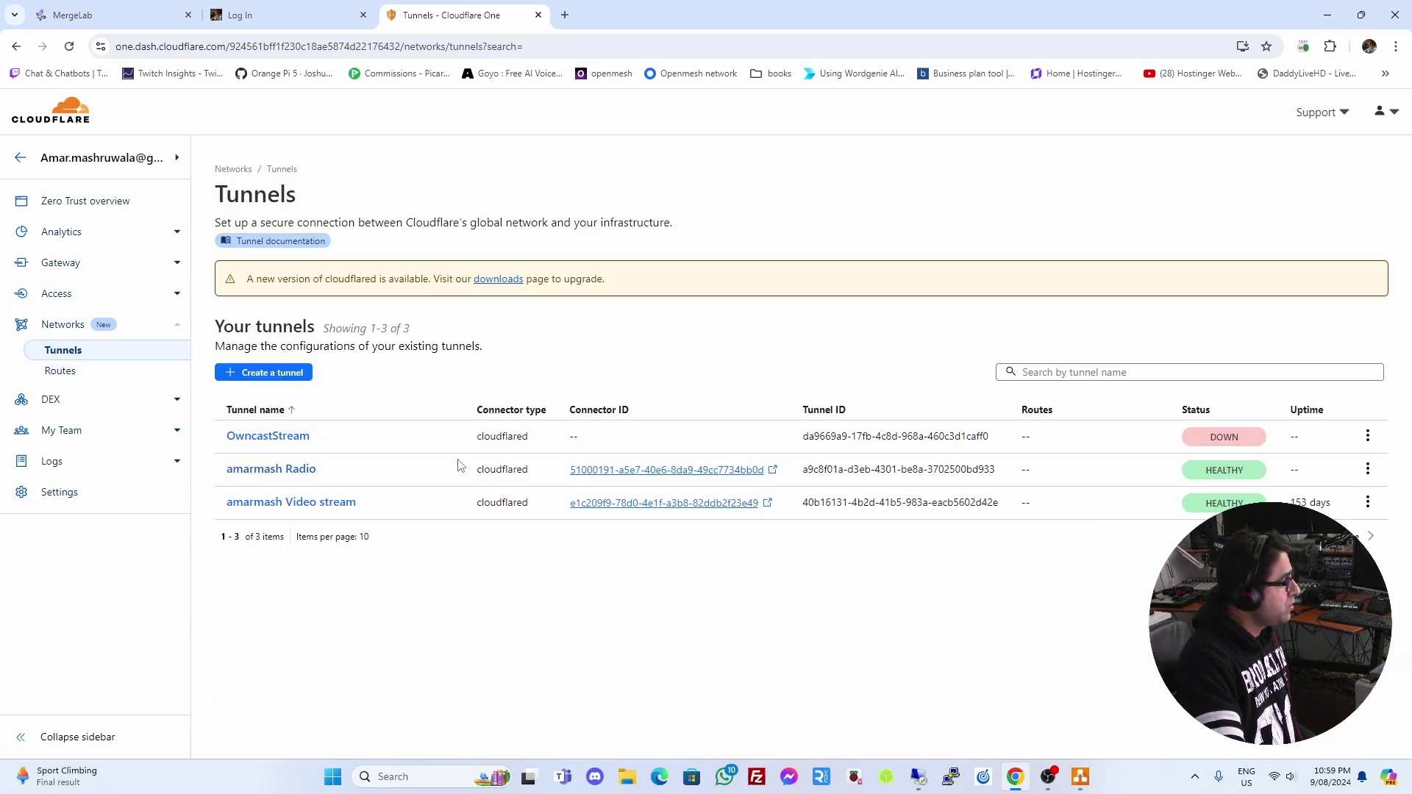
mouse_move(1206, 474)
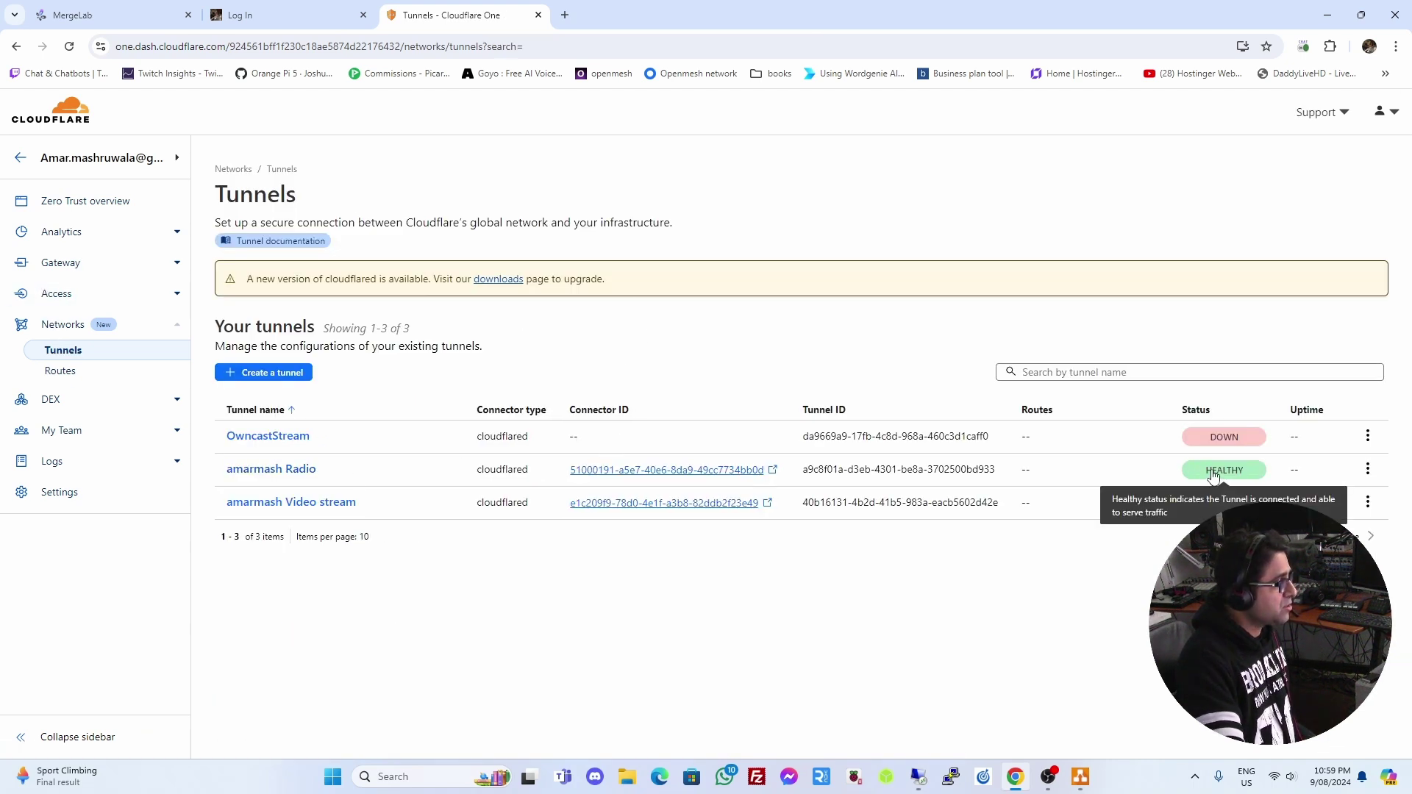
Load radio.amarmash.com in place of the local radio login address and view the site's connection security information
click(126, 13)
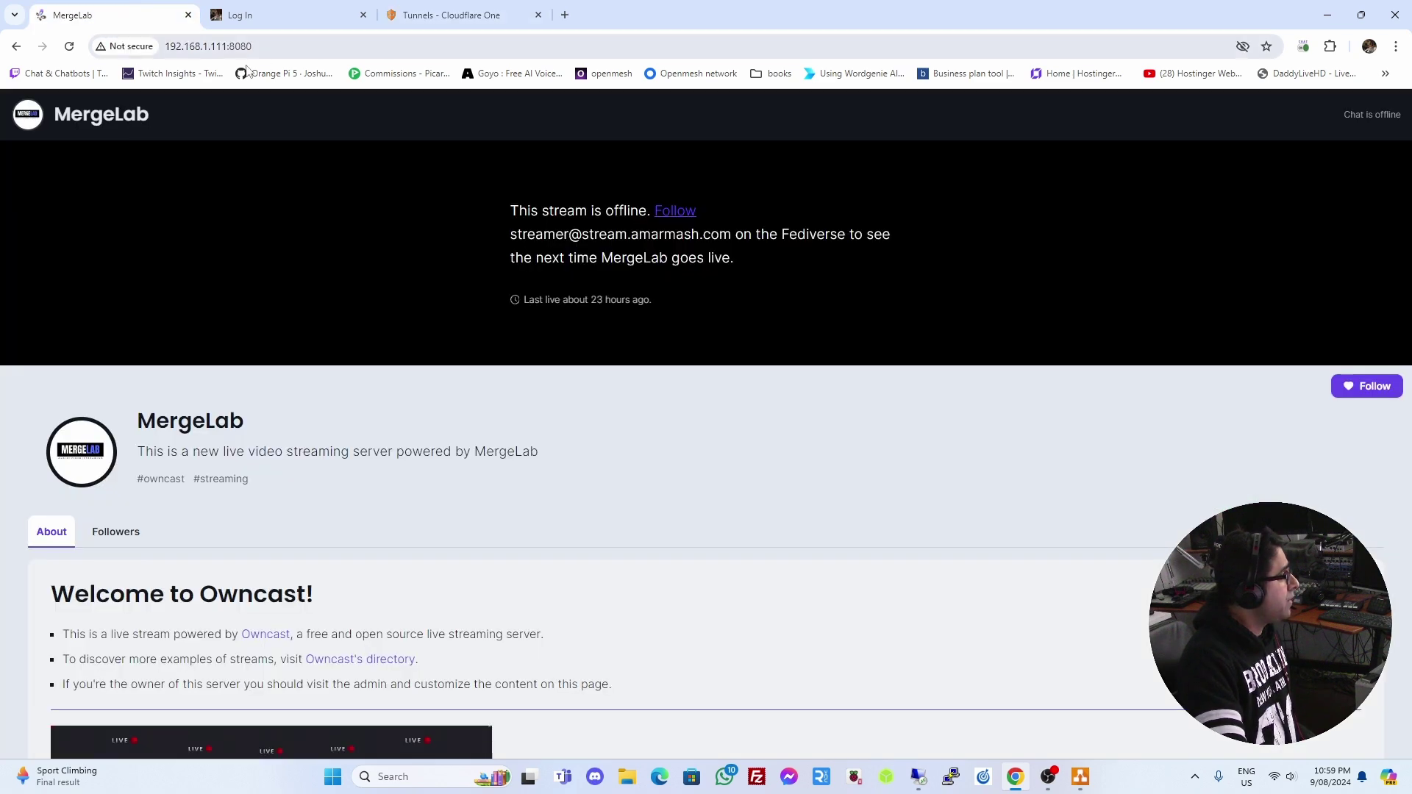
click(253, 15)
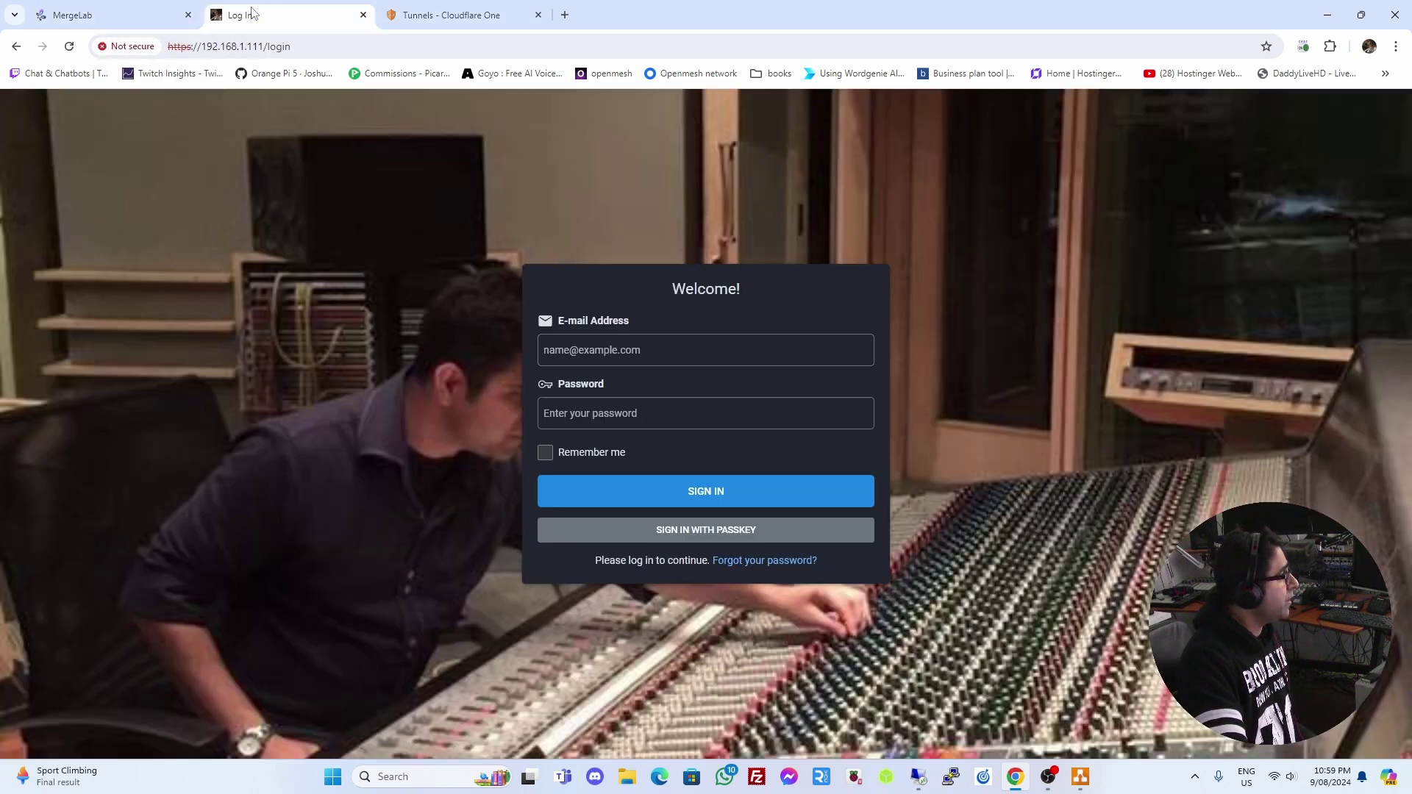
click(323, 53)
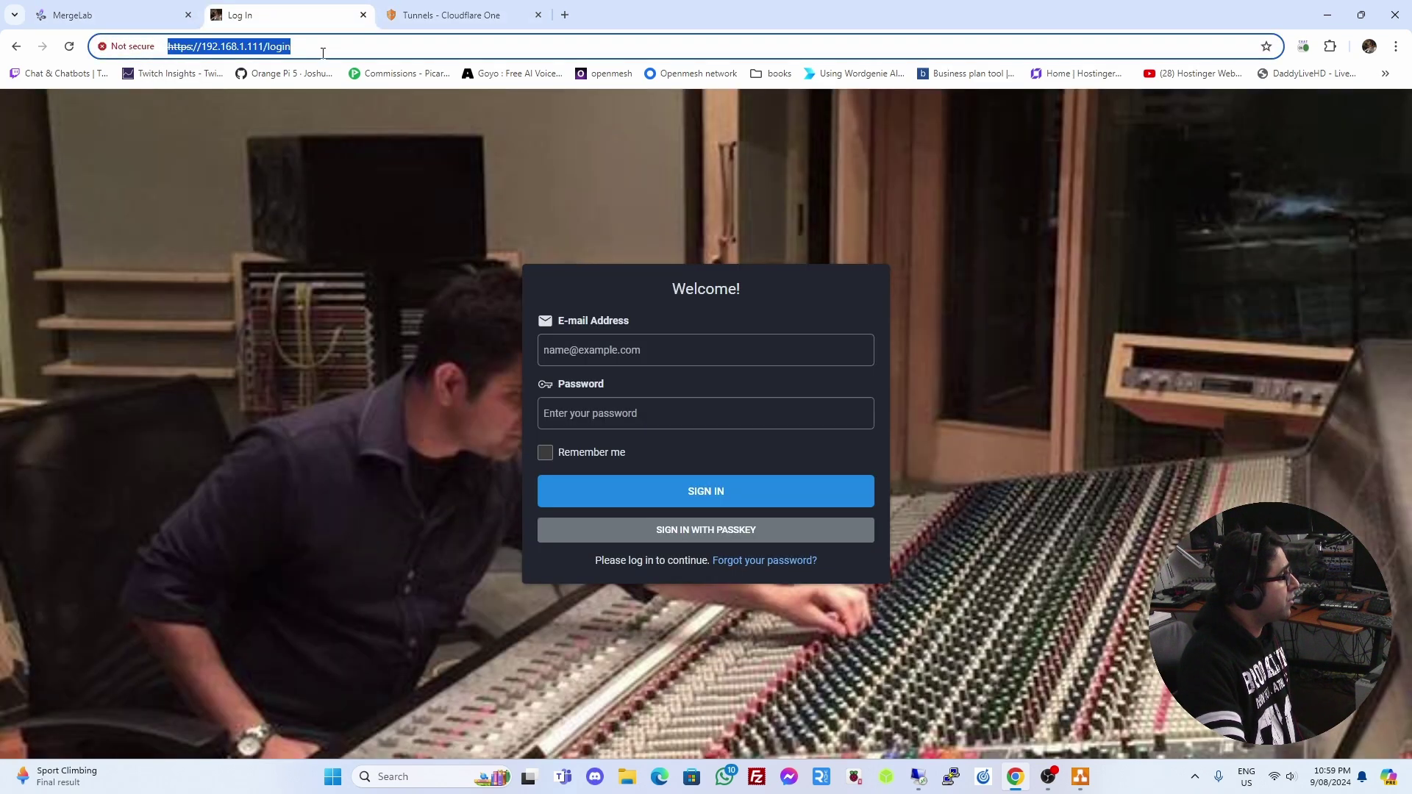
text(radio.amarmash.com)
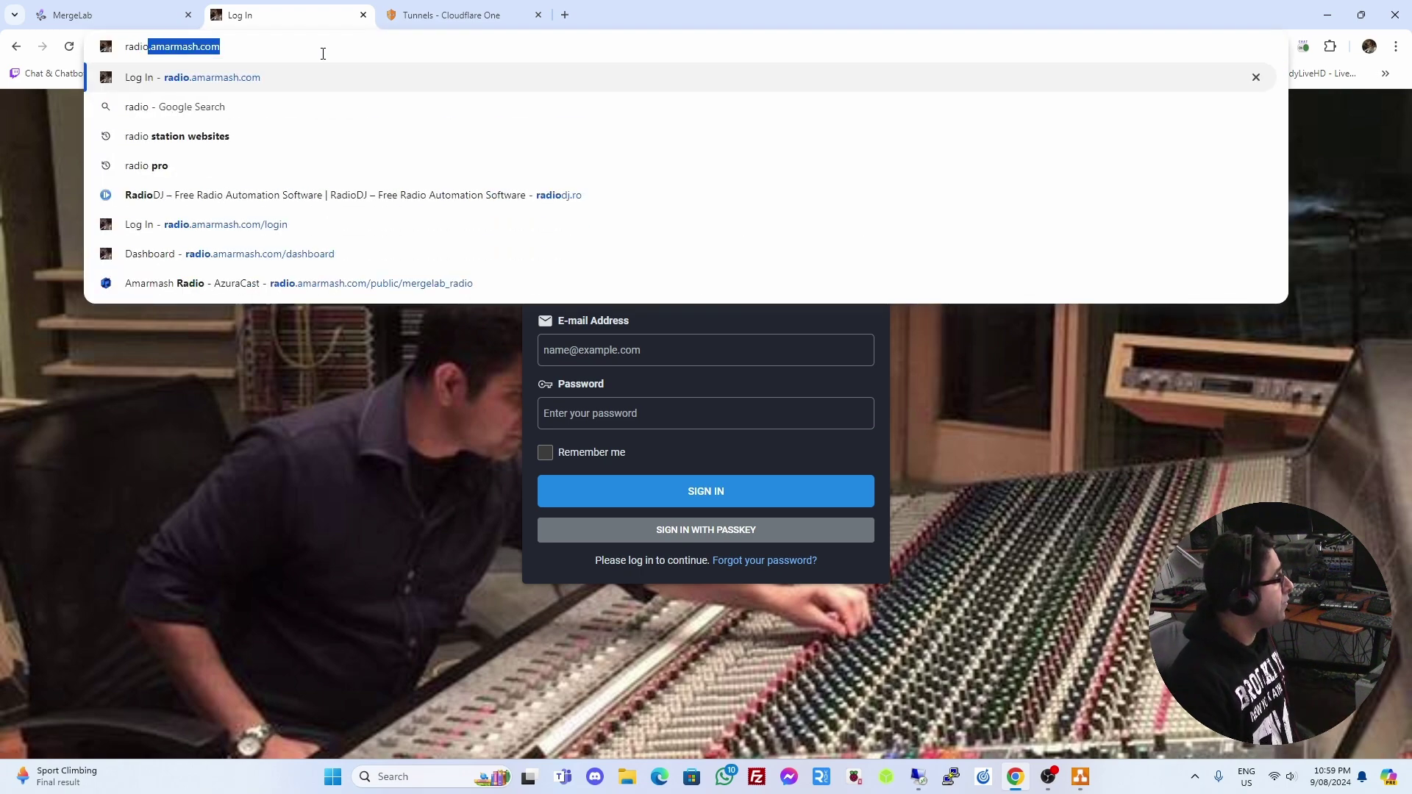
key(Return)
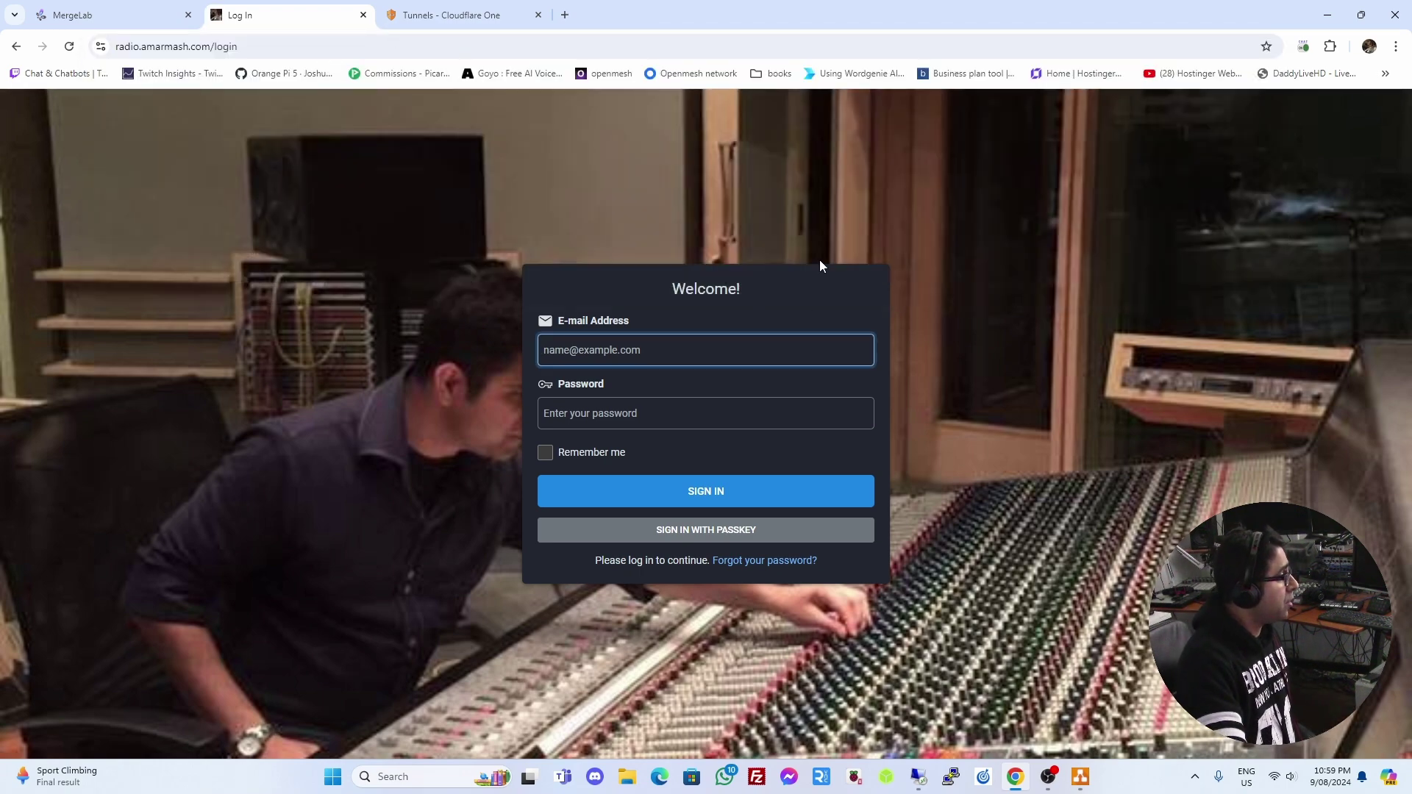
click(101, 47)
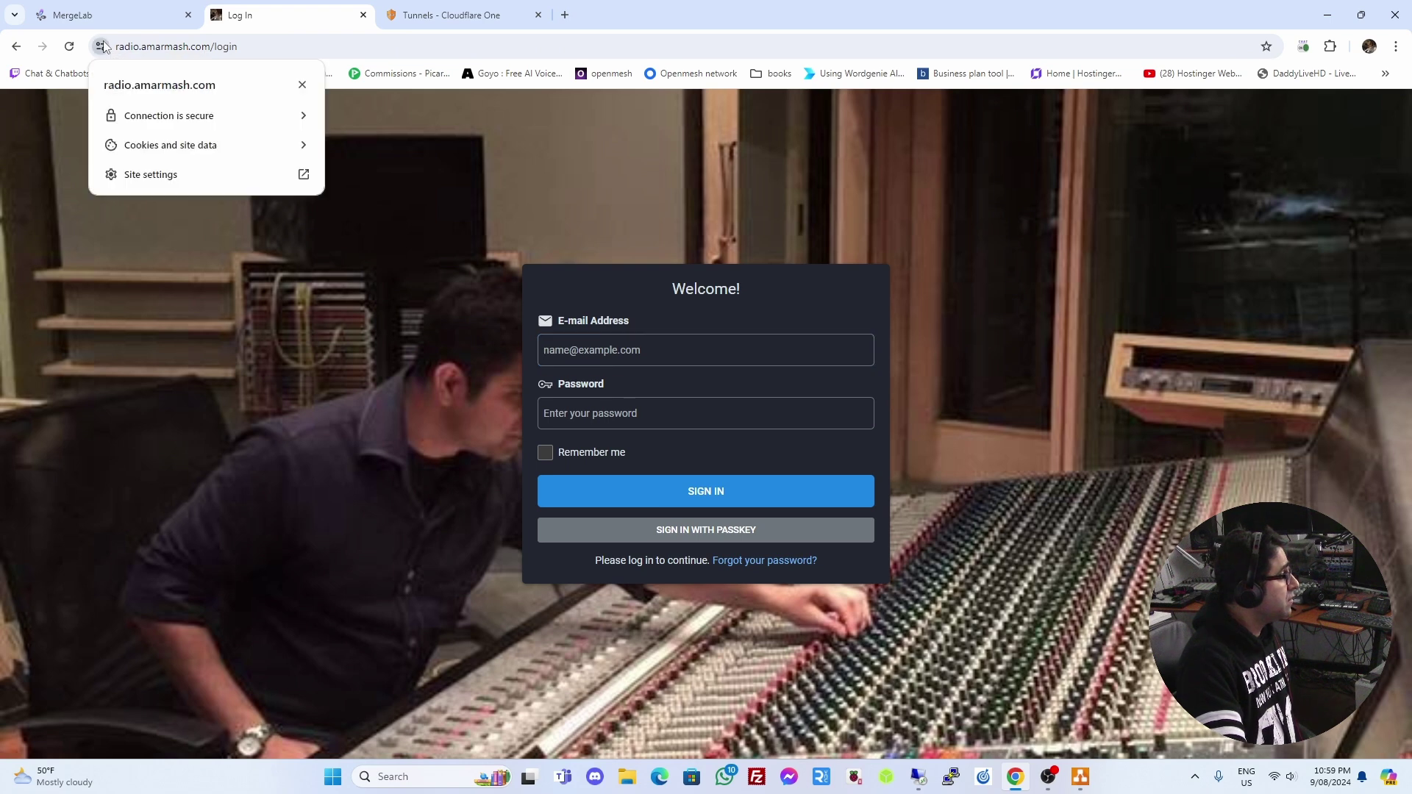
Sign in to AzuraCast with the account e-mail and password, and open the MergeLab station's management page
click(639, 366)
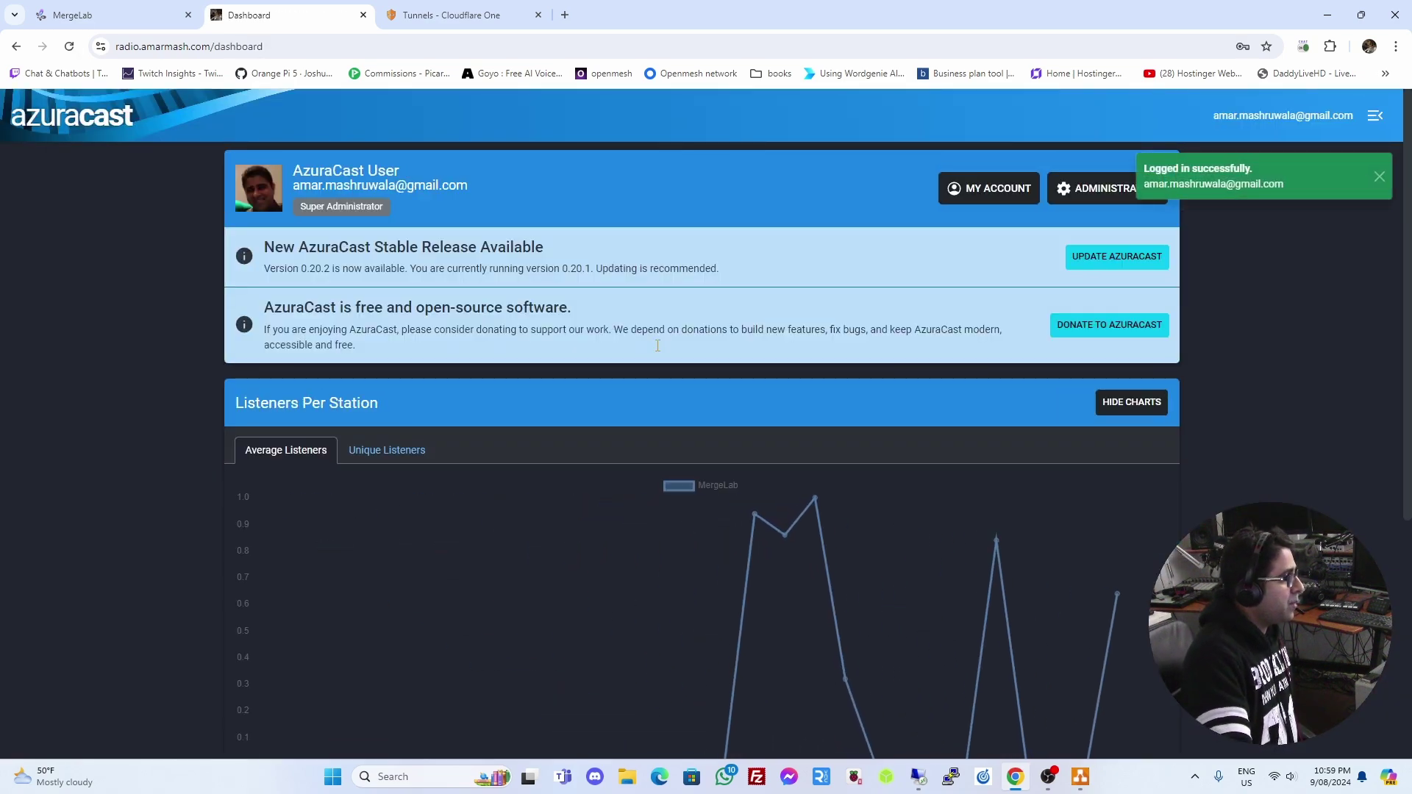
scroll(657, 346, down, 2)
scroll(657, 345, down, 3)
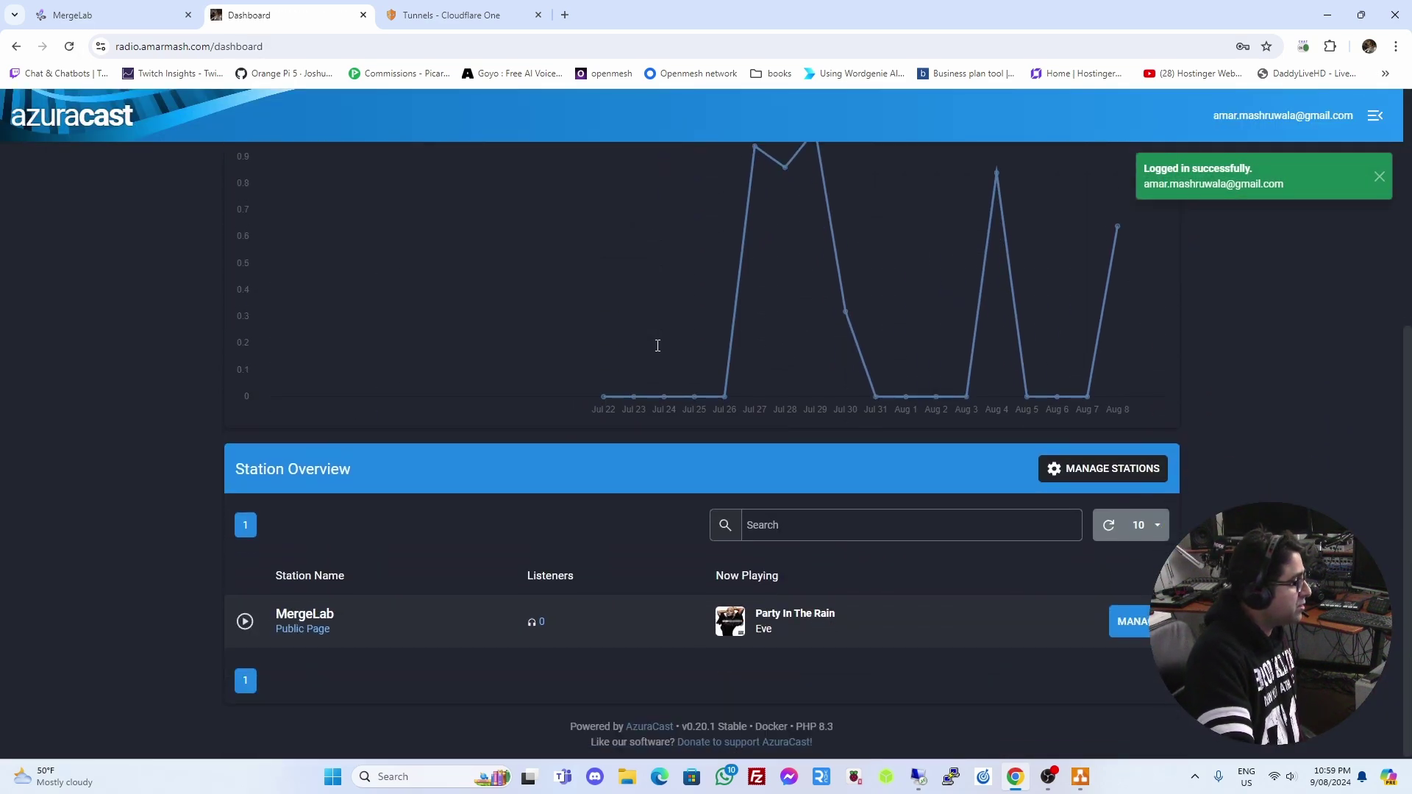
click(1127, 621)
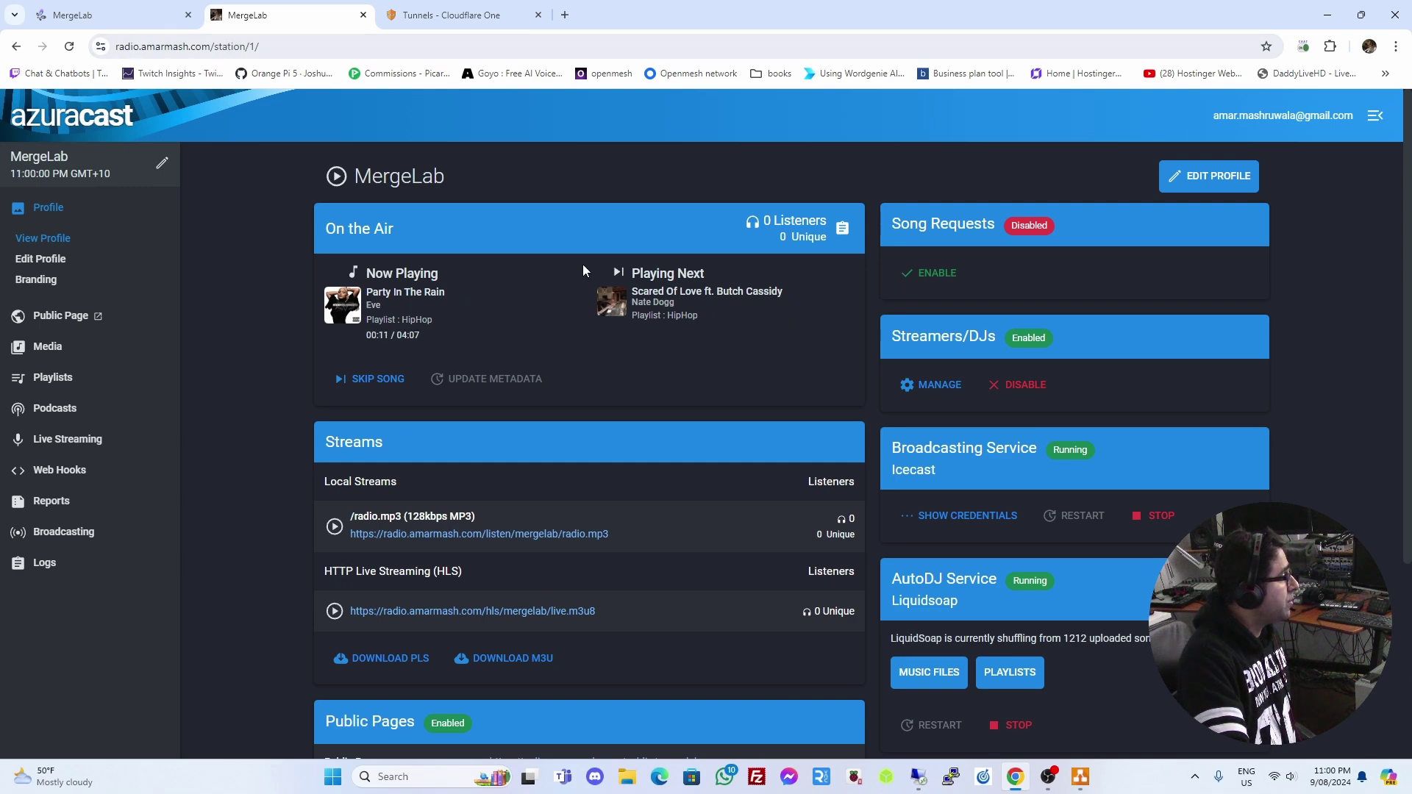
Open the MergeLab station's public page in a new tab, check its public address, and close that tab
scroll(558, 434, down, 4)
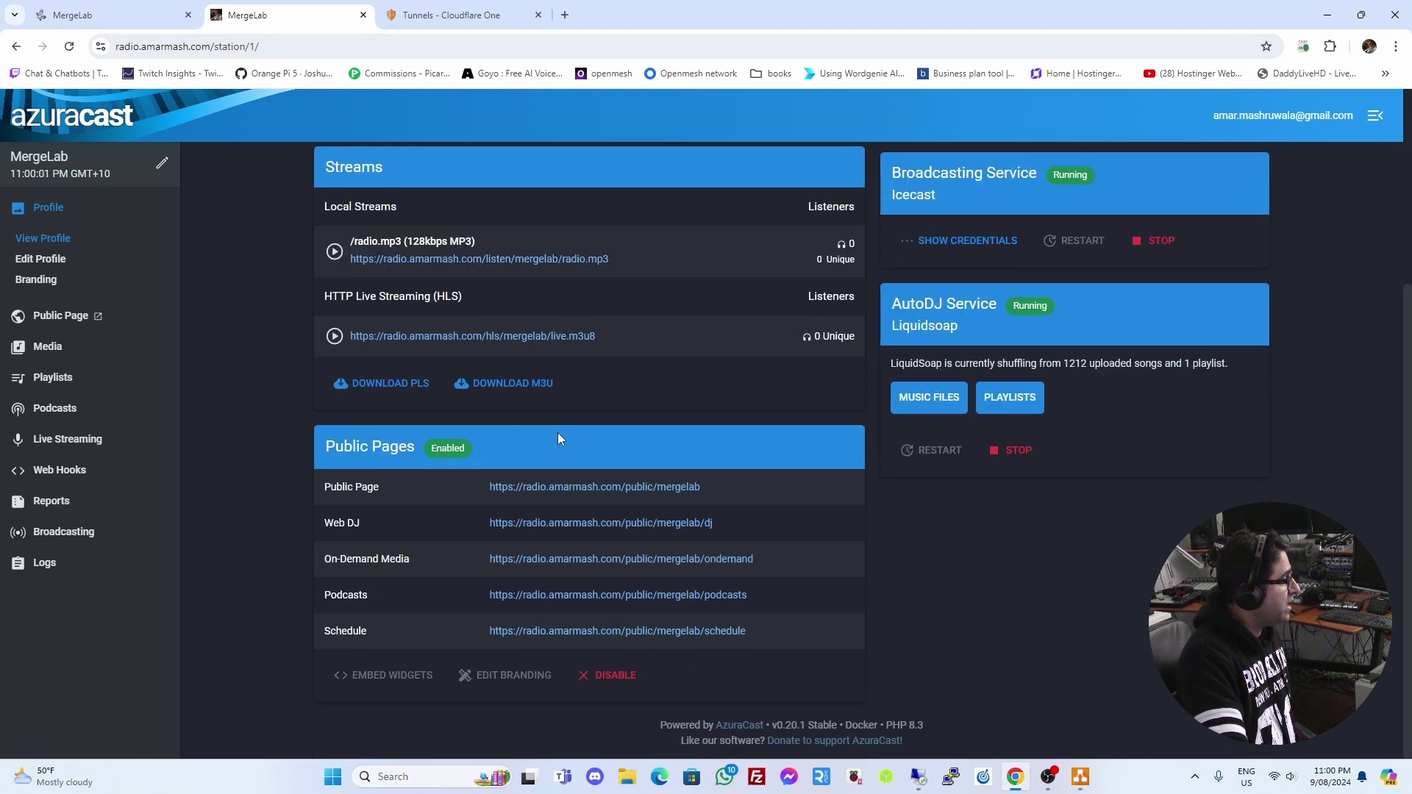
right_click(544, 489)
click(566, 499)
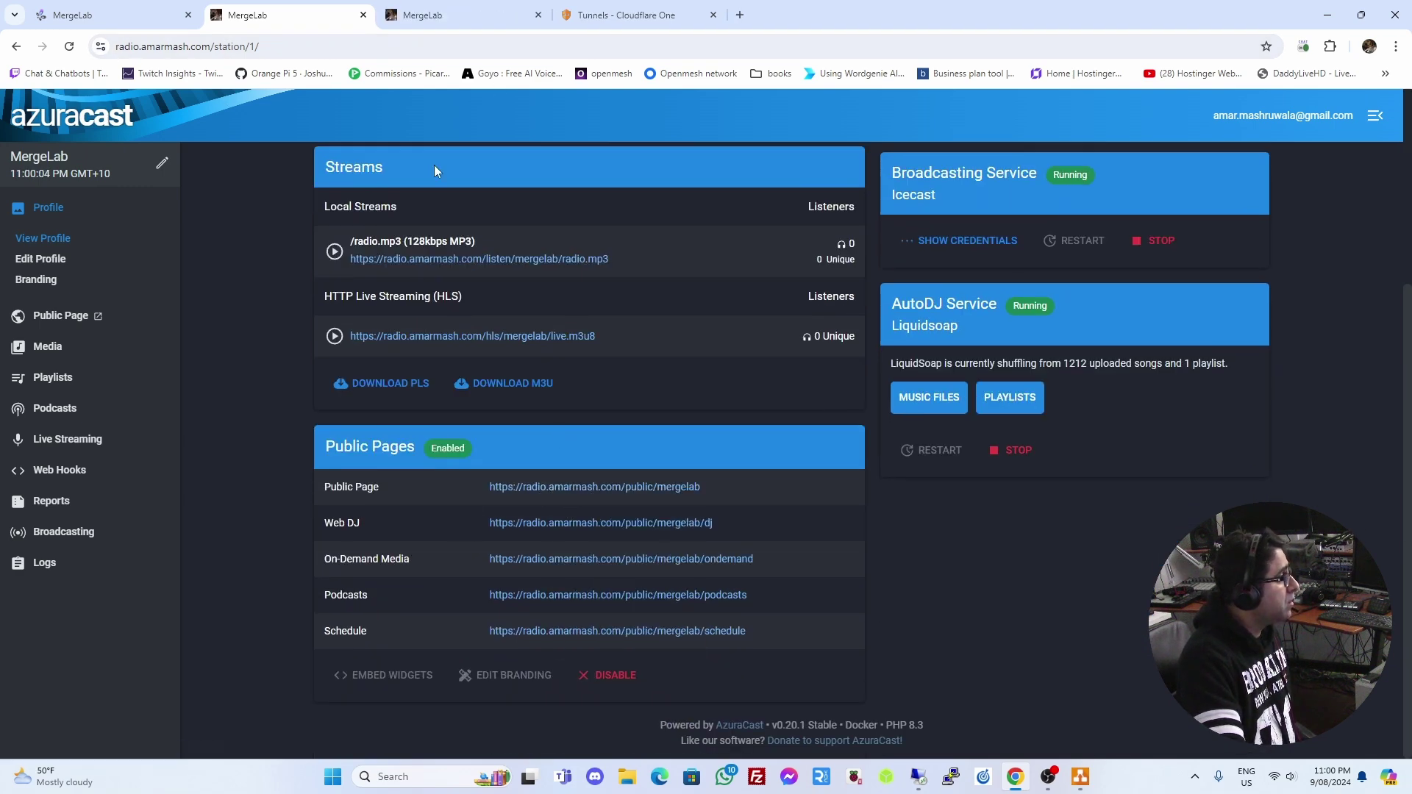
click(450, 15)
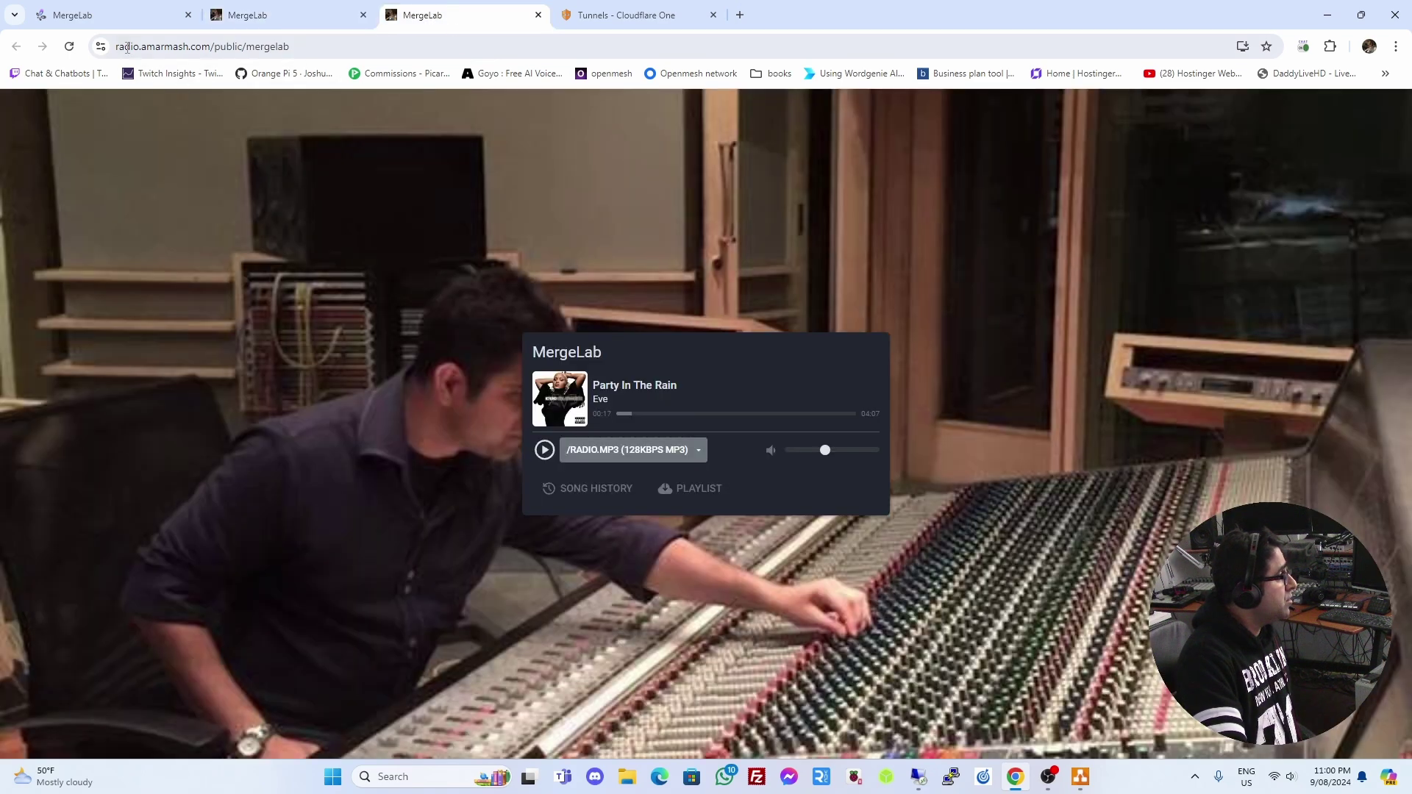
click(538, 15)
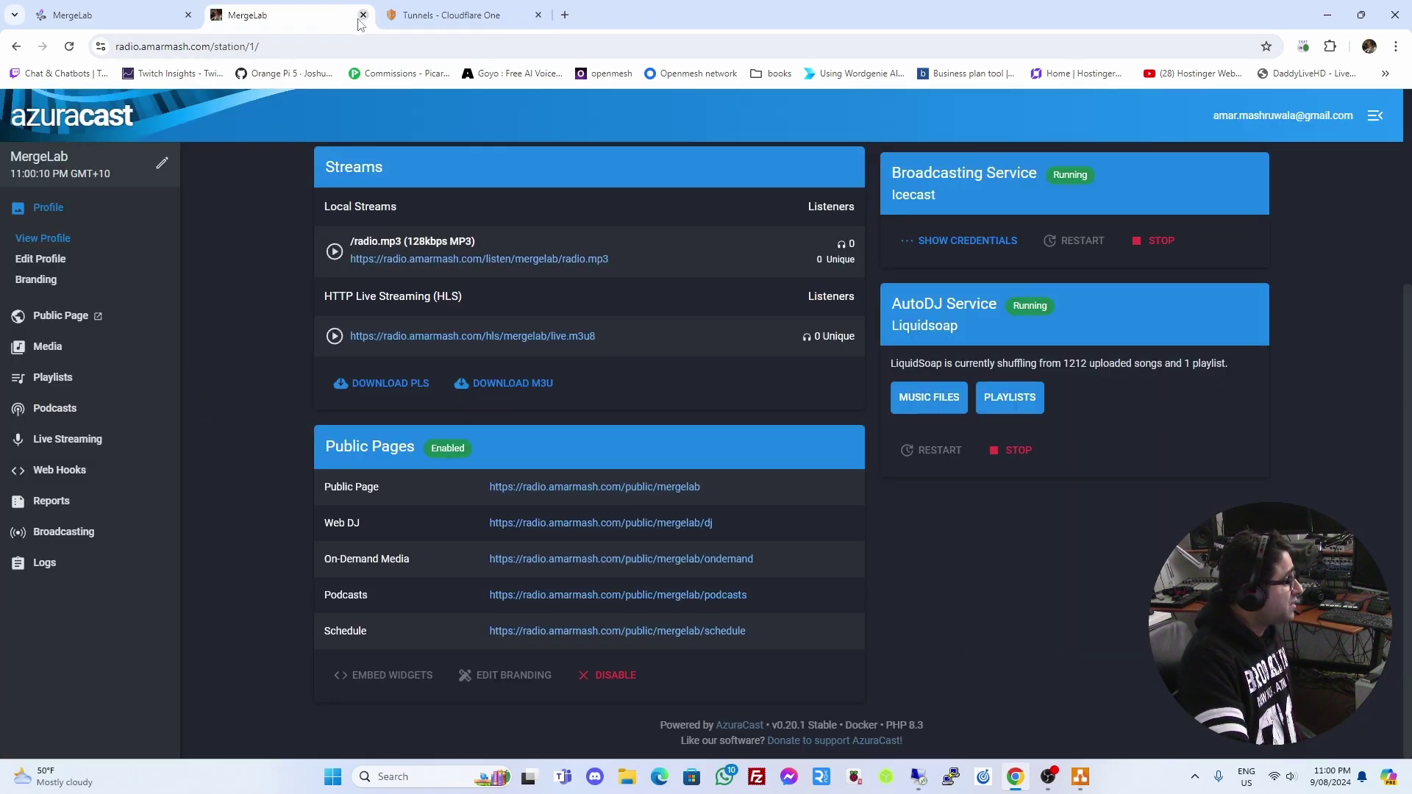
Check the local Owncast page's address, return to the Cloudflare tunnels list and open the OwncastStream tunnel for editing
click(82, 22)
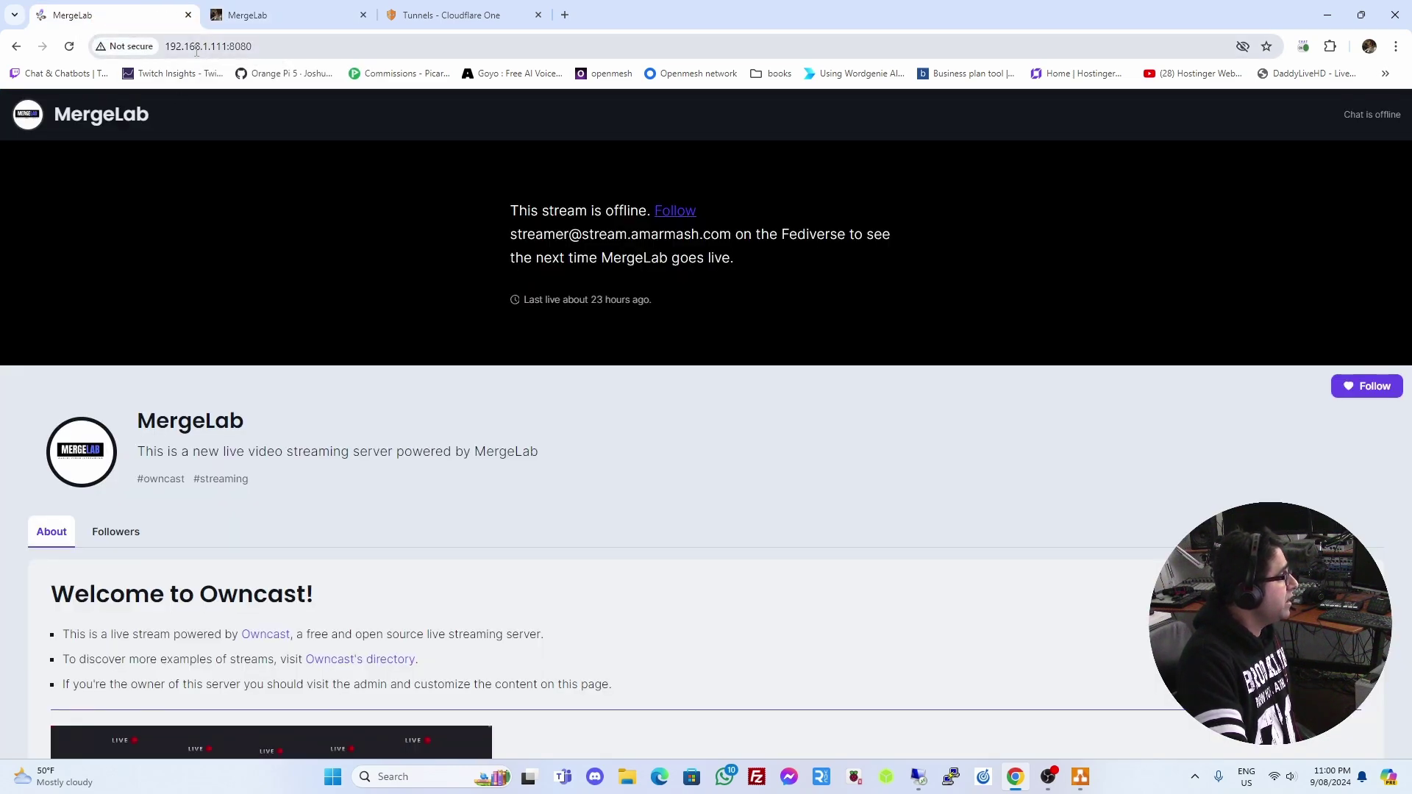
click(441, 18)
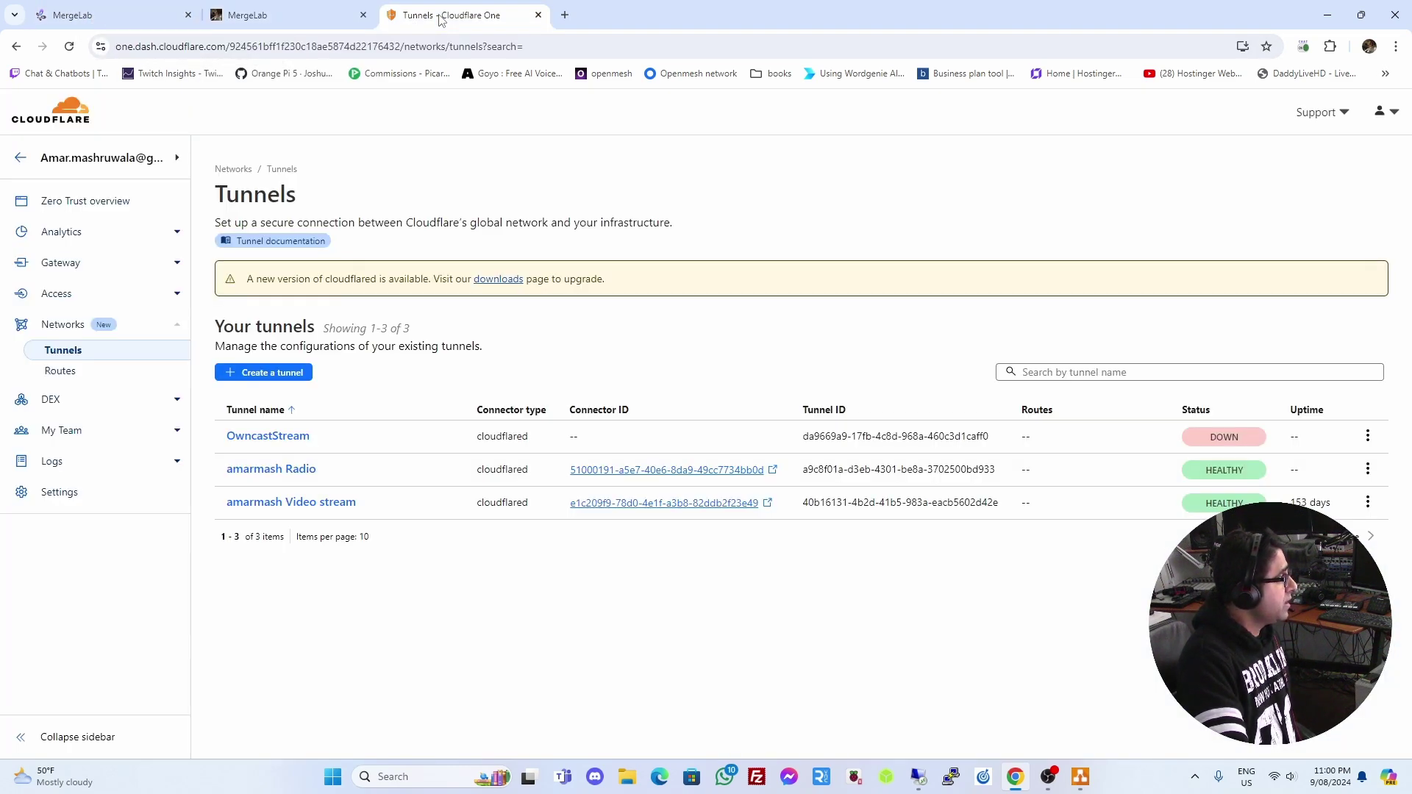
click(277, 441)
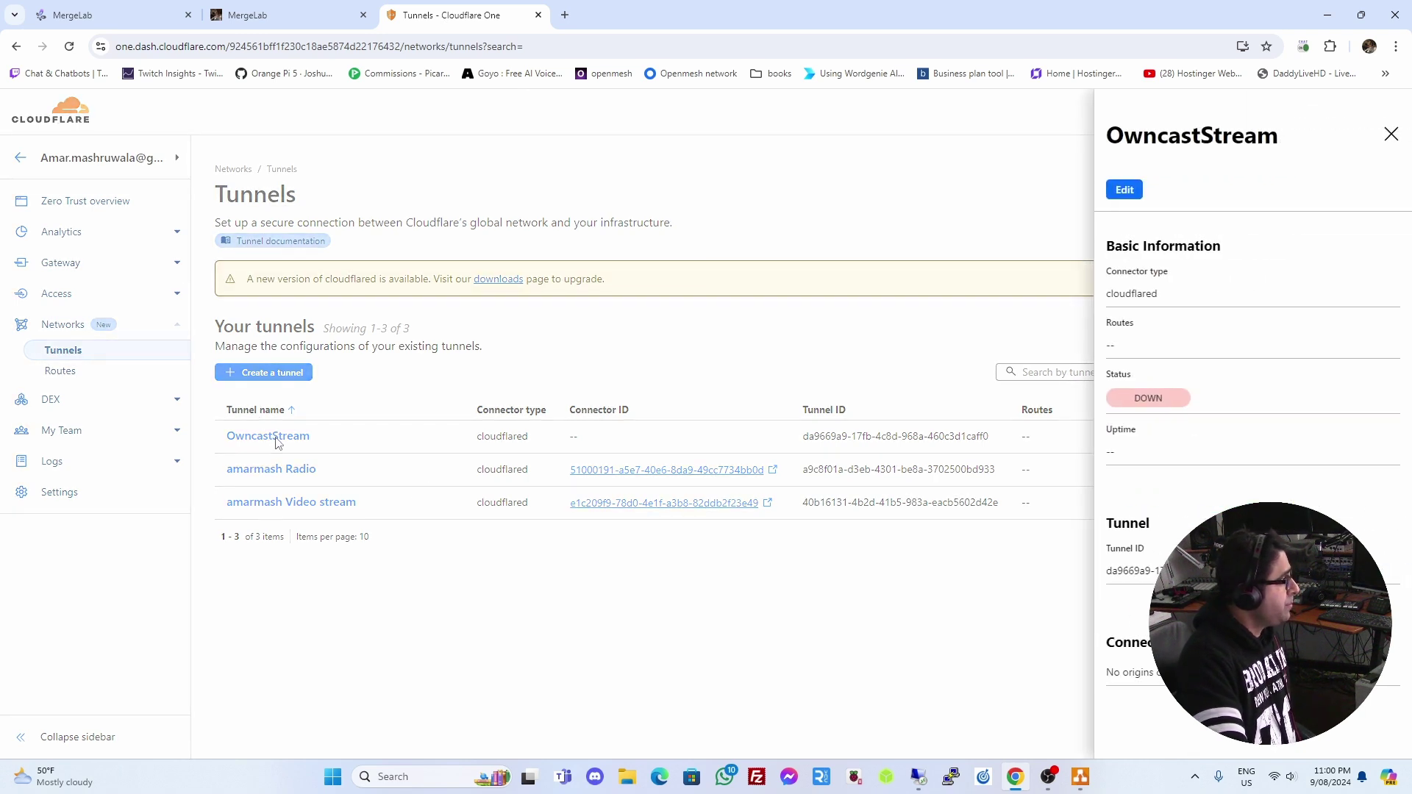
click(1121, 195)
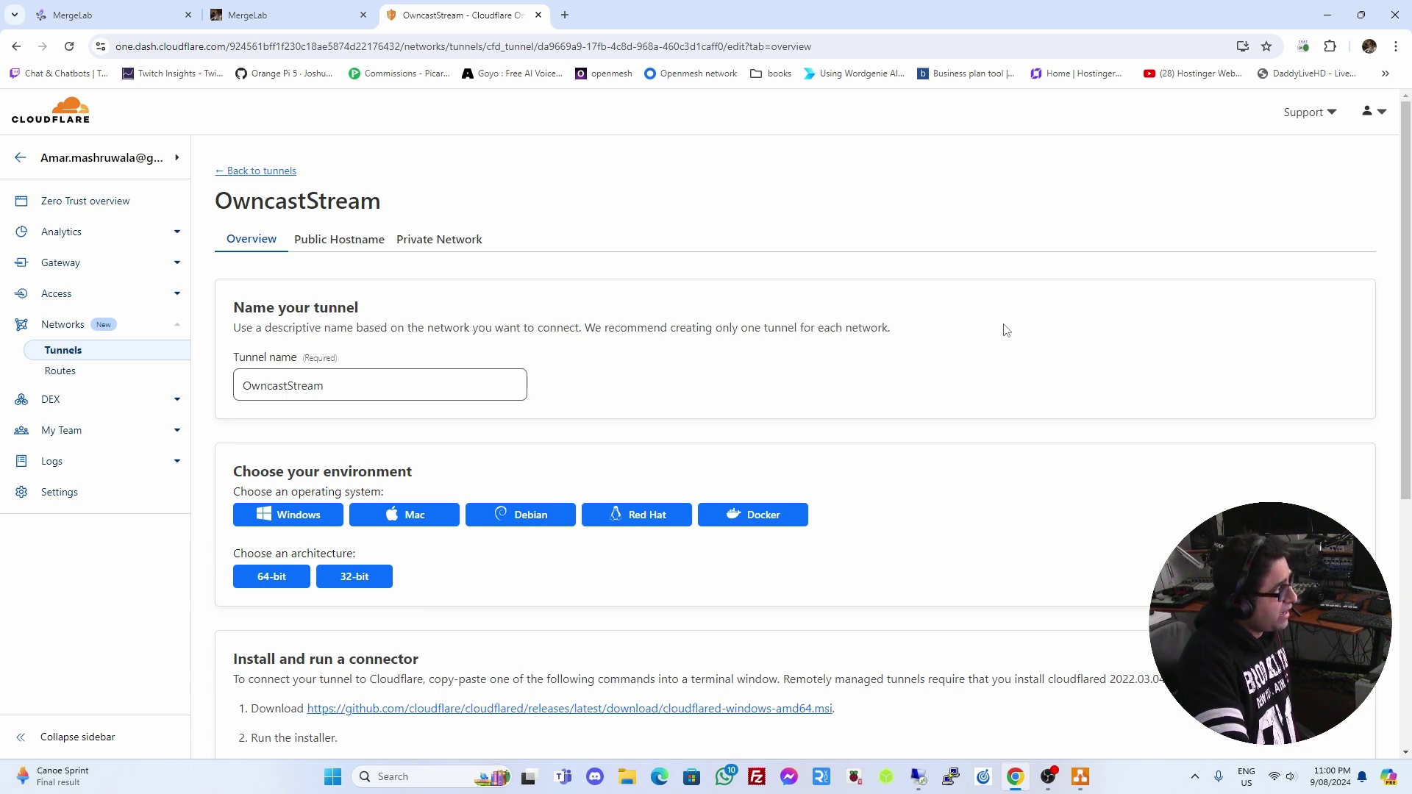
click(346, 386)
key(ctrl+a)
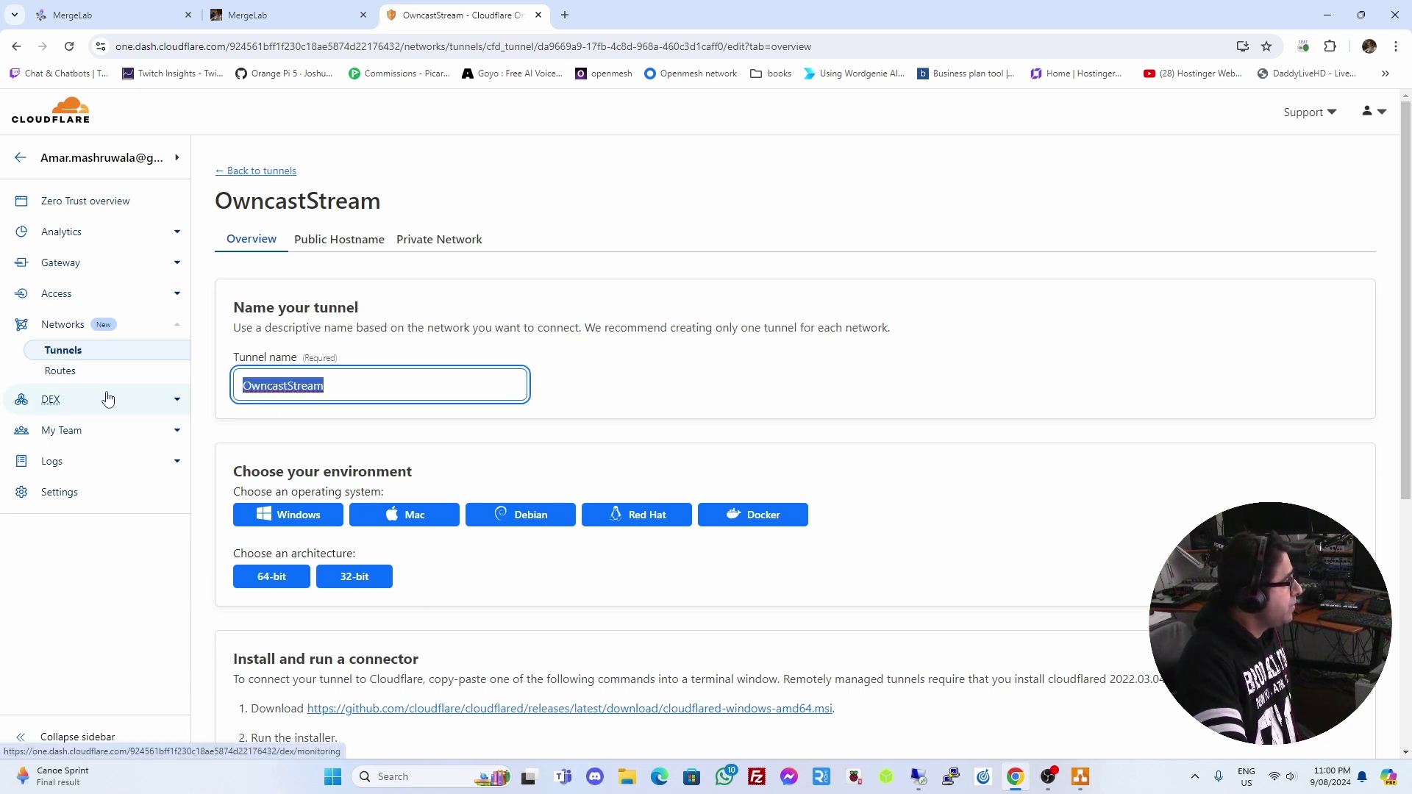
Open the stream.amarmash.com public hostname for editing and review its subdomain and the available service types
click(342, 241)
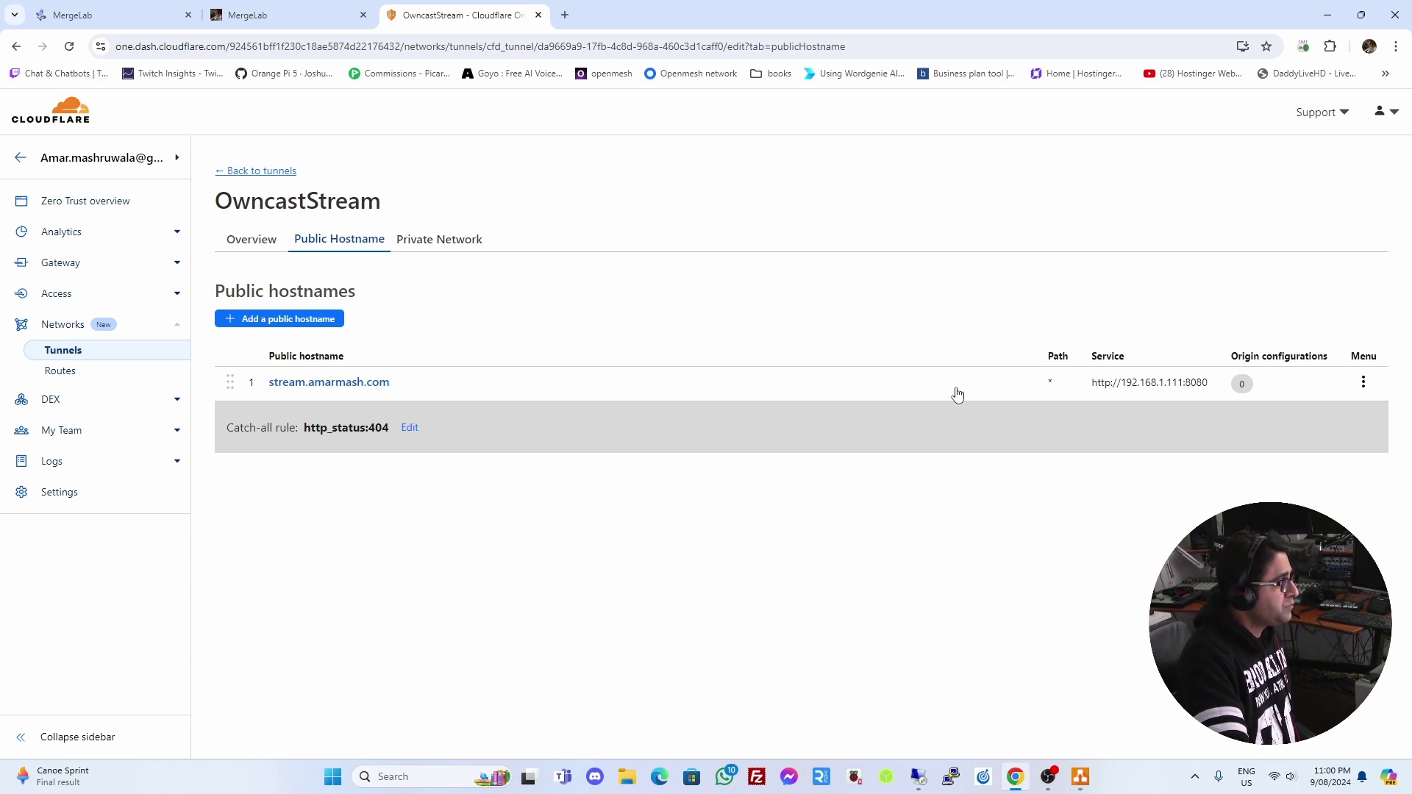
click(1361, 384)
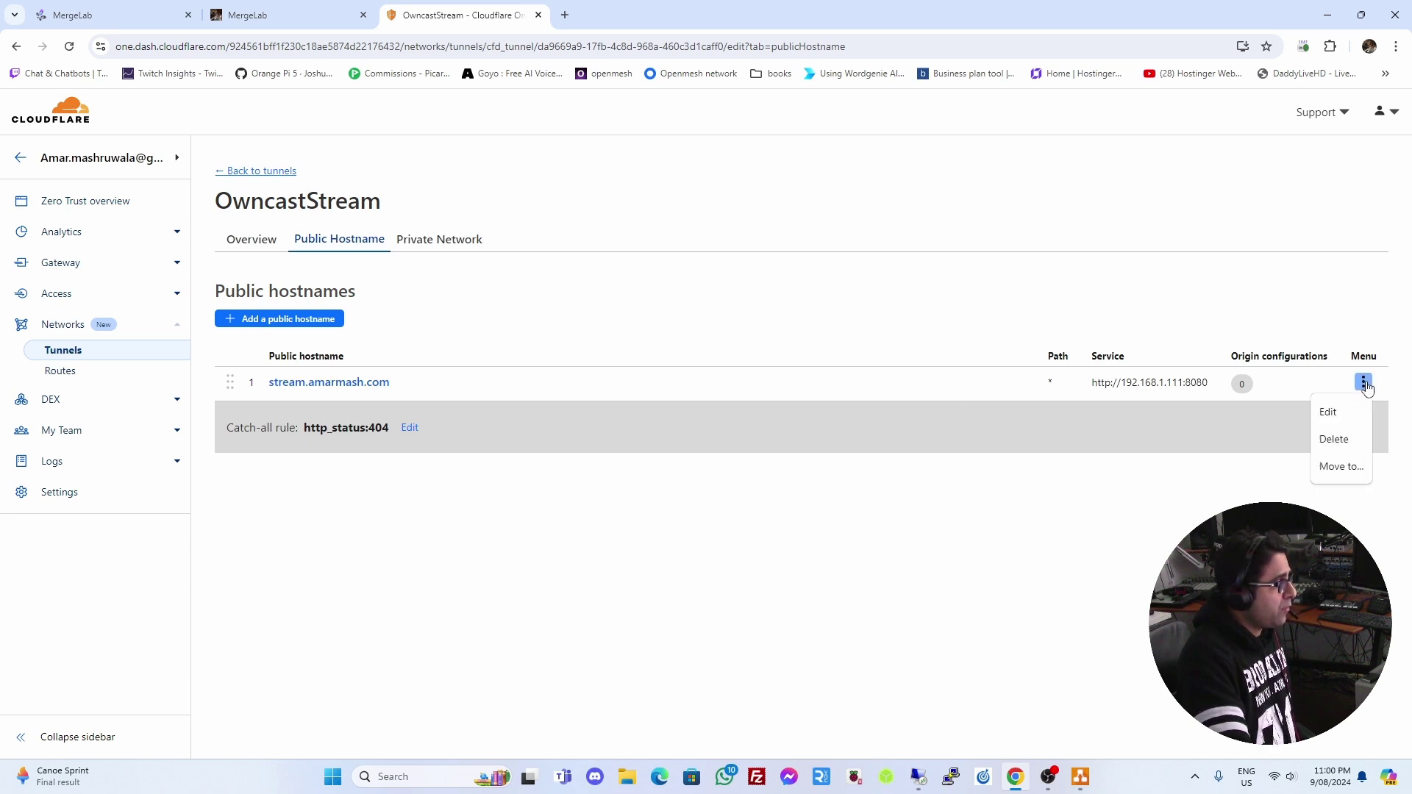
click(1331, 413)
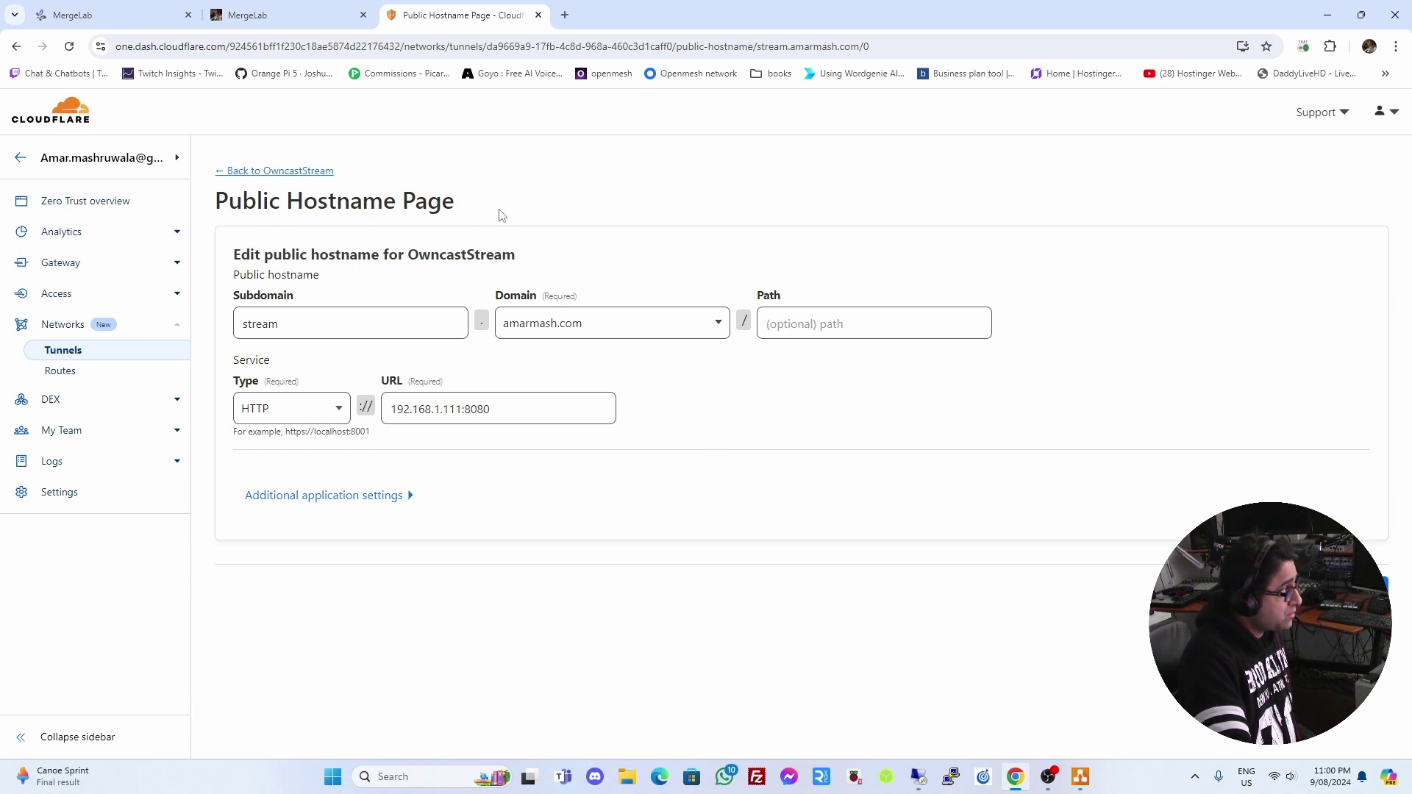
drag(322, 321, 220, 331)
click(331, 329)
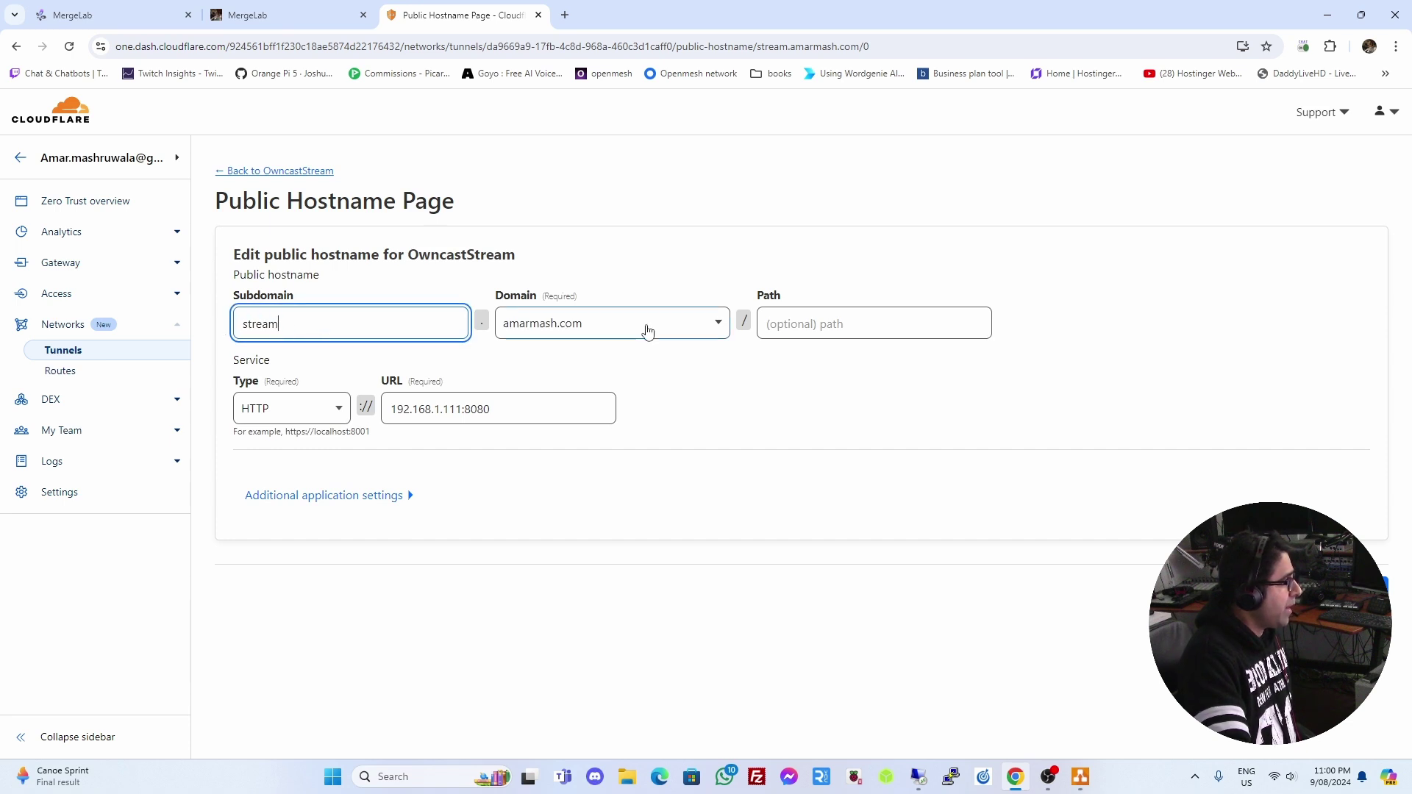
click(345, 413)
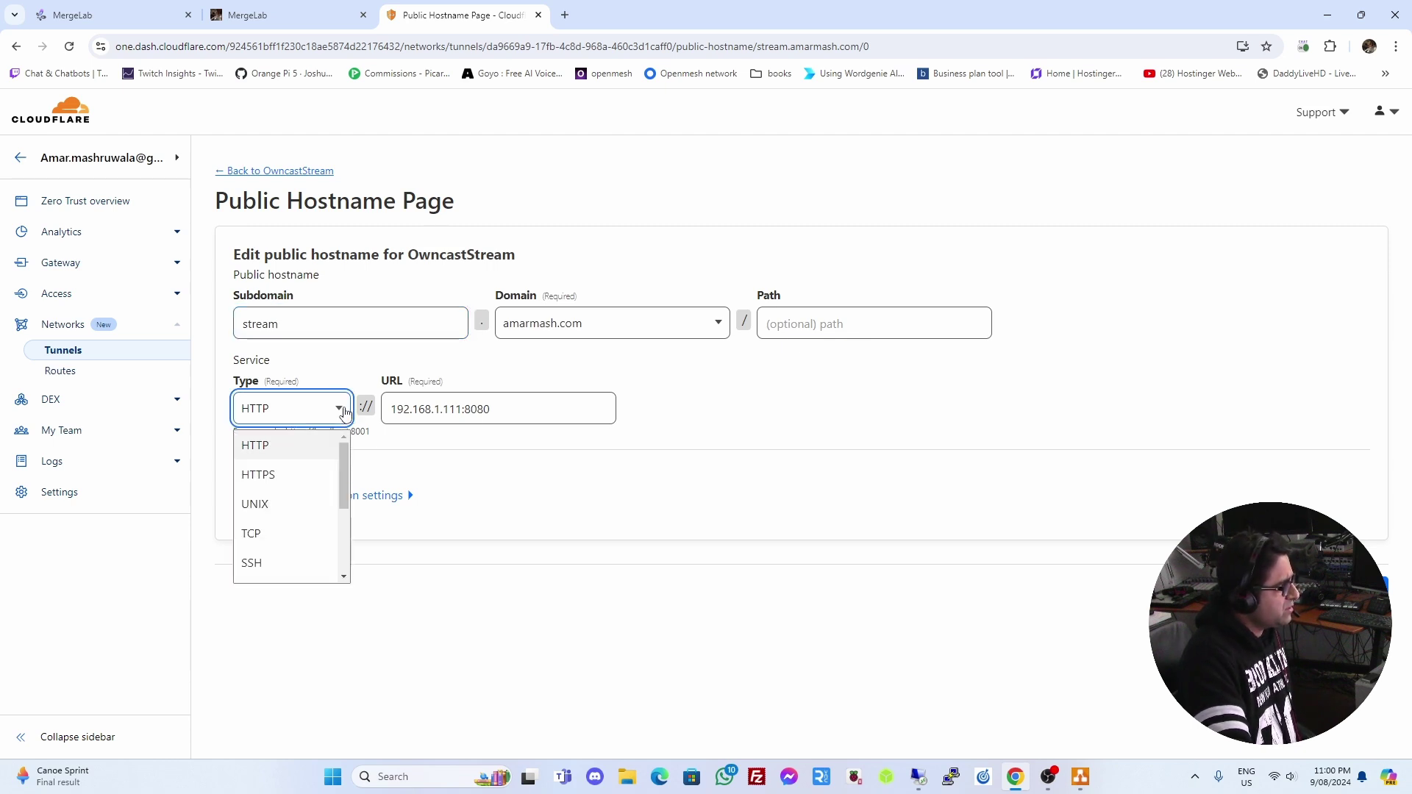
click(344, 412)
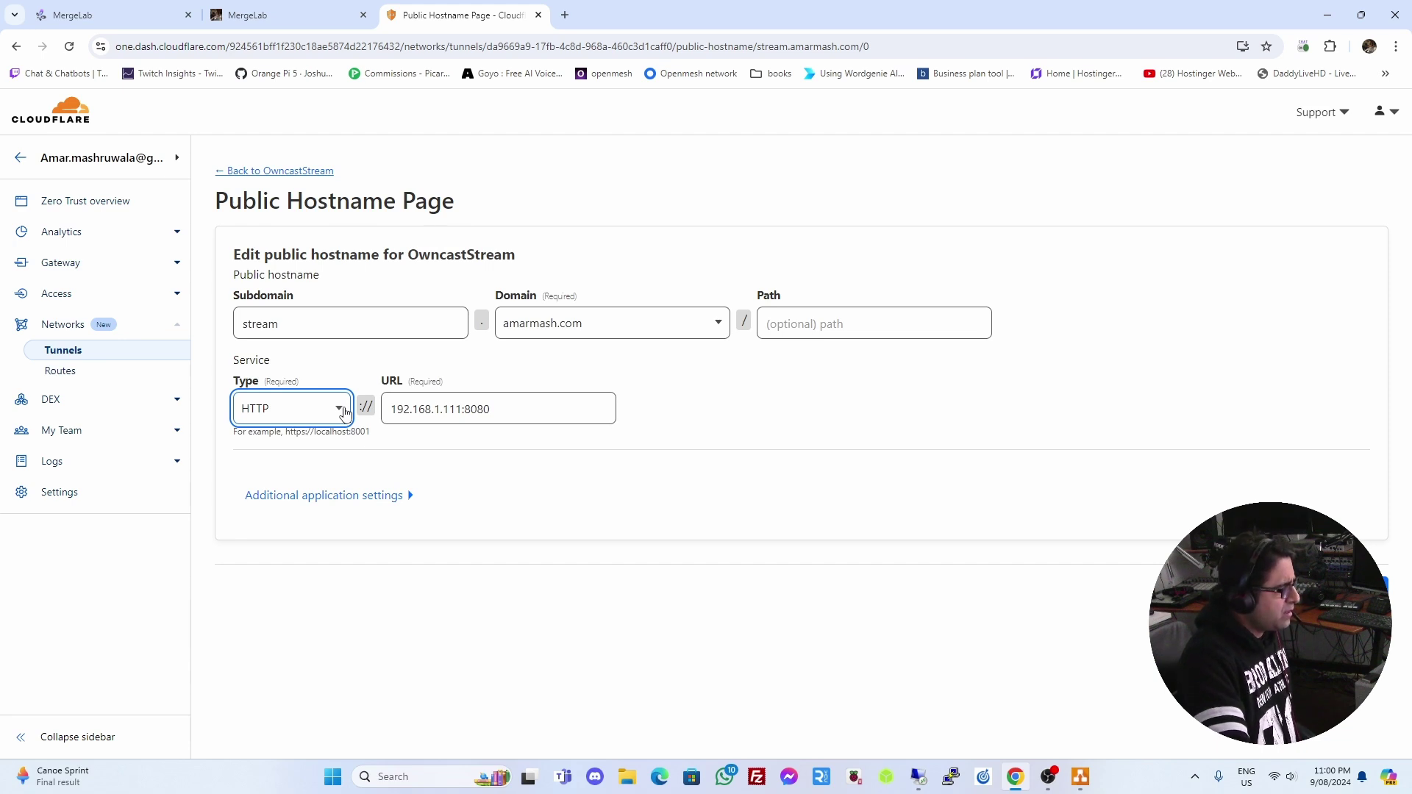
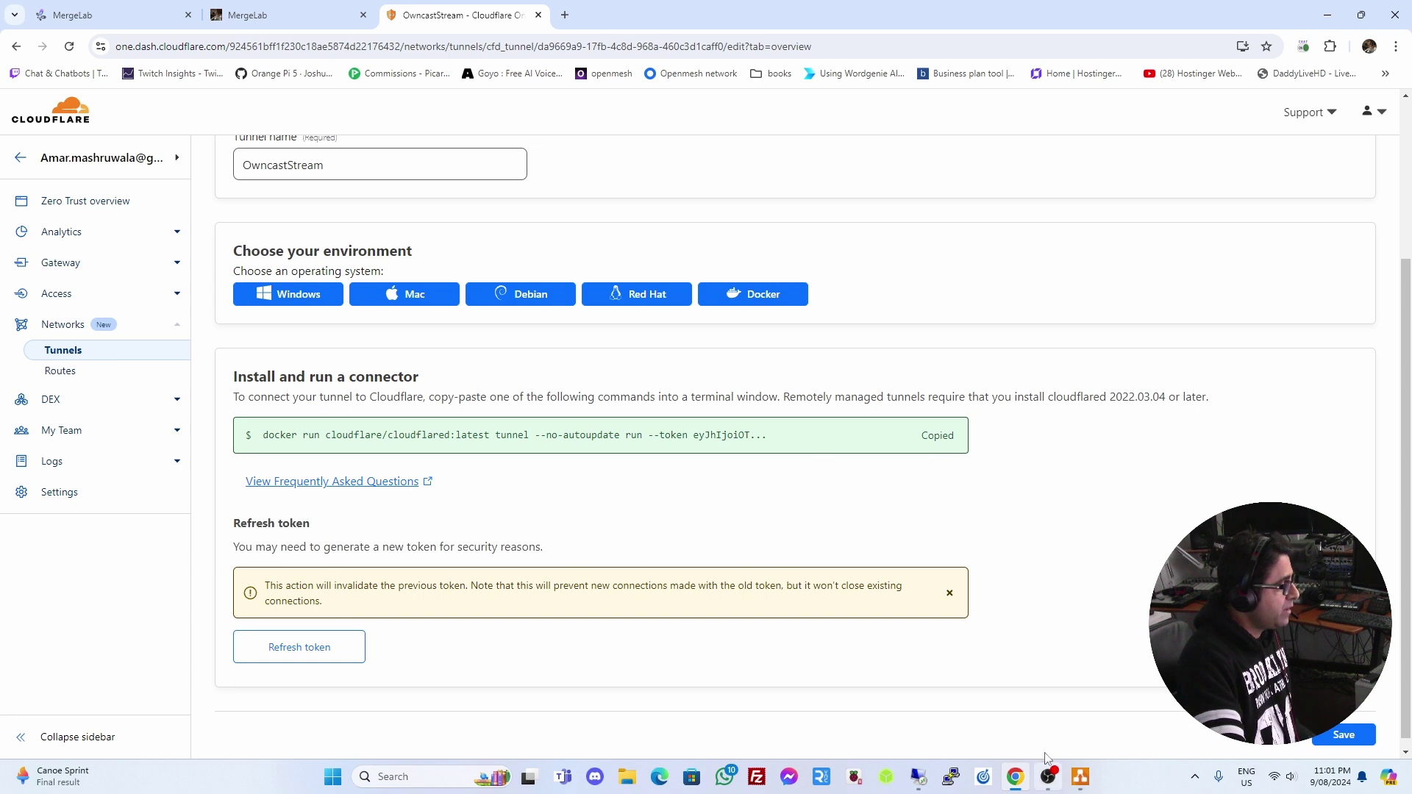
Switch to the remote Ubuntu terminal and enter sudo followed by the copied cloudflared docker run command containing the OwncastStream tunnel token
click(919, 777)
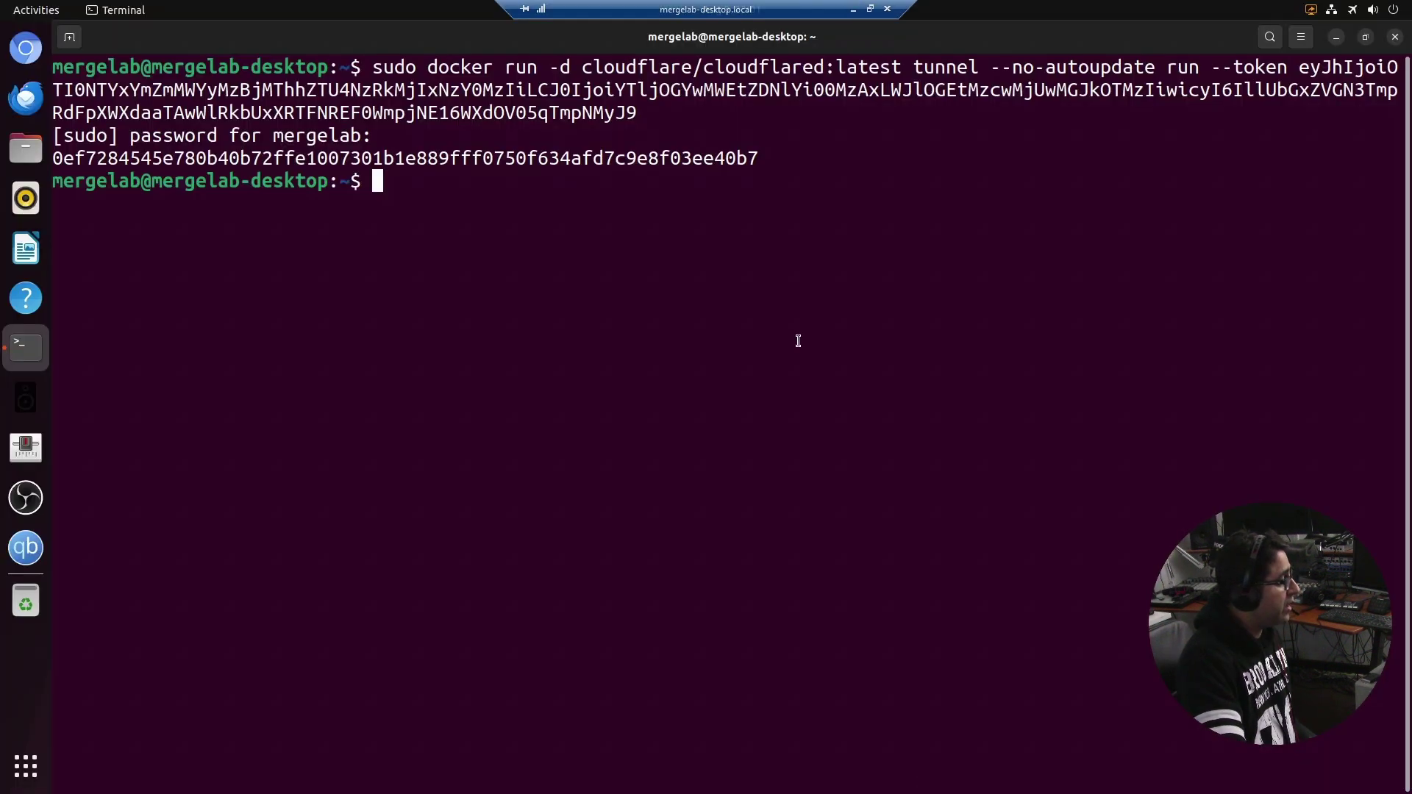
right_click(564, 210)
click(522, 193)
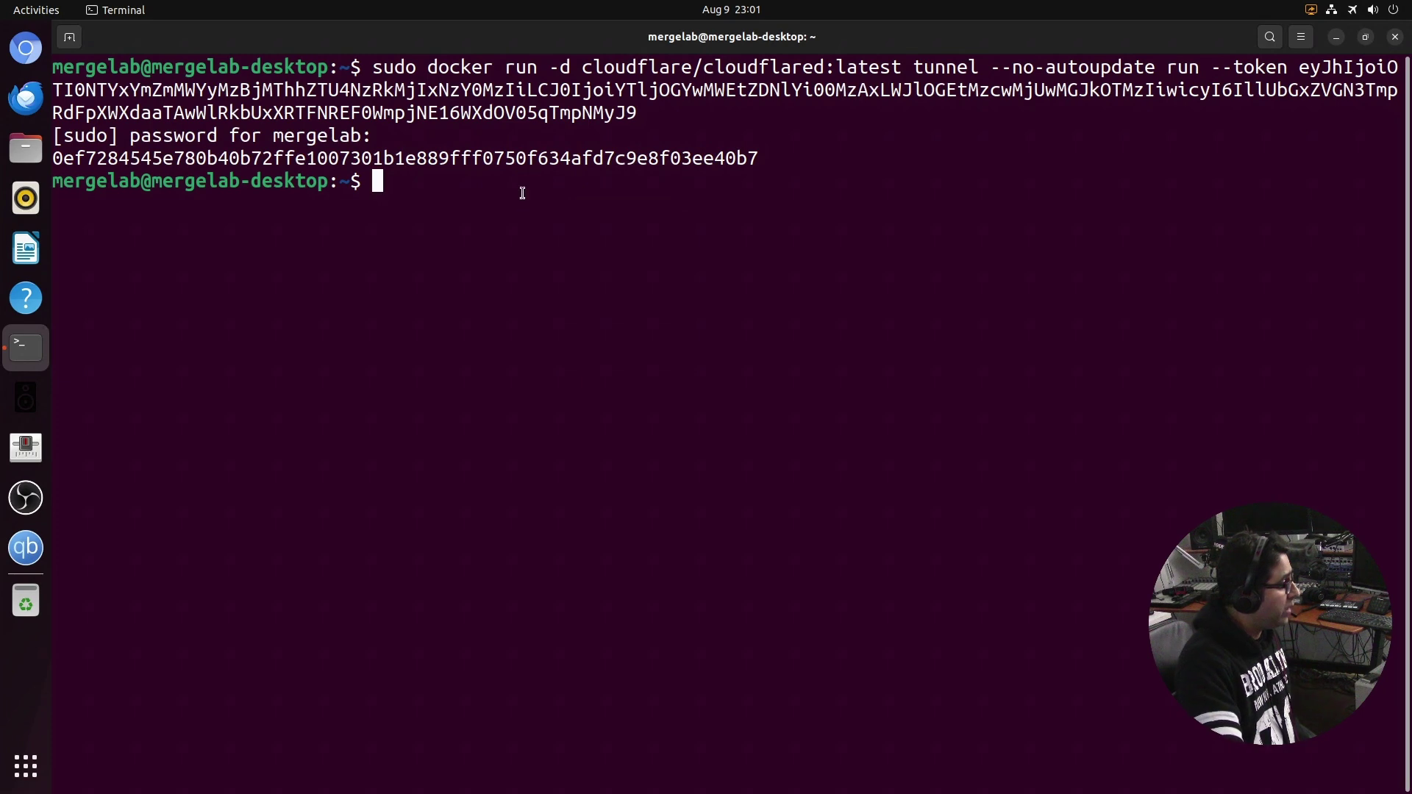
text(sudo)
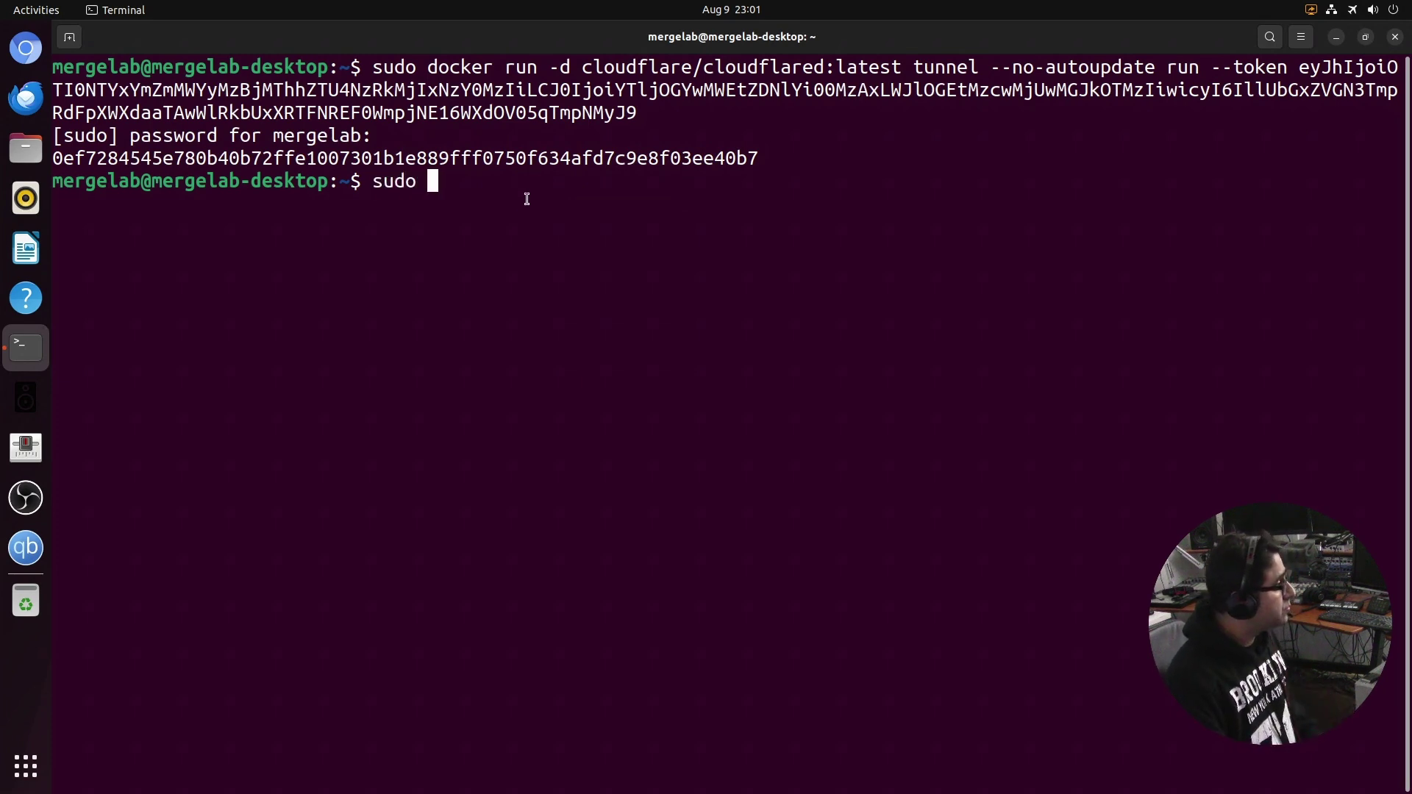
right_click(519, 193)
click(542, 240)
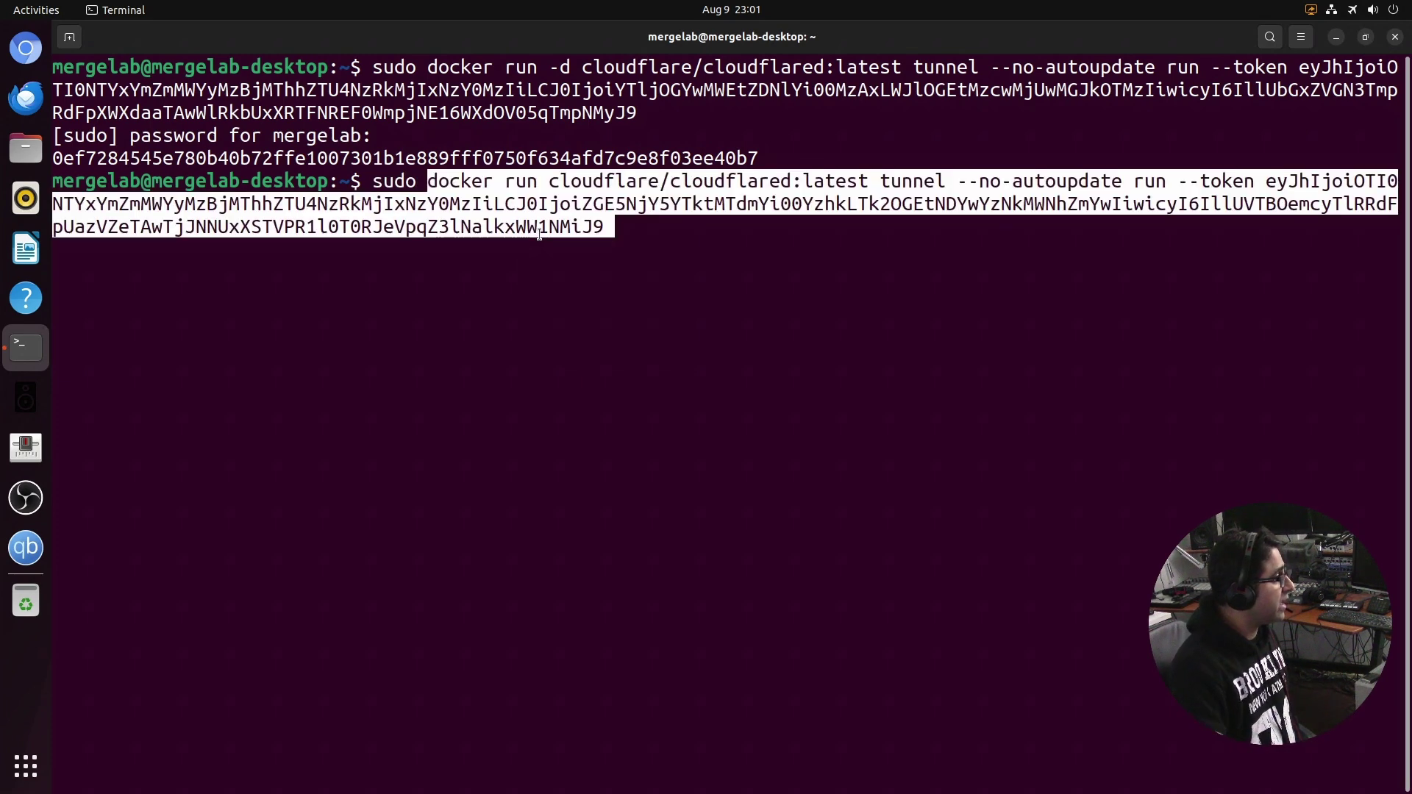
Insert the -d option after docker run in the pasted command and execute it to run the connector in the background
key(Left)
key(Left)
key(Left)
key(Left)
key(Left)
key(Left)
key(Left)
key(Left)
key(Left)
key(Left)
key(Left)
key(Left)
key(Left)
key(Left)
key(Left)
key(Left)
key(Left)
key(Left)
key(Left)
key(Left)
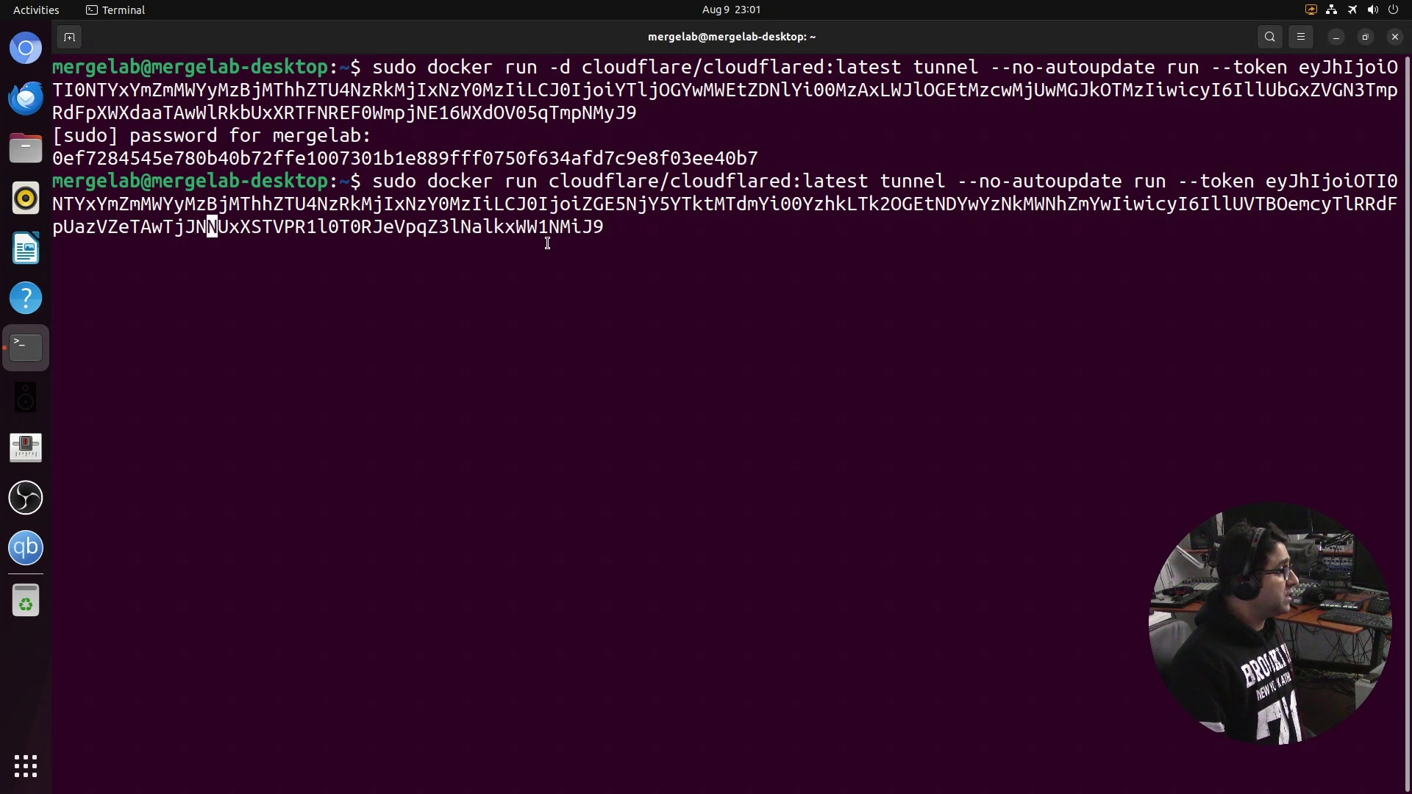
key(Left)
key(Left)
key(Left)
key(Left)
key(Left)
key(Left)
key(Left)
key(Left)
key(Left)
key(Left)
key(Left)
key(Left)
key(Left)
key(Left)
key(Left)
key(Left)
key(Left)
key(Left)
key(Left)
key(Left)
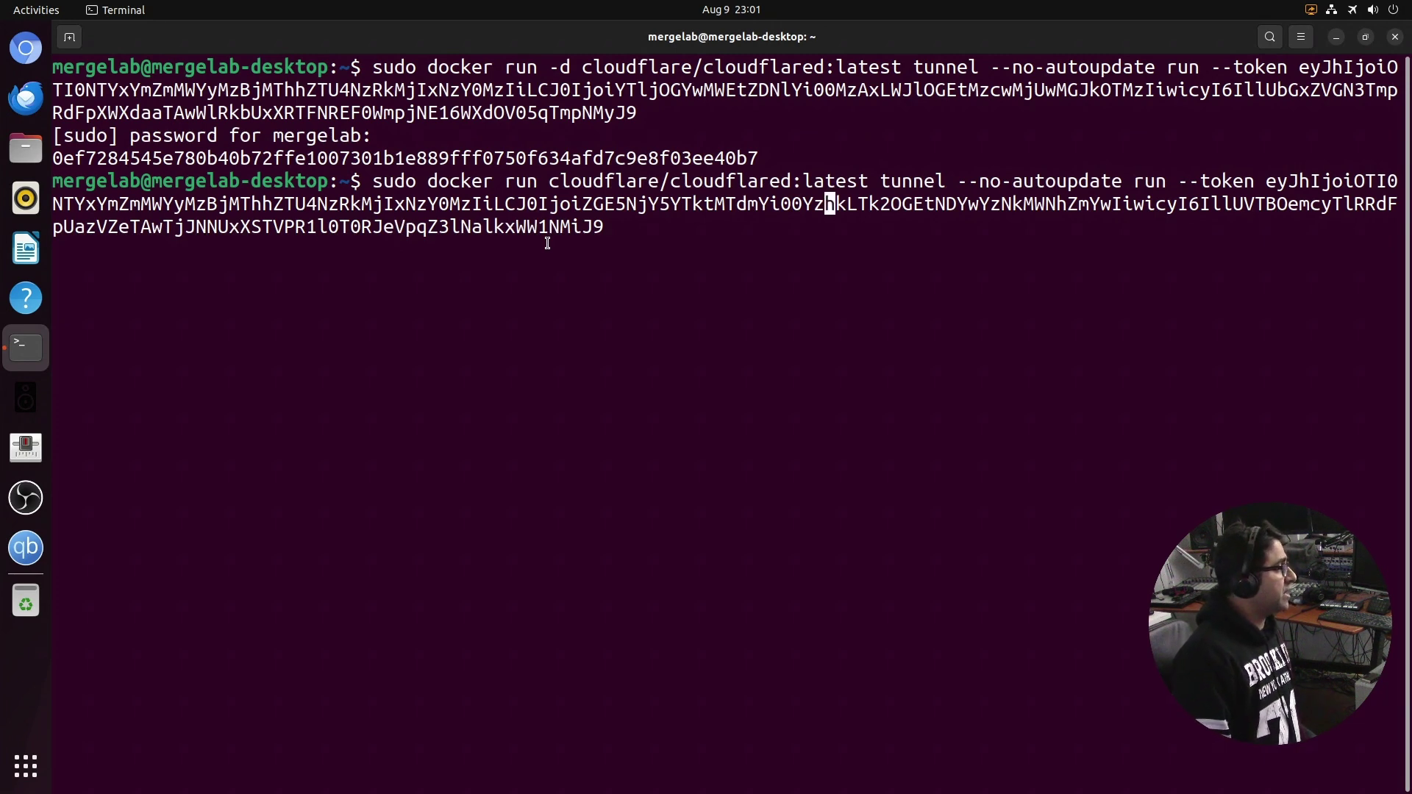
key(Left)
key(Left)
key(Left)
key(Left)
key(Left)
key(Left)
key(Left)
key(Left)
key(Left)
key(Left)
key(Left)
key(Left)
key(Left)
key(Left)
key(Left)
key(Left)
key(Left)
key(Left)
key(Left)
key(Left)
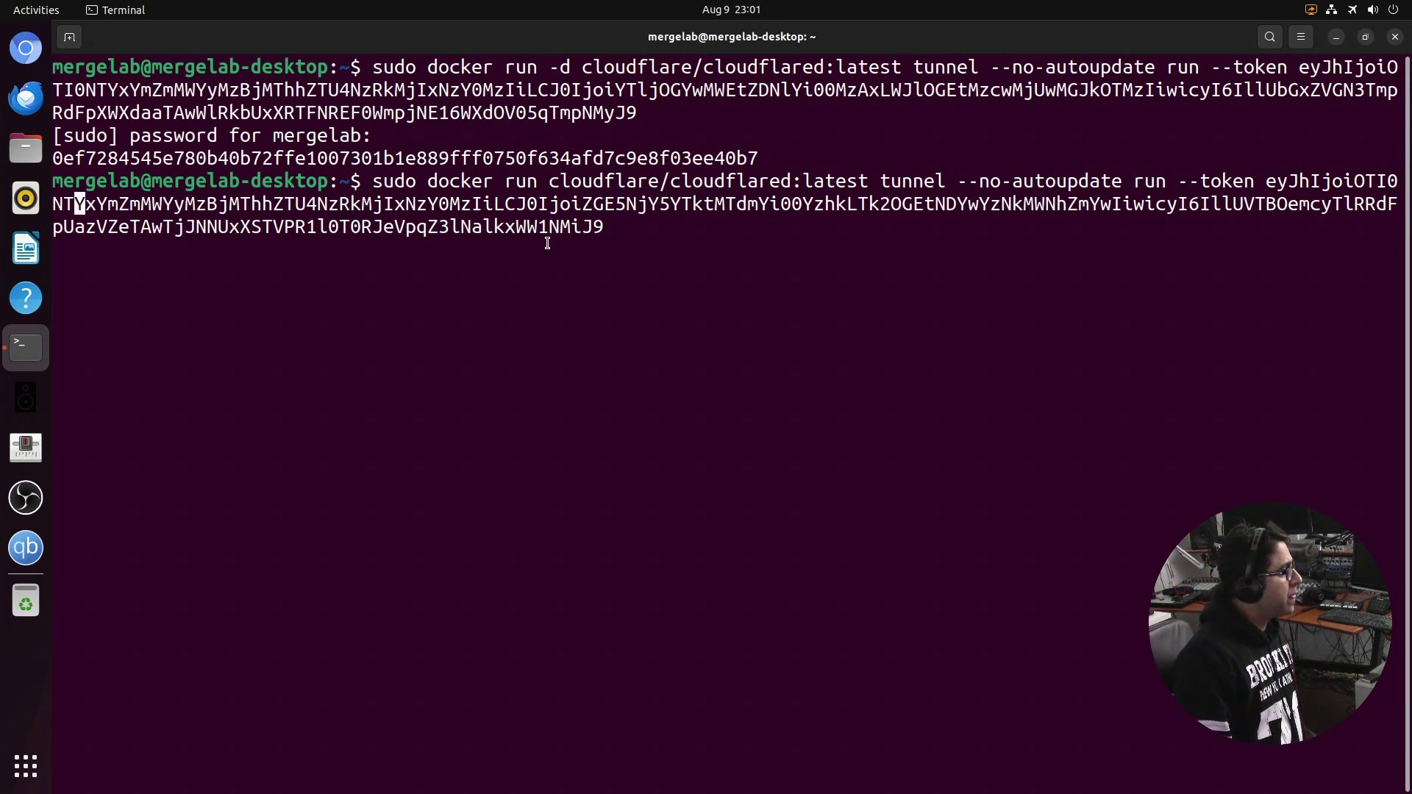
key(Left)
key(Left)
key(Left)
key(Left)
key(Left)
key(Left)
key(Left)
key(Left)
key(Left)
key(Left)
key(Left)
key(Left)
key(Left)
key(Left)
key(Left)
key(Left)
key(Left)
key(Left)
key(Left)
key(Left)
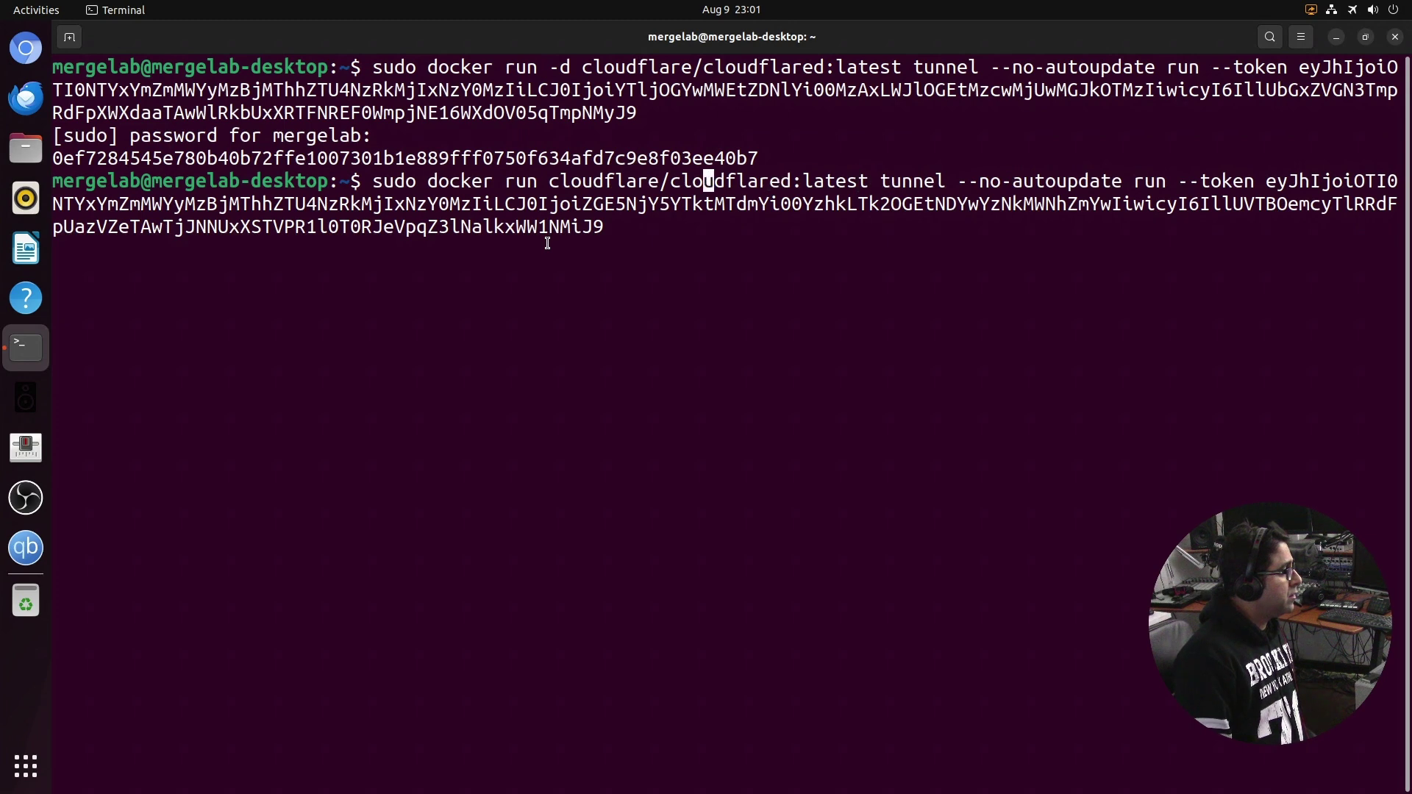
key(Left)
key(Left)
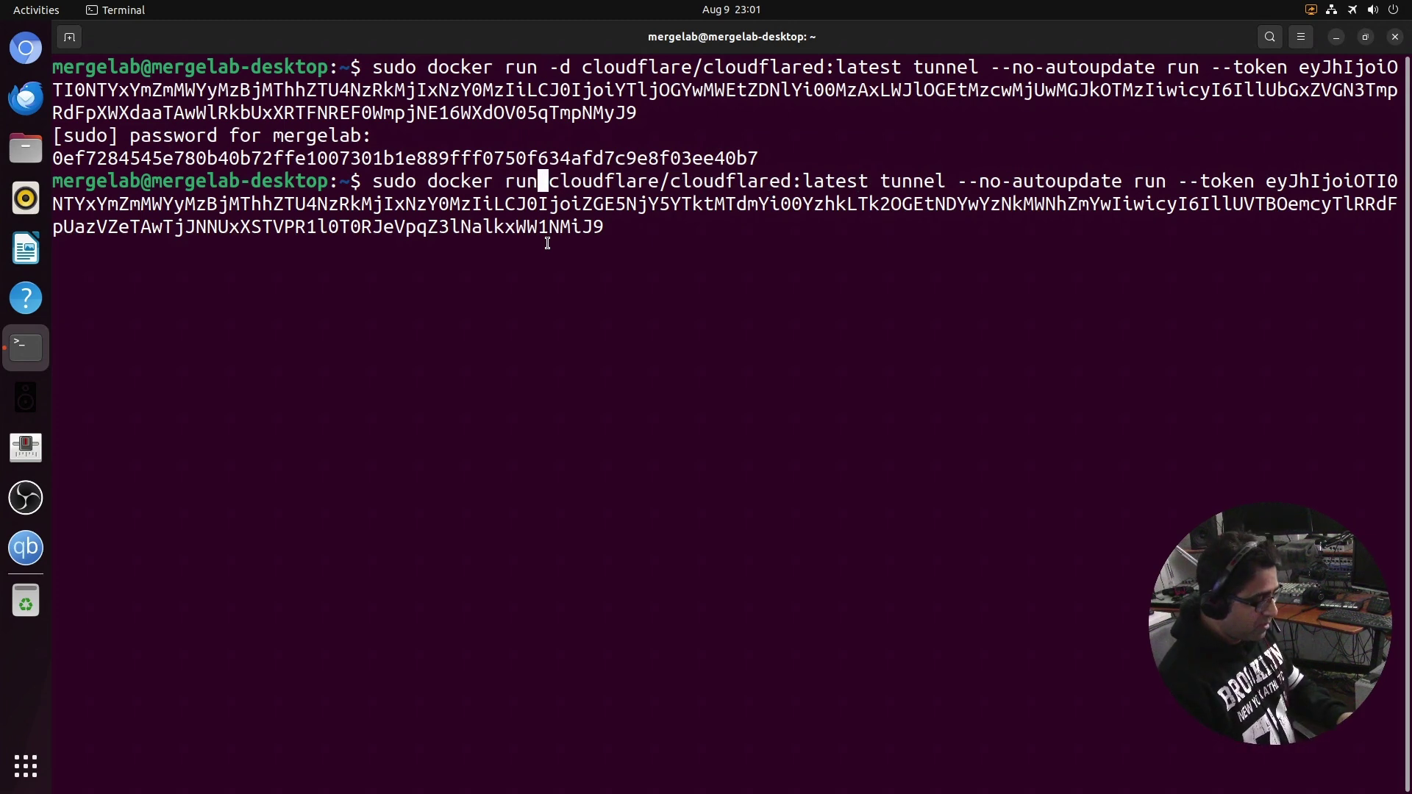
text(-d)
key(Return)
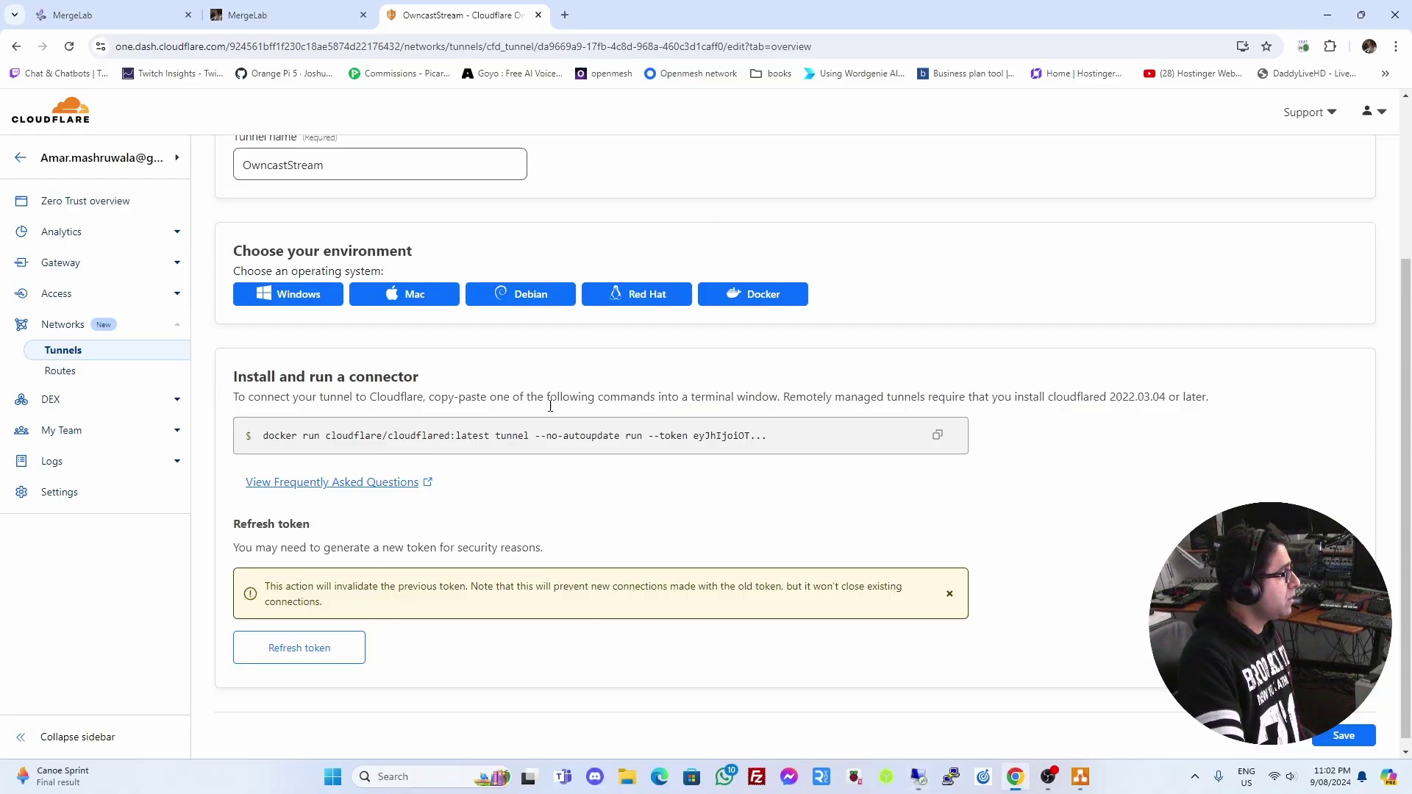
Check the OwncastStream status in the Cloudflare tunnels list and load stream.amarmash.com in the local Owncast tab
click(64, 350)
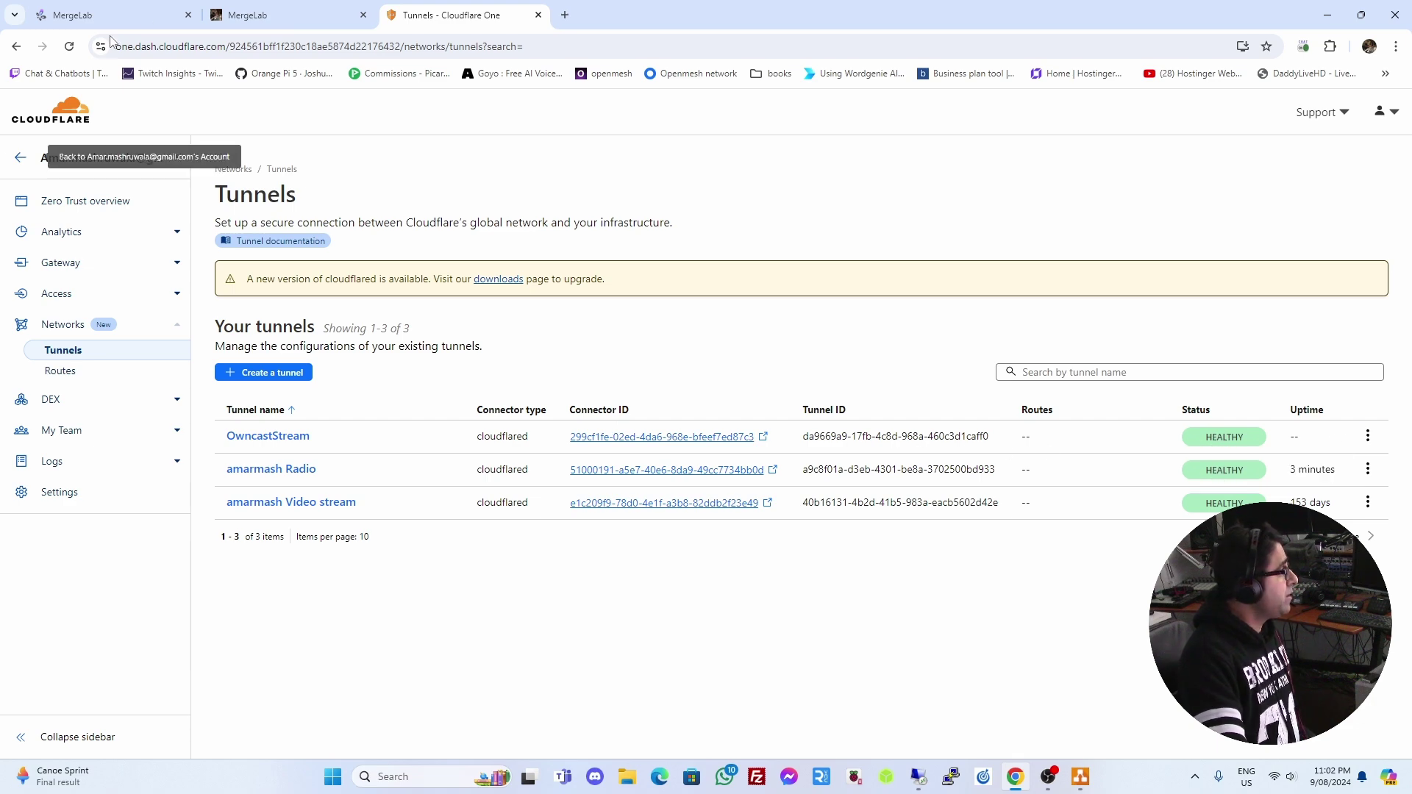
click(89, 16)
click(286, 46)
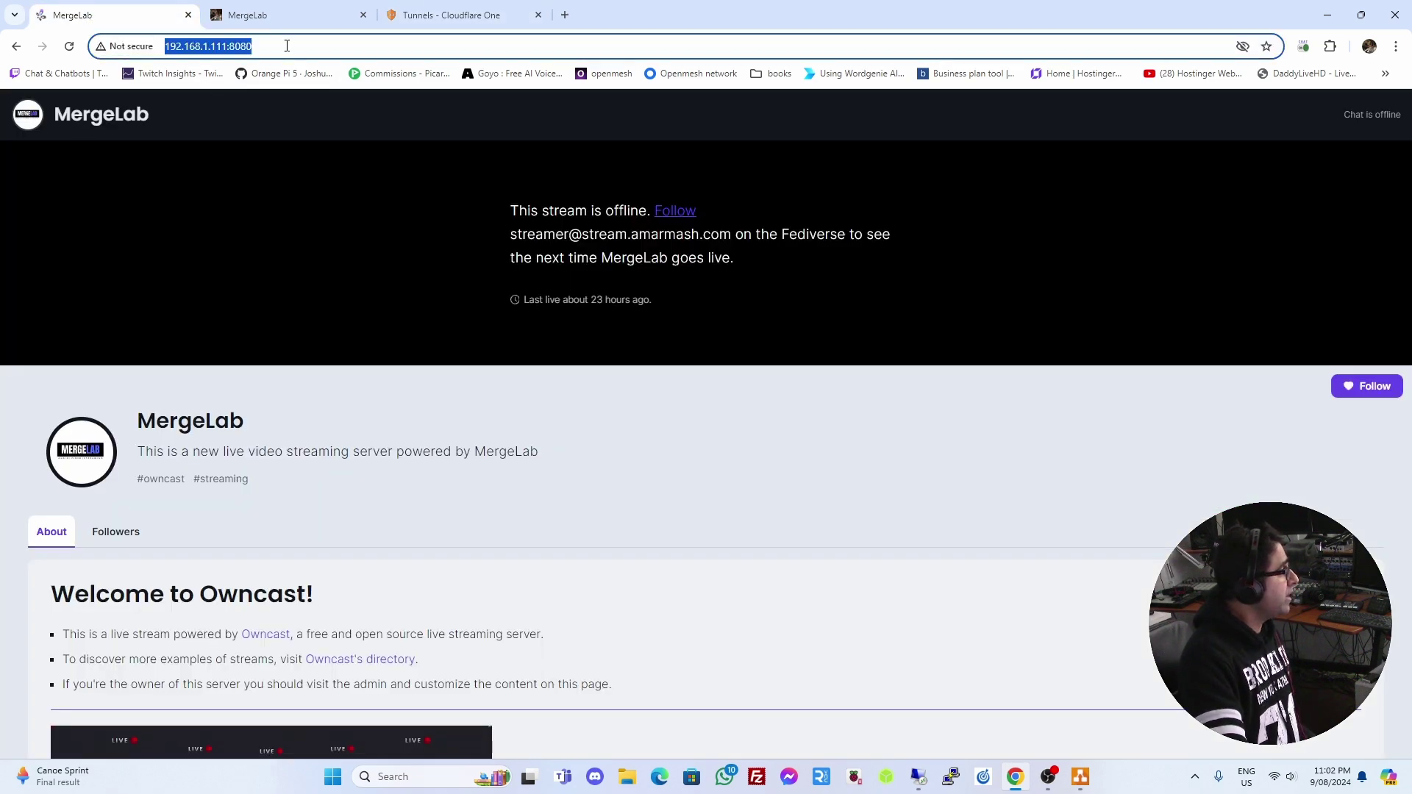
text(stream.amarmash.com)
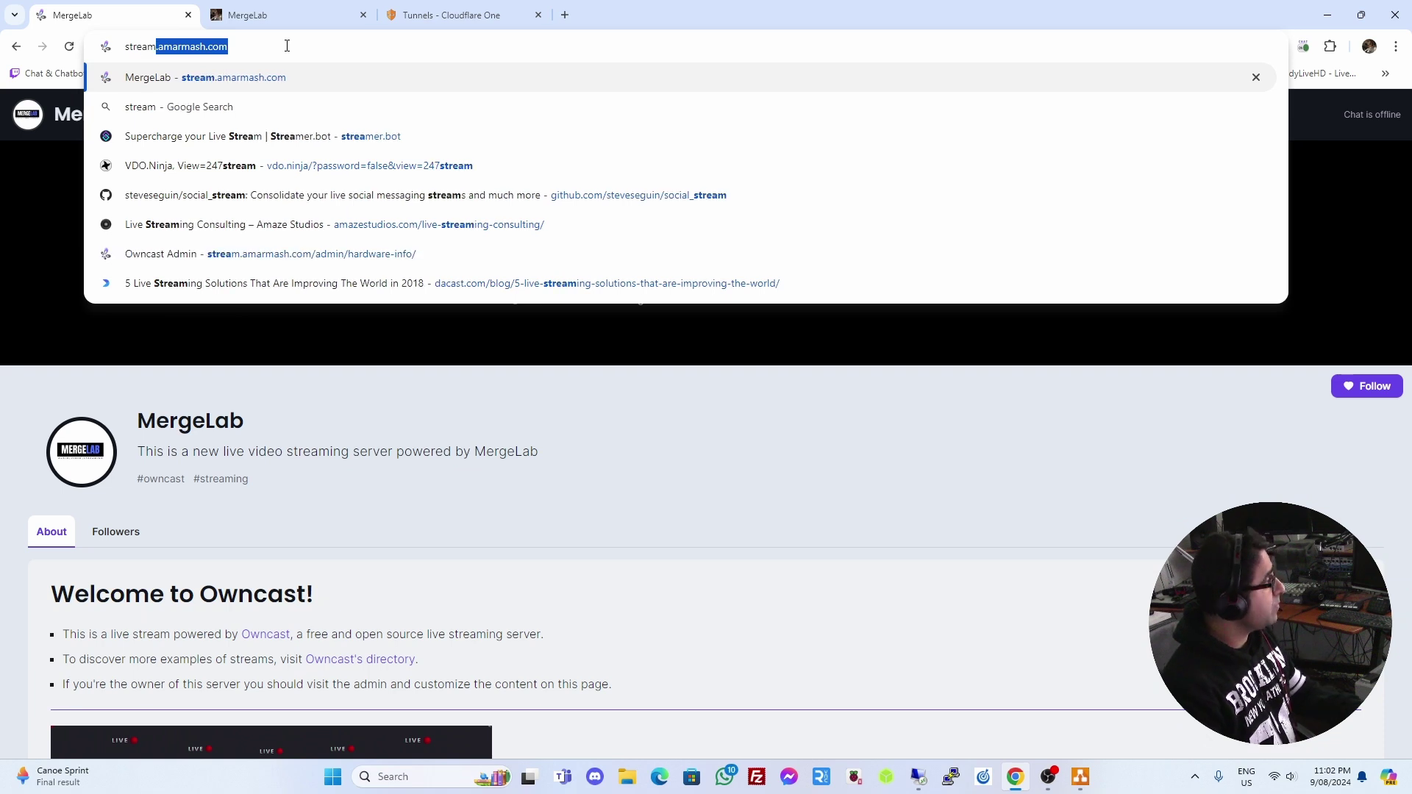
key(Return)
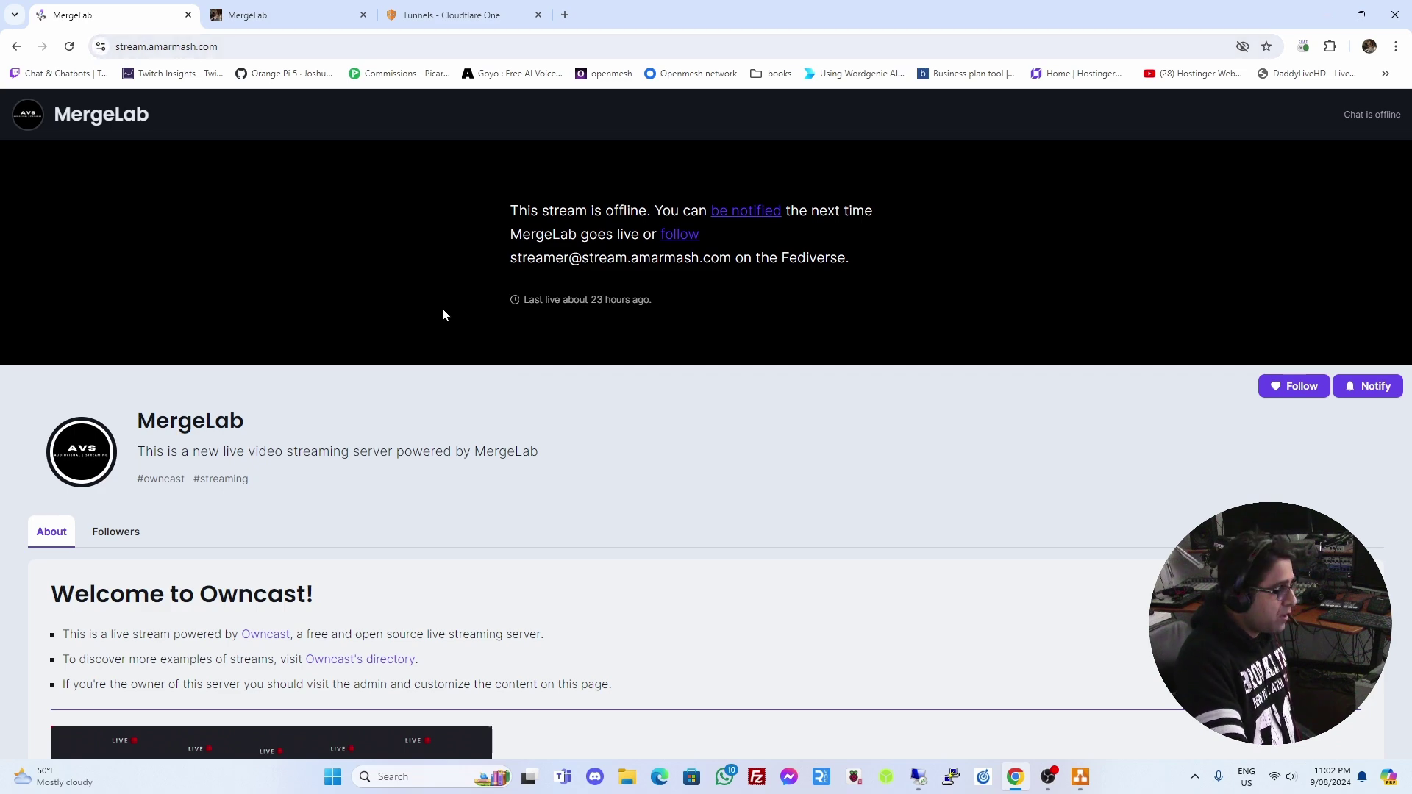
Review the AzuraCast station page, the public Owncast page and the Always On Live Stream System diagram in draw.io
click(280, 8)
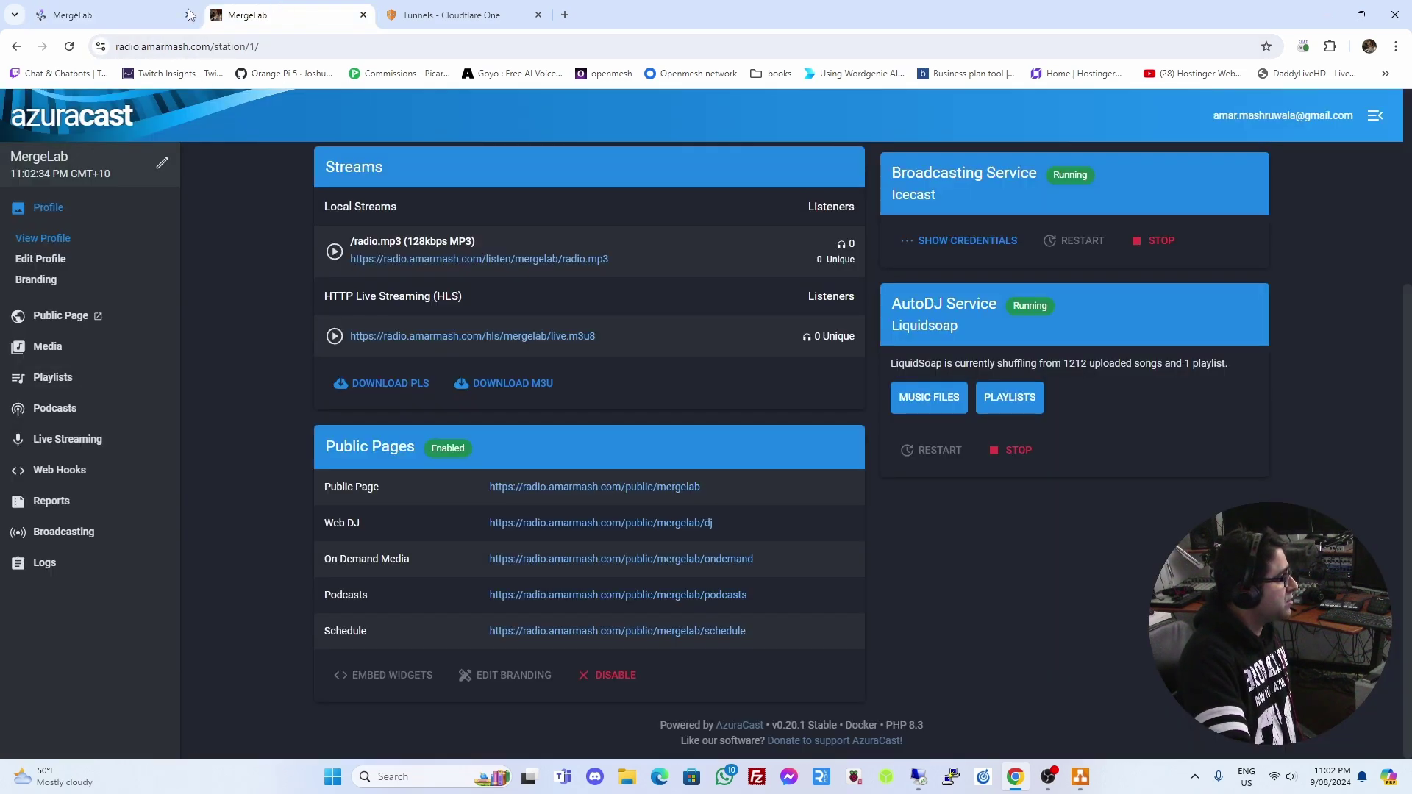
click(118, 10)
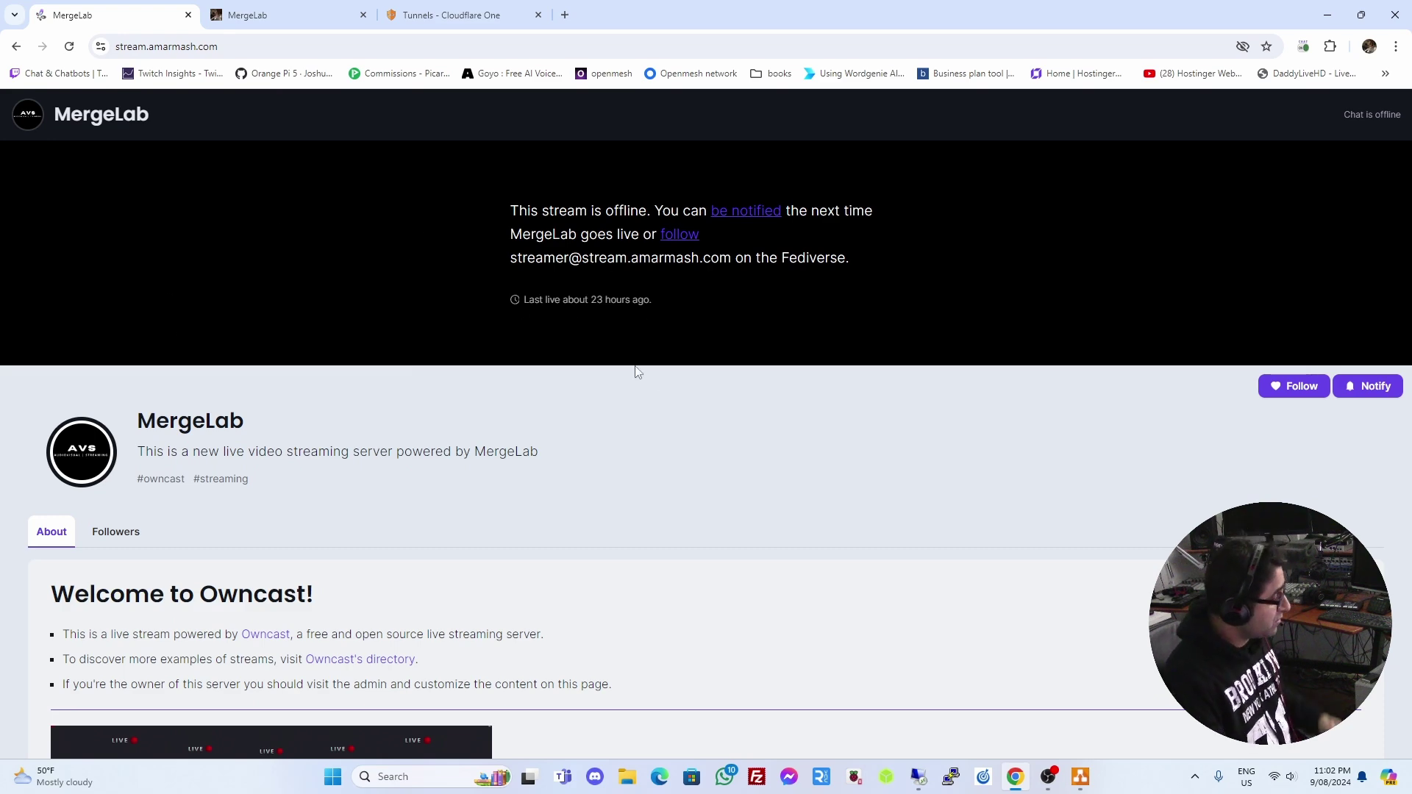
click(1081, 773)
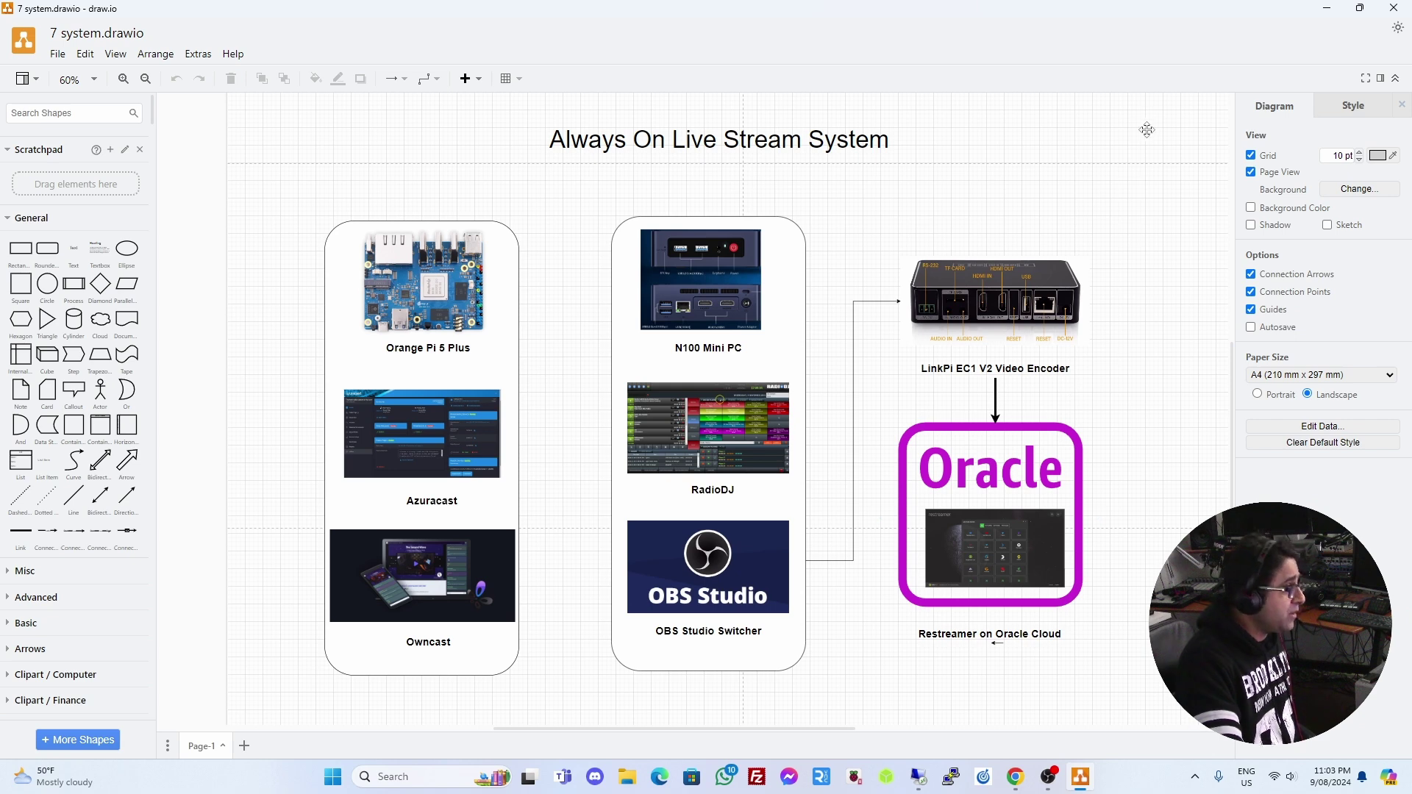
click(1333, 10)
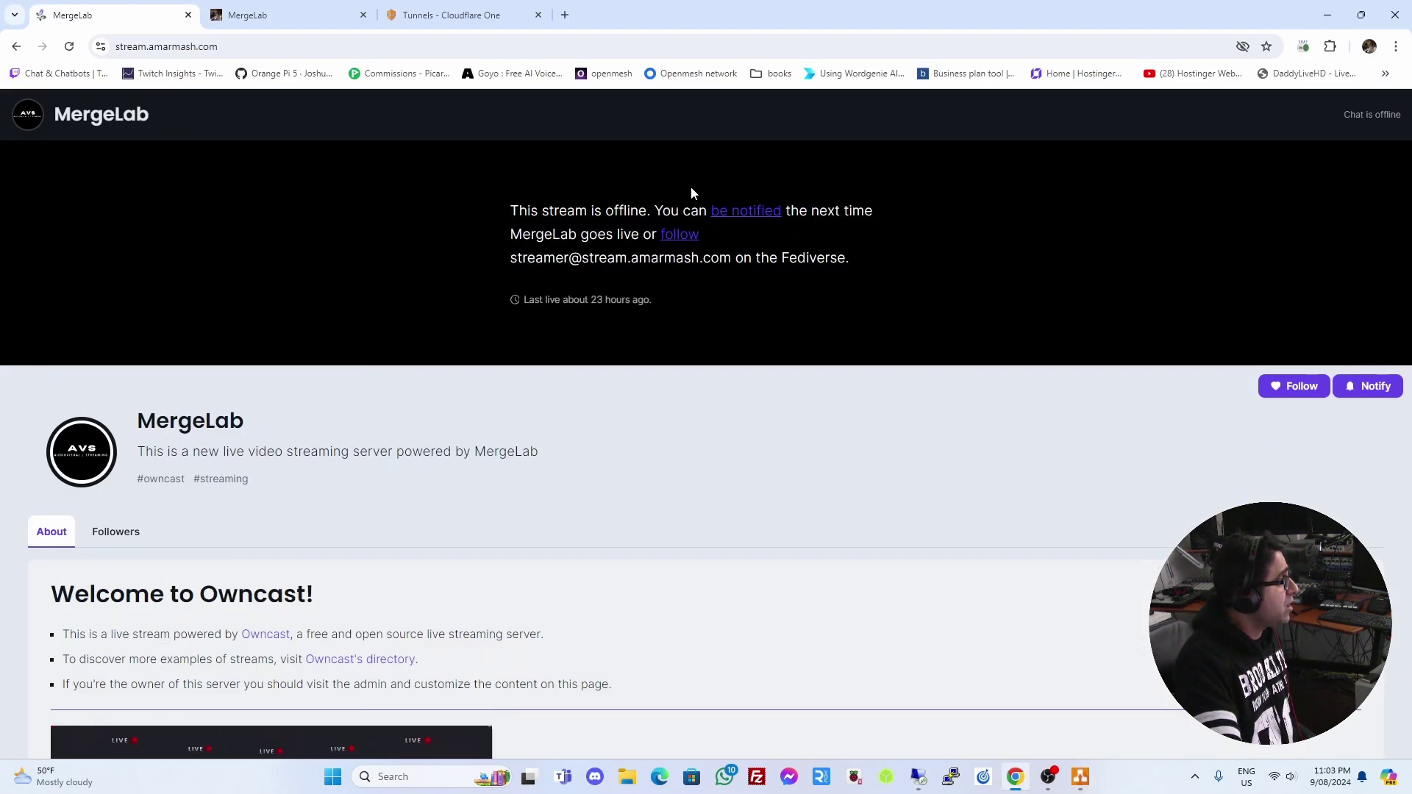
Look over the Cloudflare tunnels list and open the Restreamer interface at live.amarmash.com/ui in a new tab
click(479, 8)
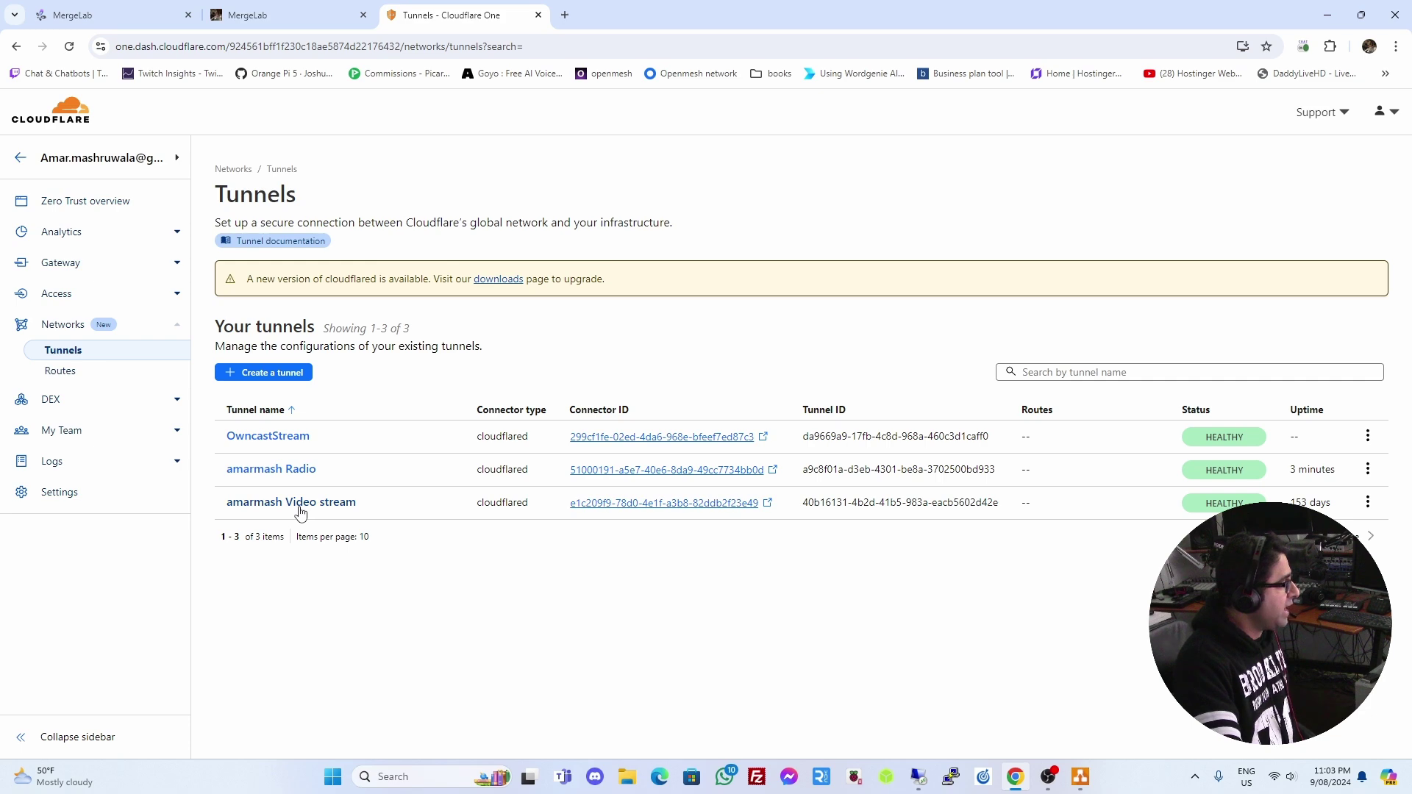
click(572, 15)
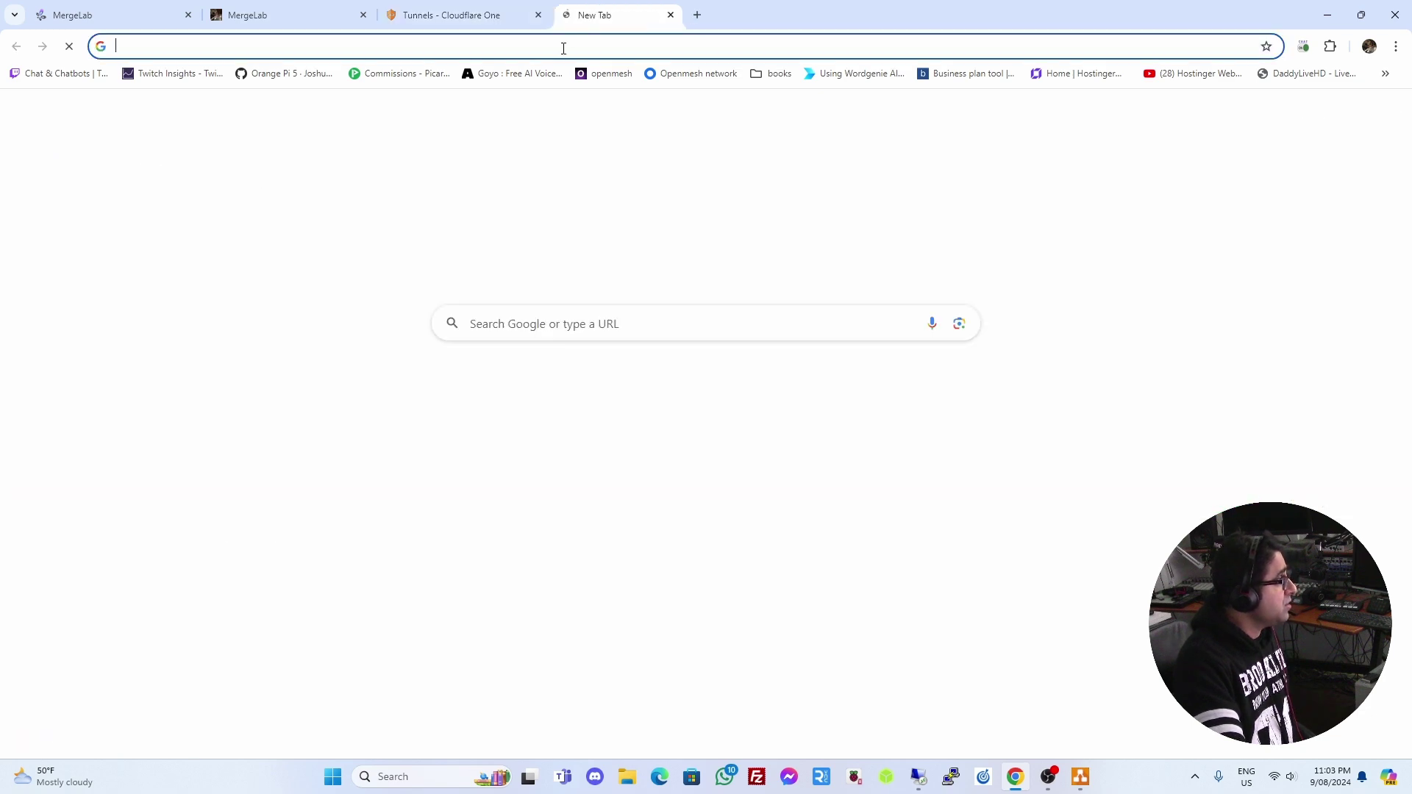
click(560, 44)
text(live)
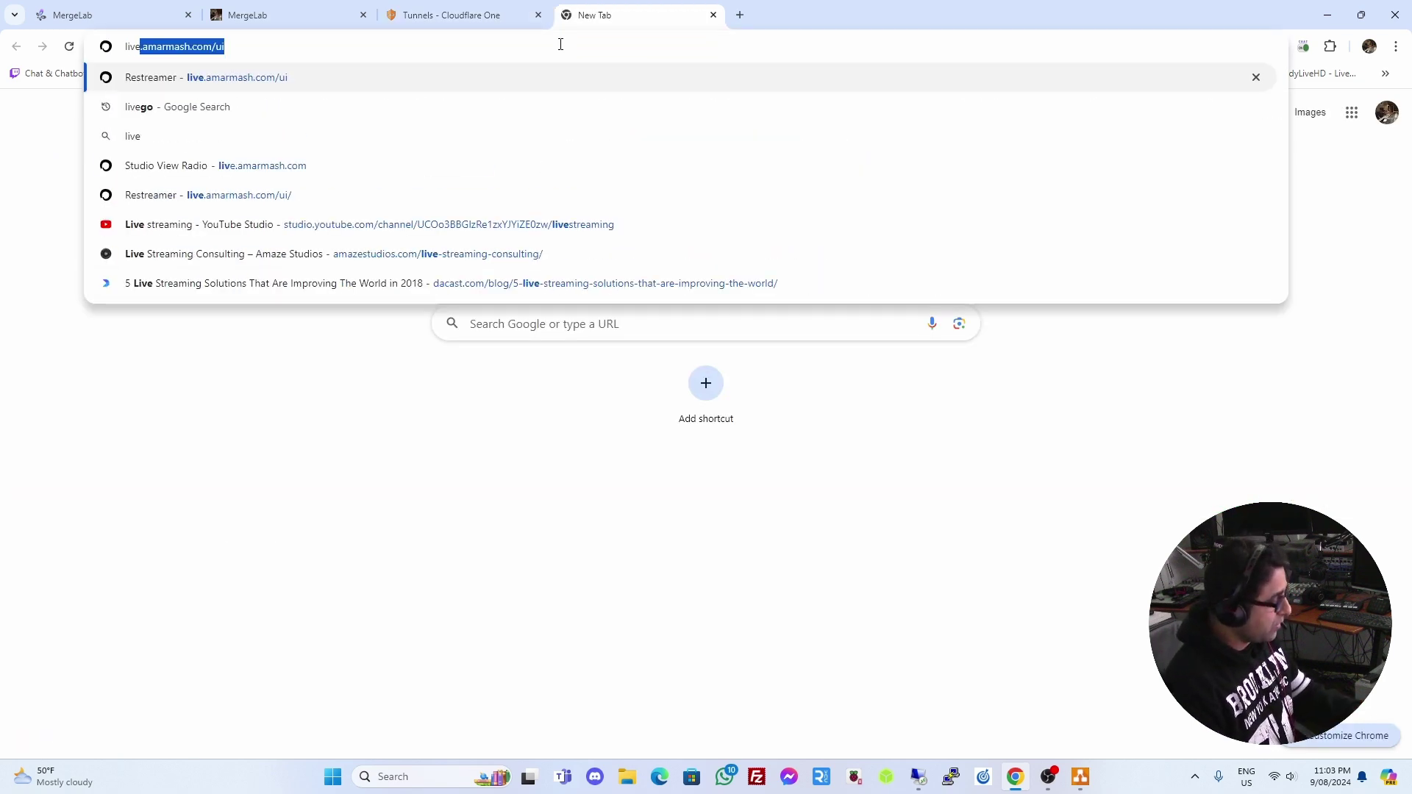
key(Return)
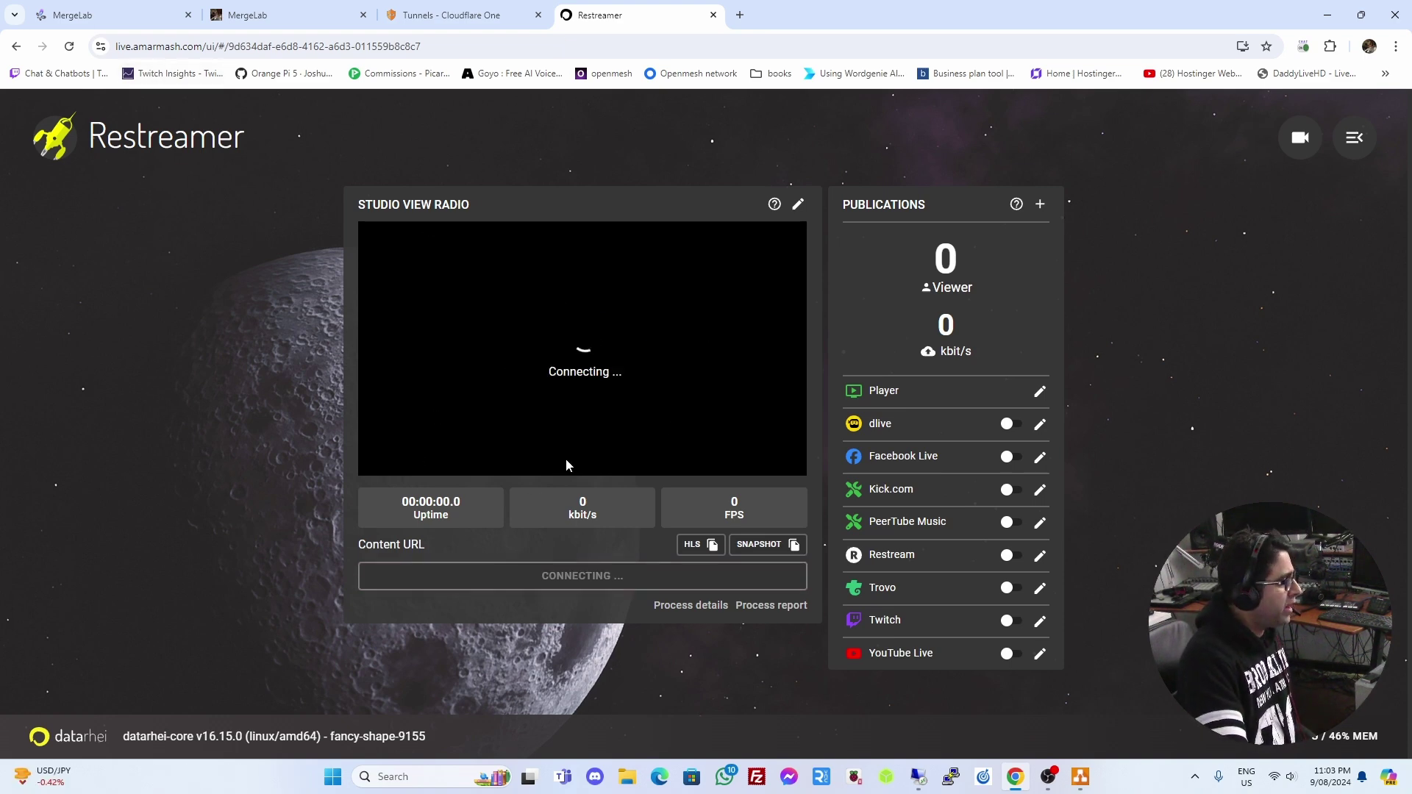
key(ctrl+1)
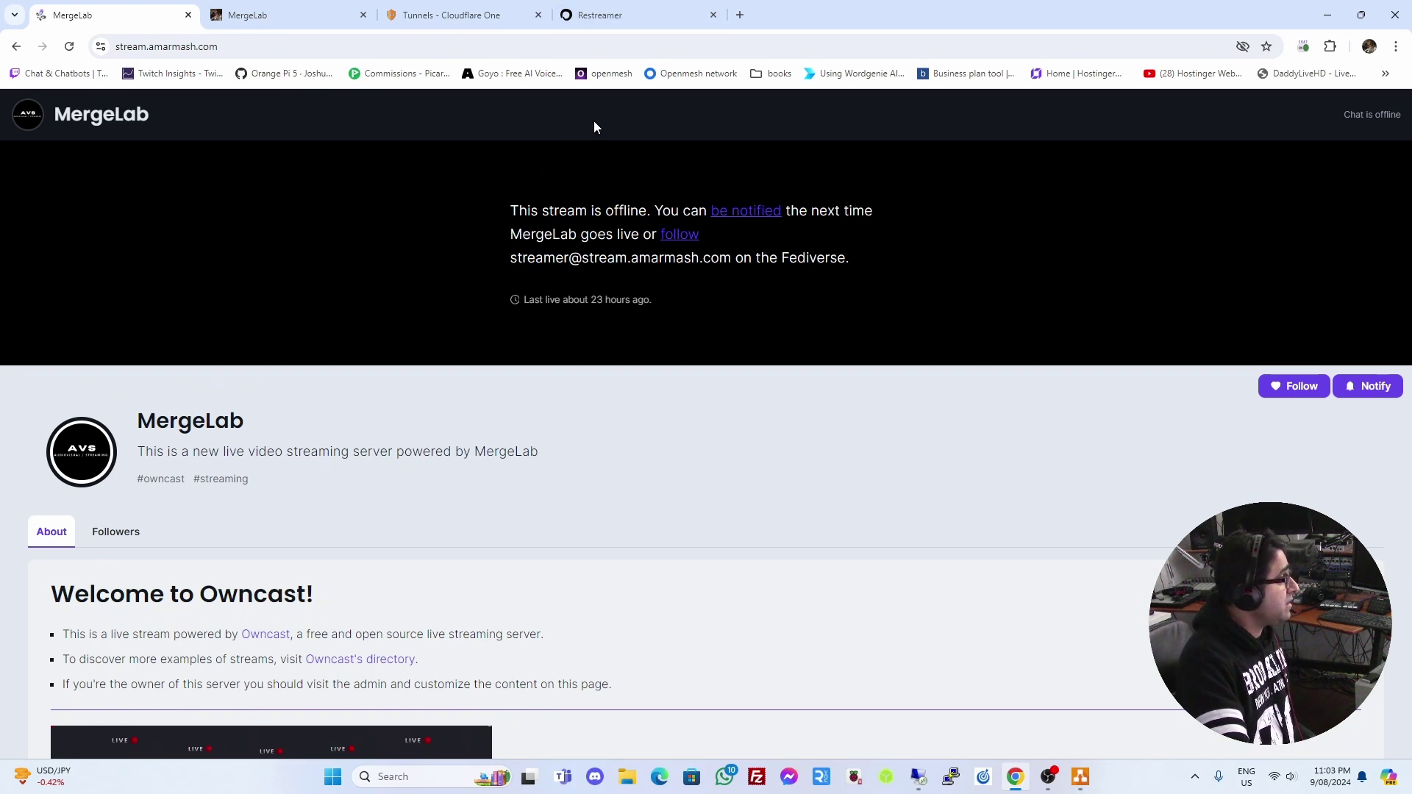
right_click(918, 777)
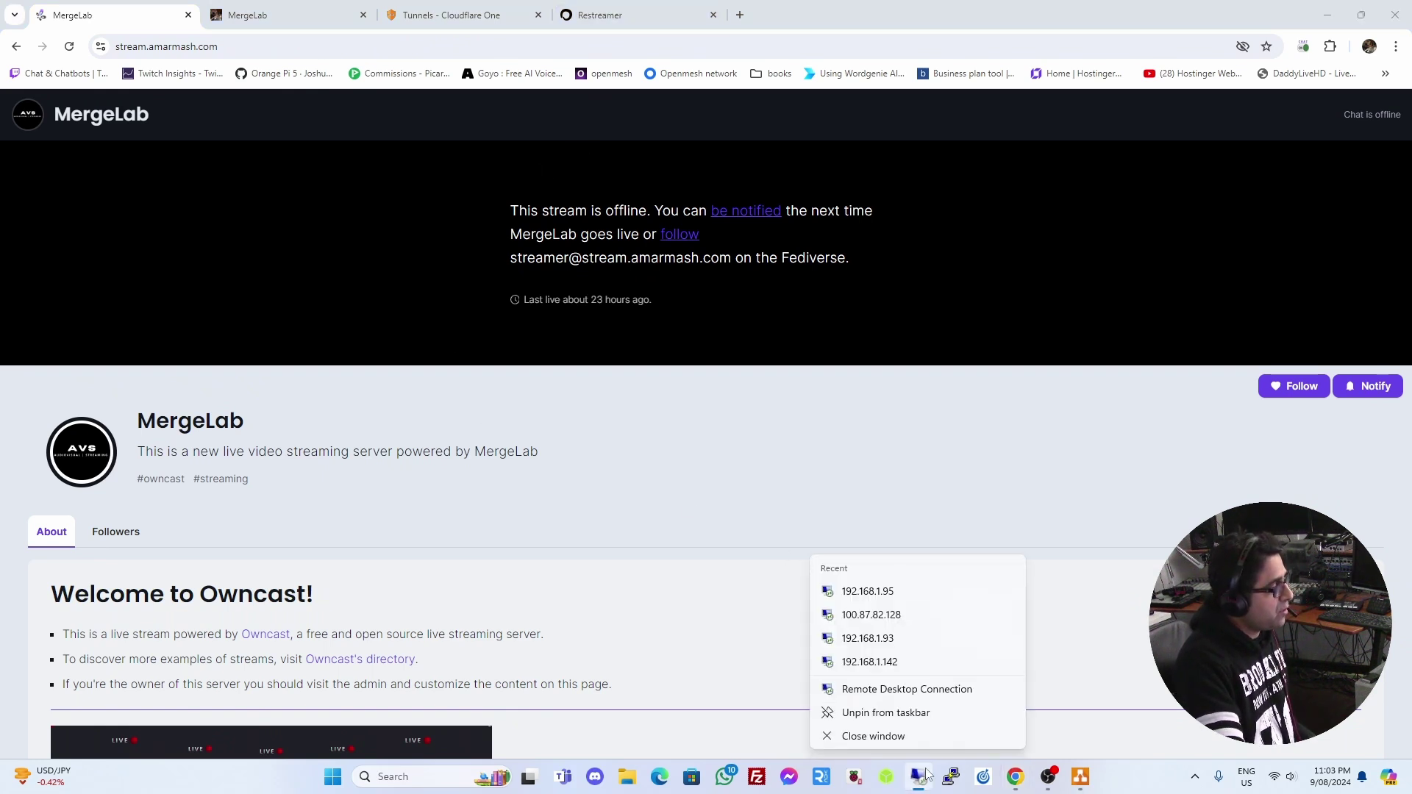
click(1088, 629)
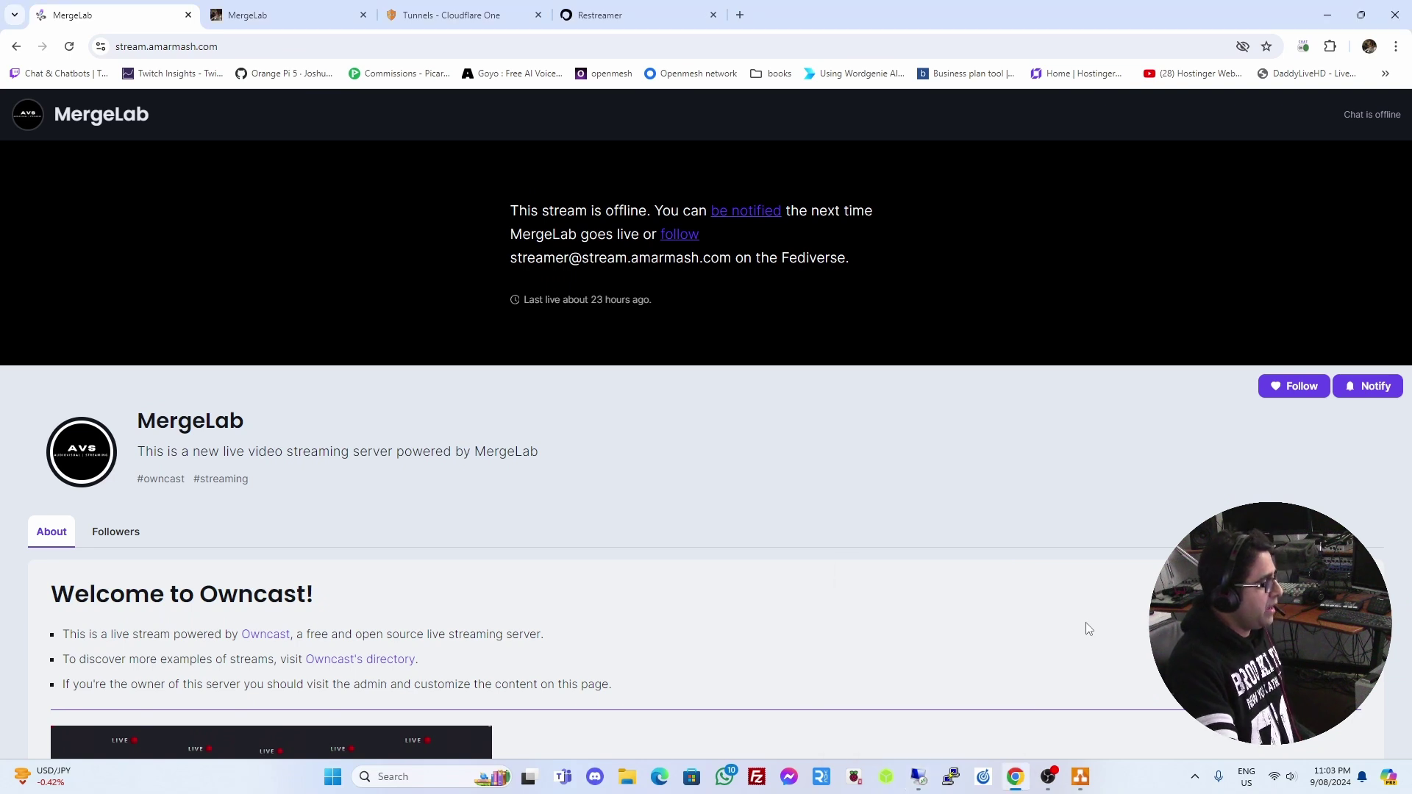
Open the LinkPi encoder at 192.168.1.253 in a new tab and sign in as admin with the account password
click(740, 14)
text(192.168.1.253)
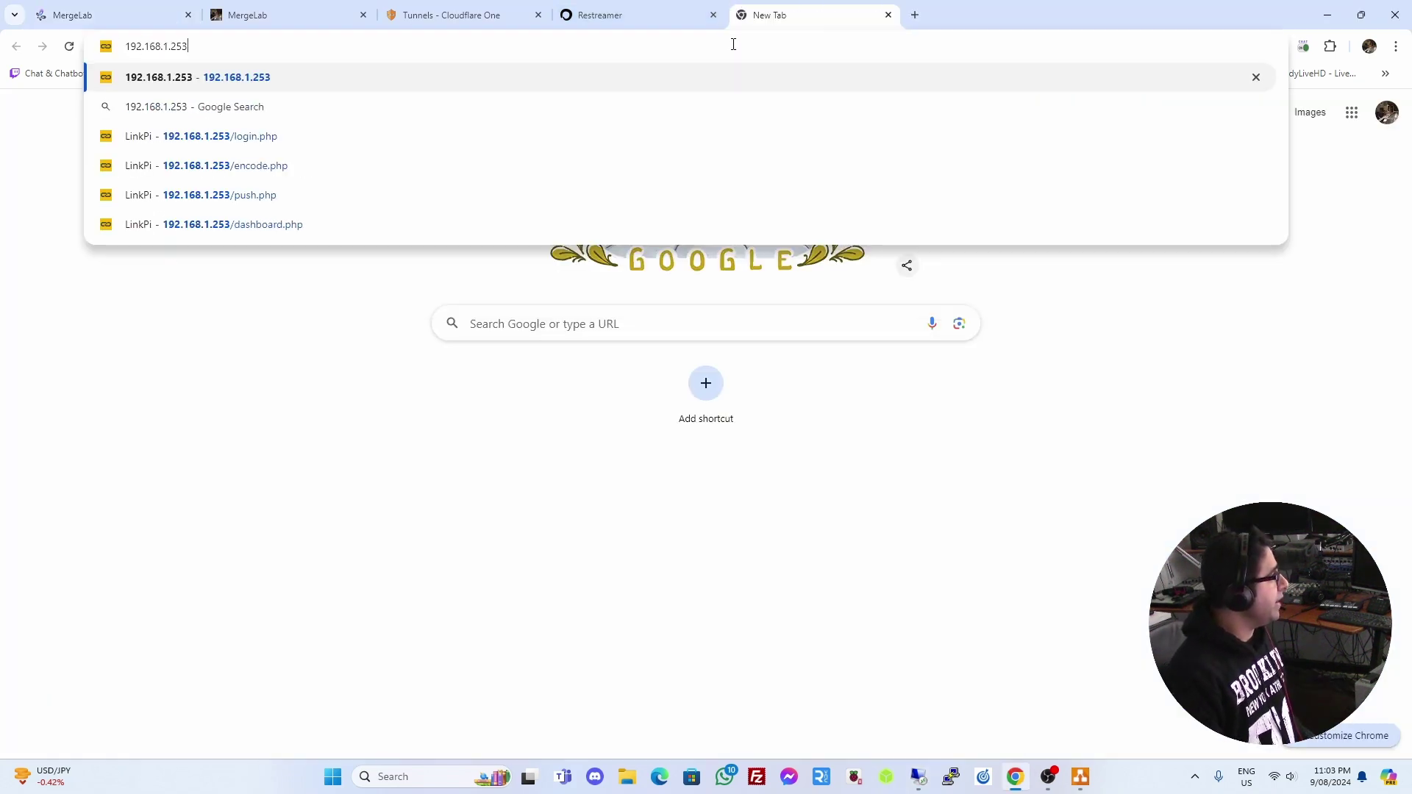
key(Return)
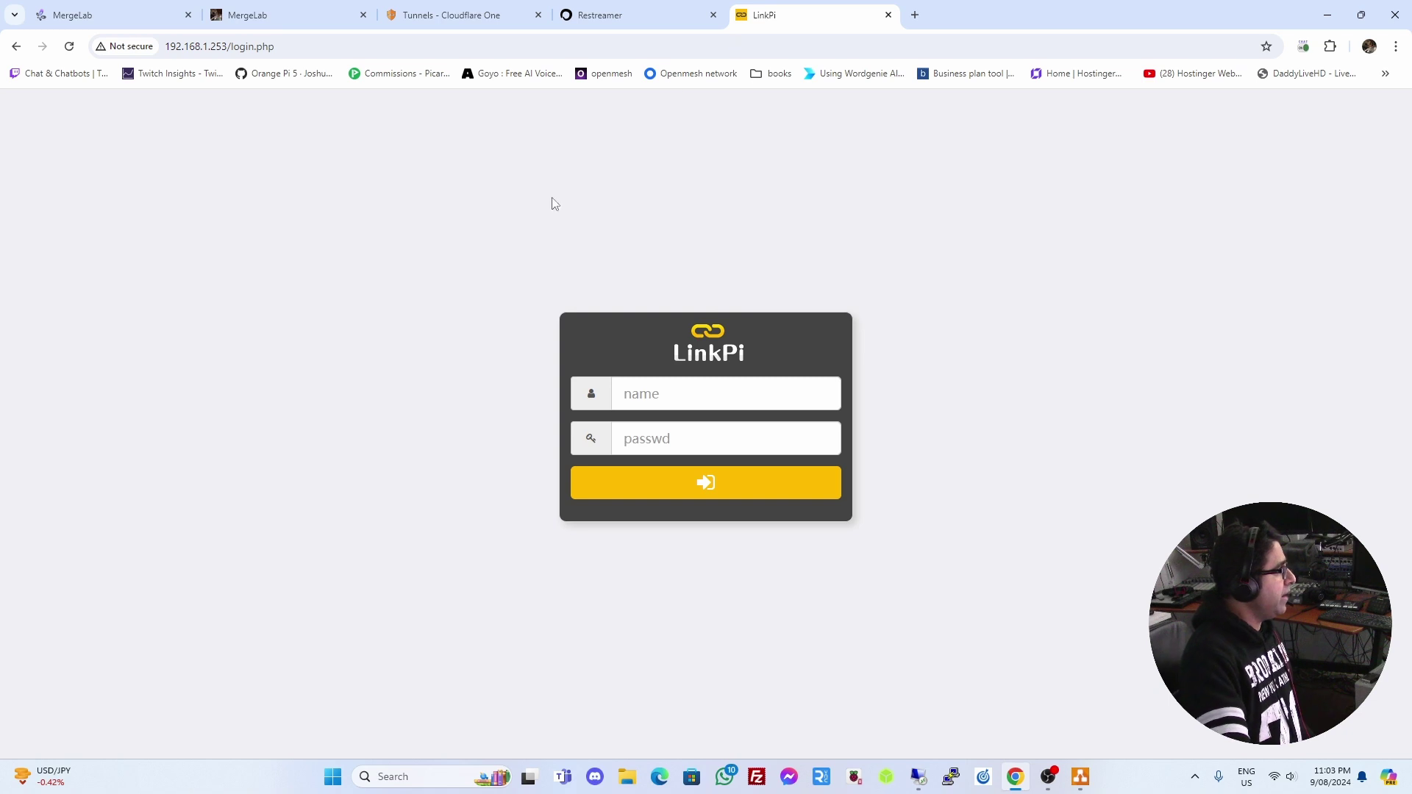
click(699, 395)
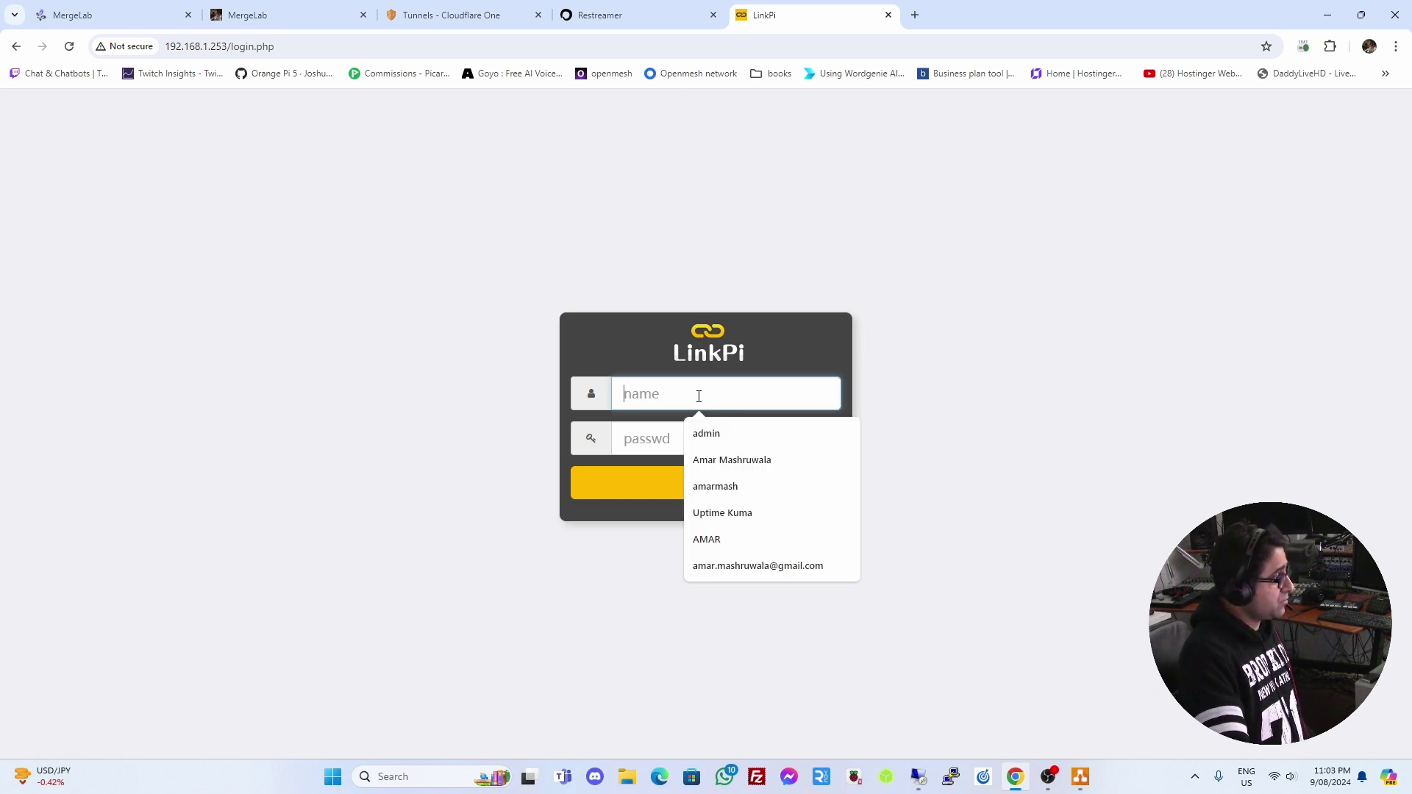
click(693, 431)
click(663, 433)
text(•)
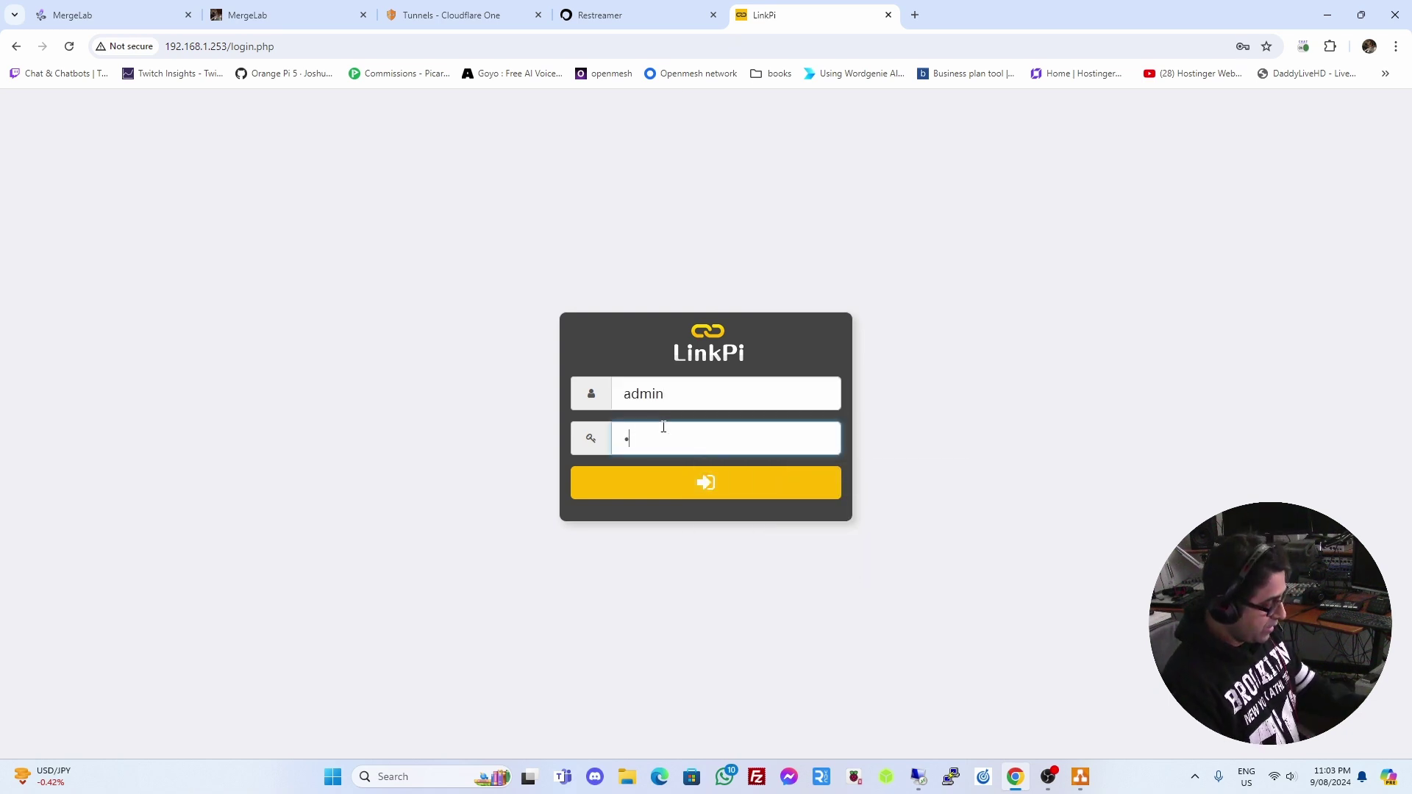
key(Return)
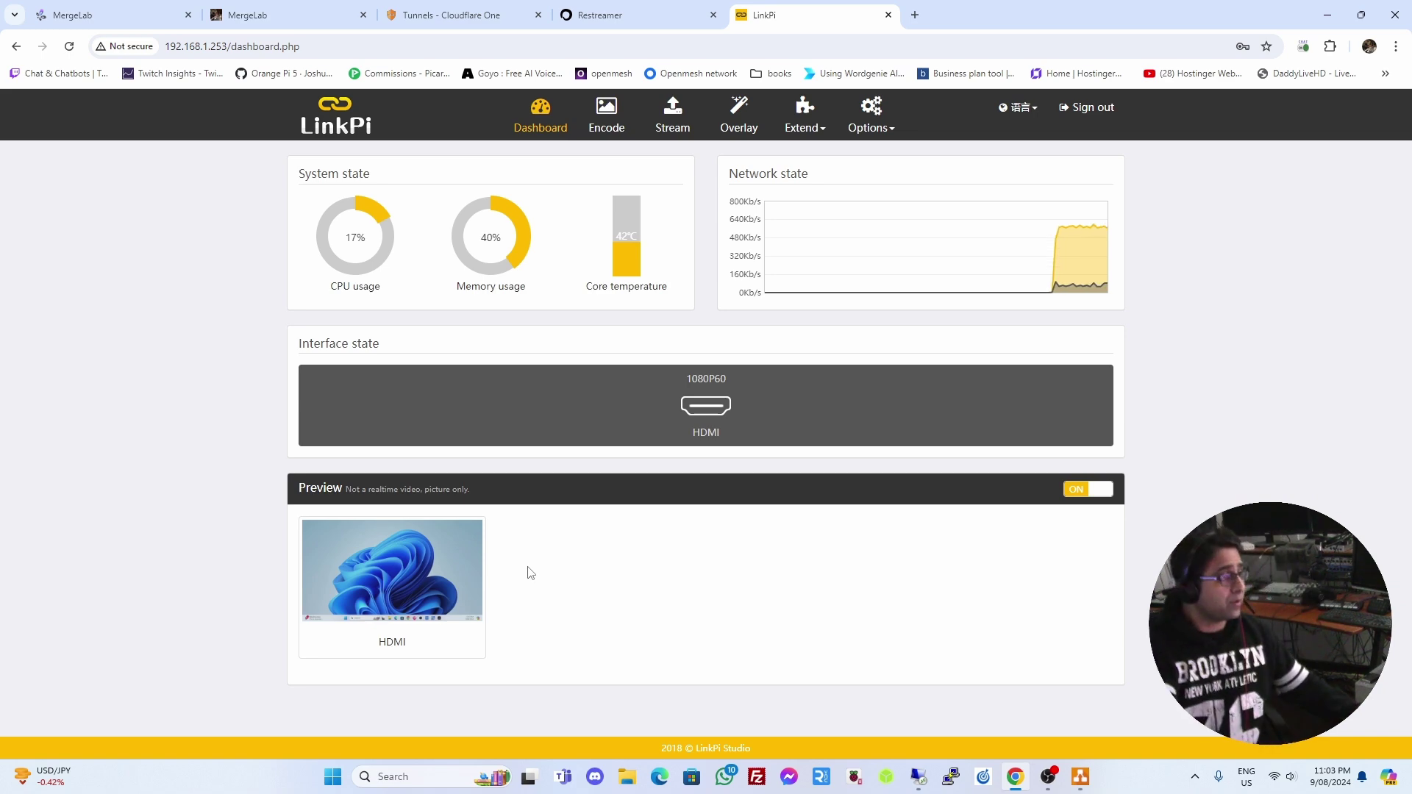
Examine the N100 Mini PC and its link to the LinkPi encoder in the draw.io system diagram, and minimize the diagram
click(1080, 777)
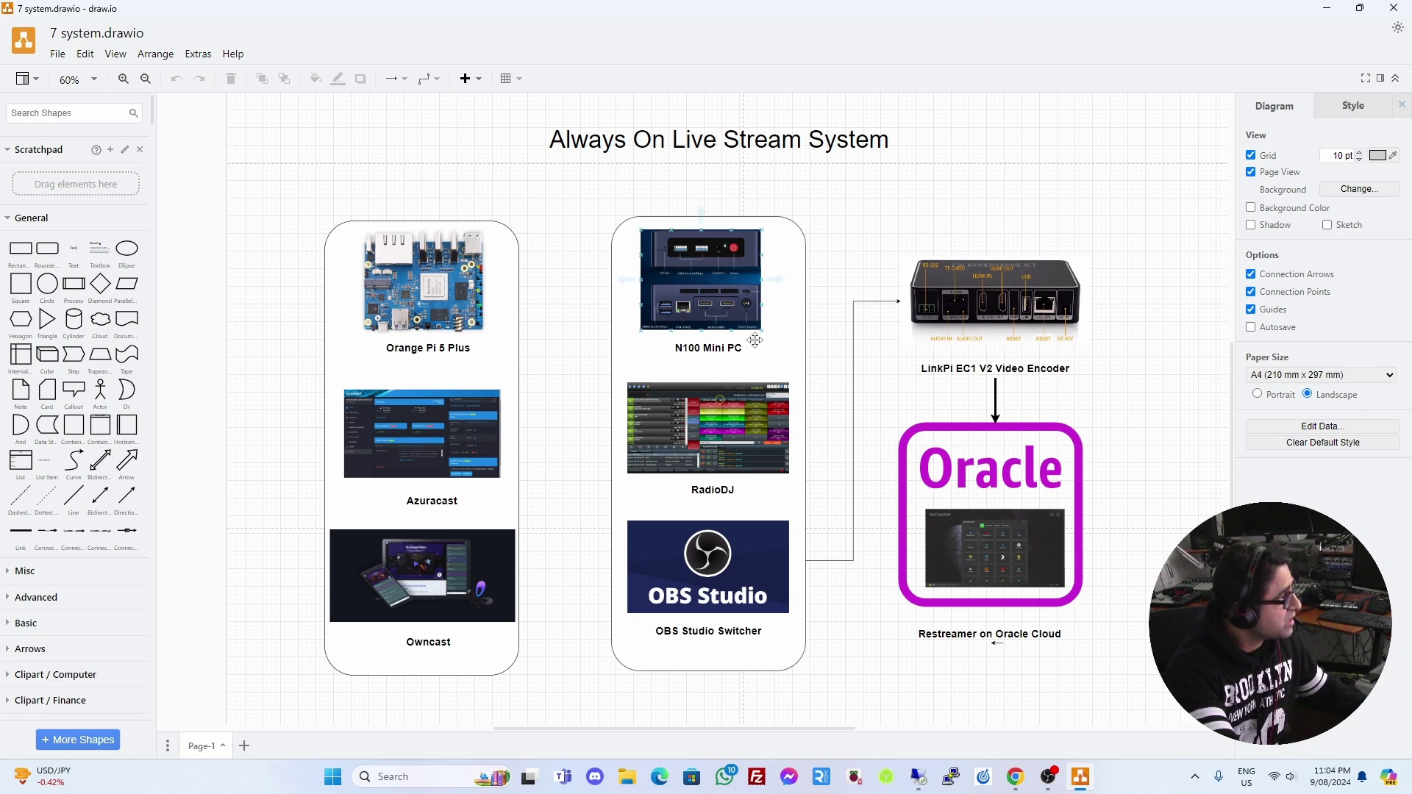
click(712, 316)
click(840, 380)
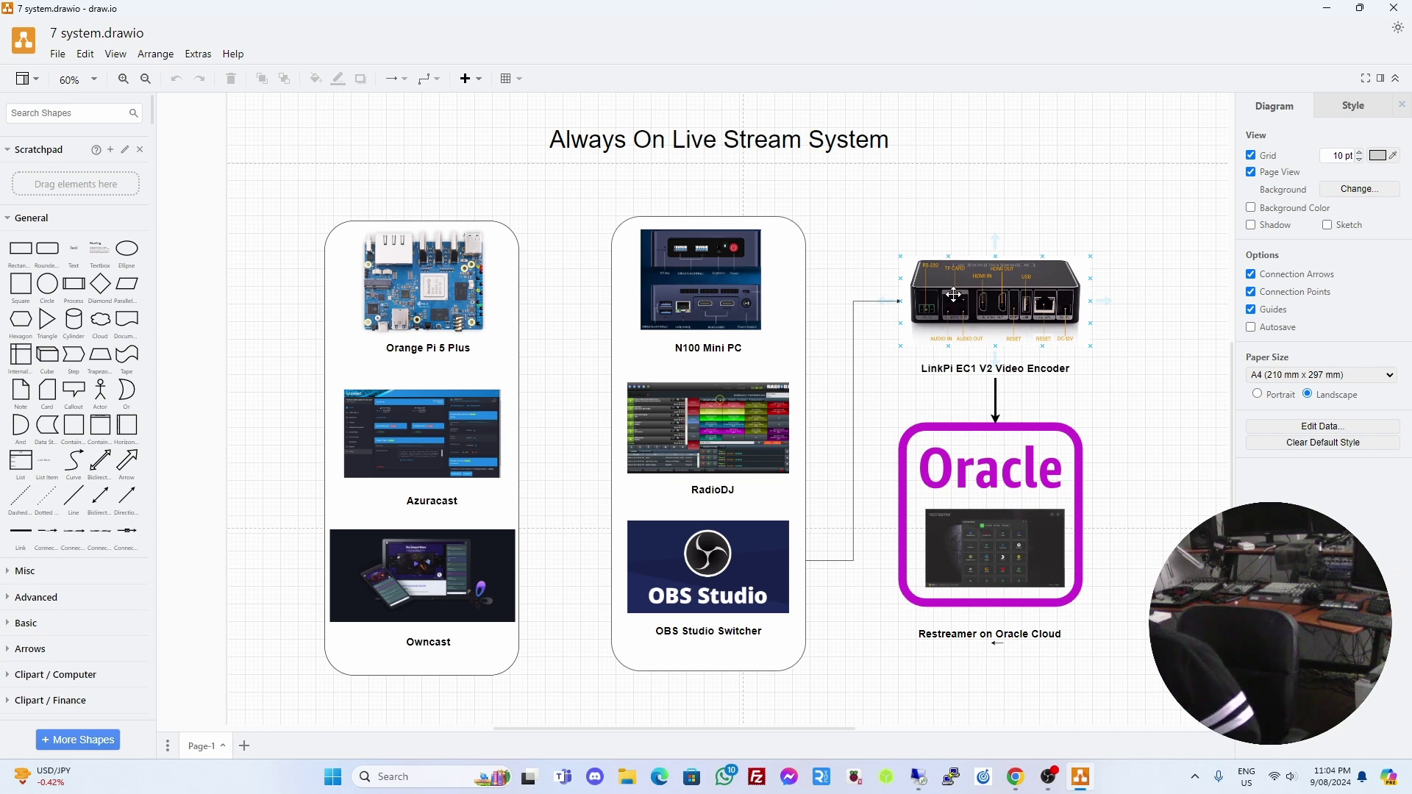
click(1327, 7)
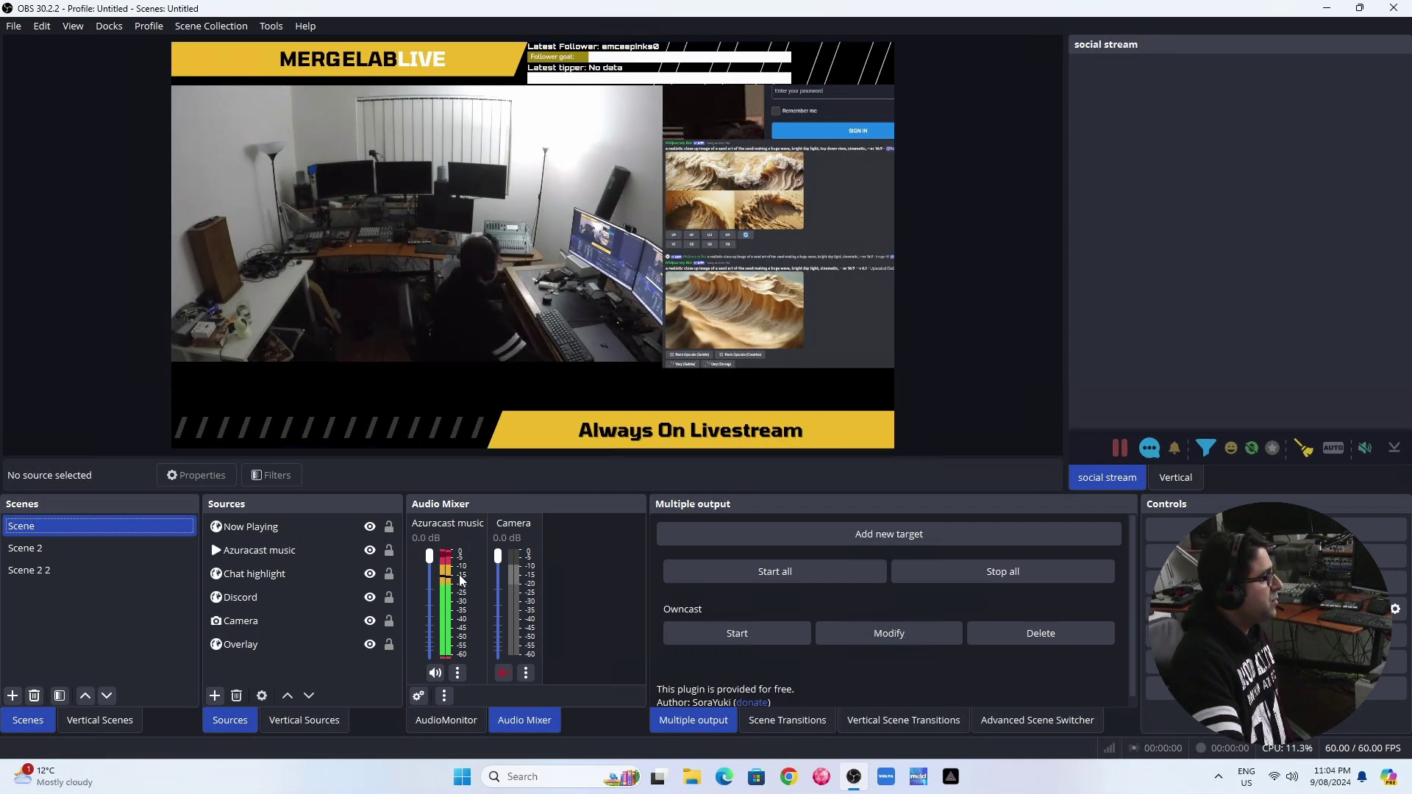
Select the Discord source in OBS, then disconnect the remote desktop session to 192.168.1.95
click(350, 593)
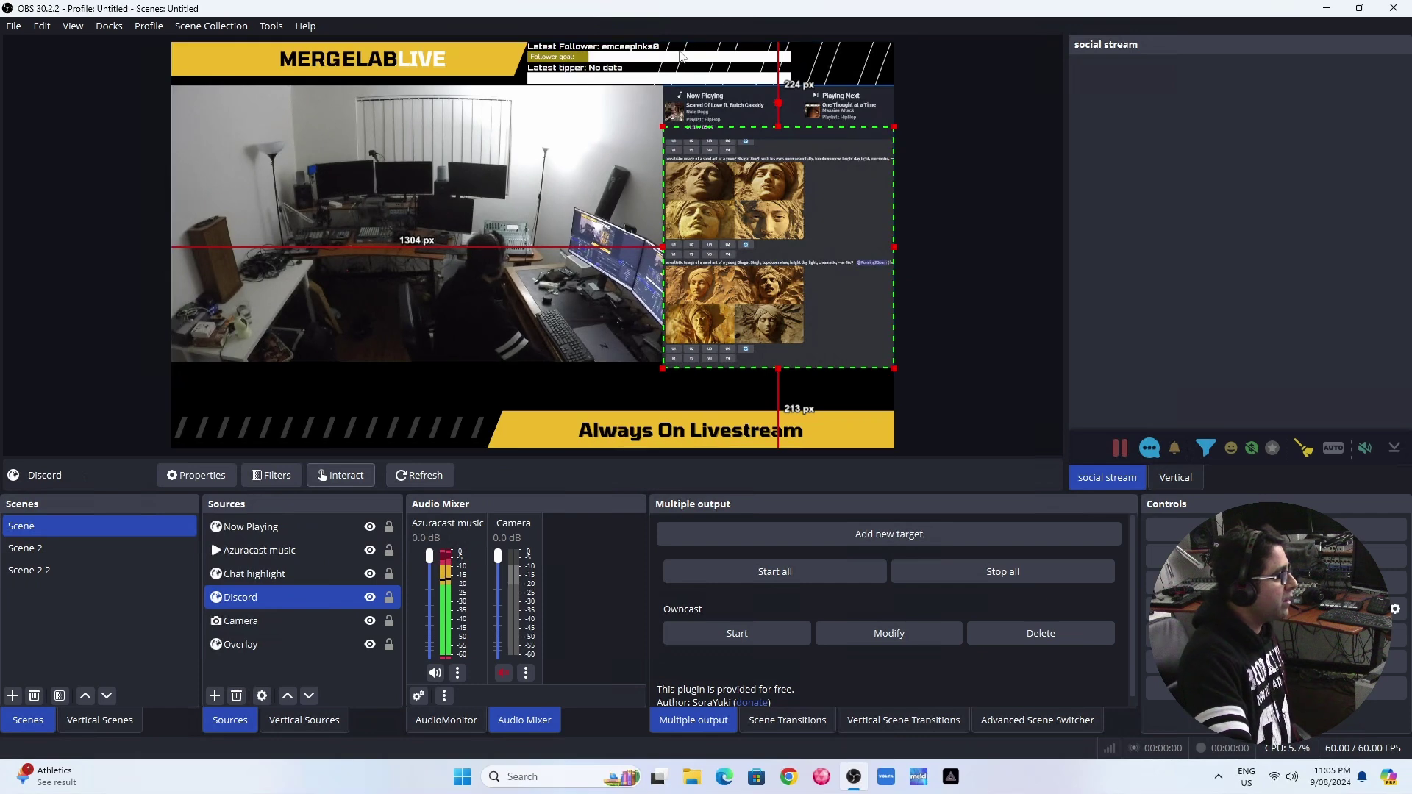
right_click(556, 182)
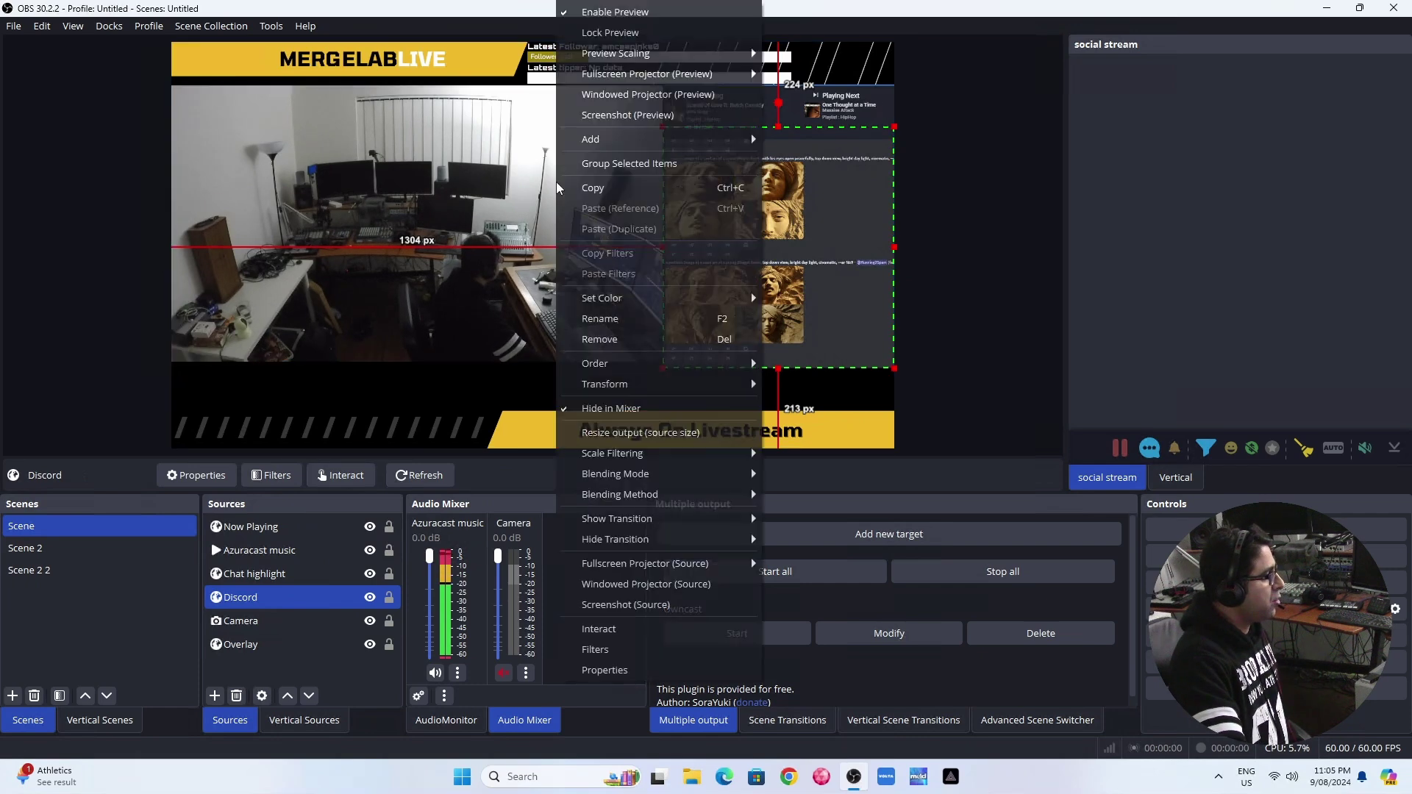
click(489, 6)
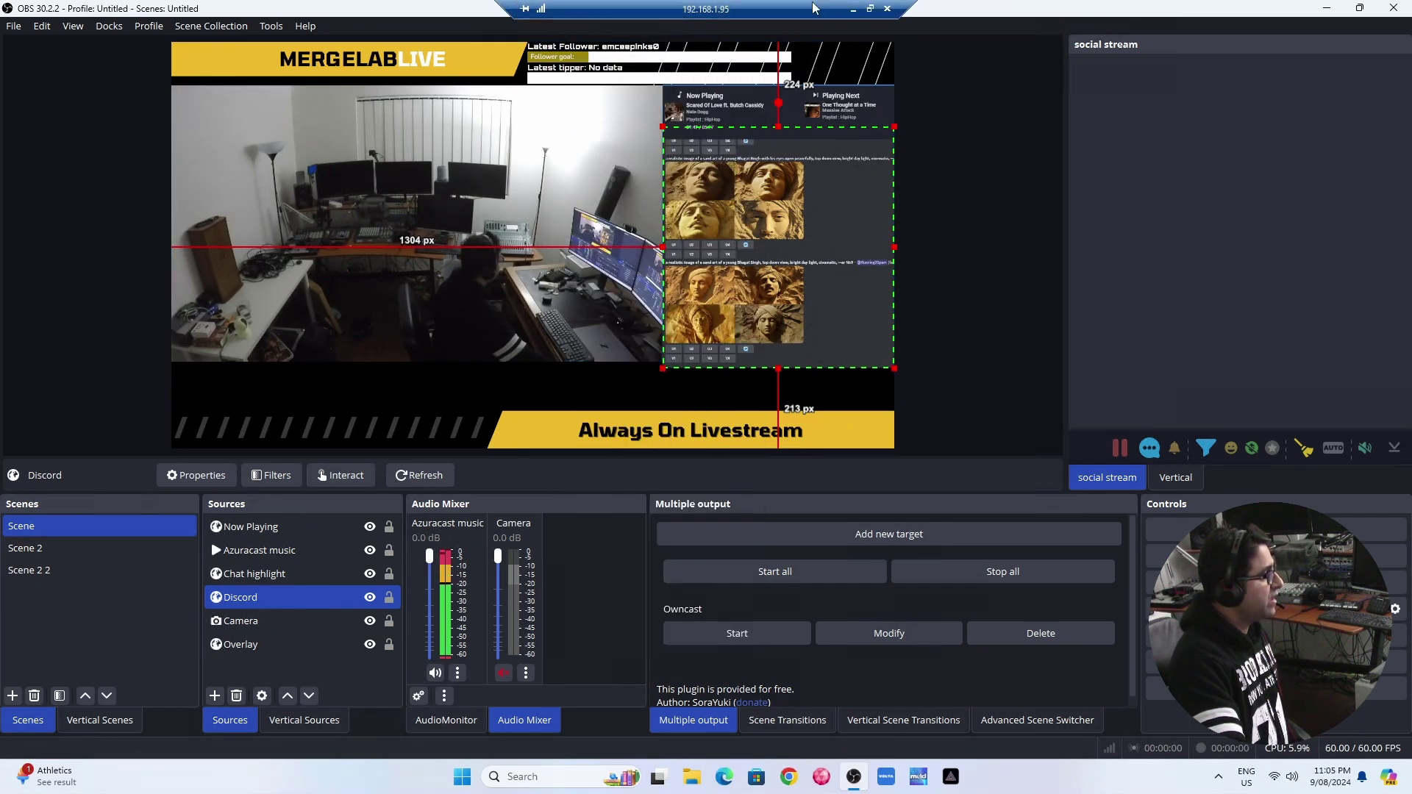
click(887, 10)
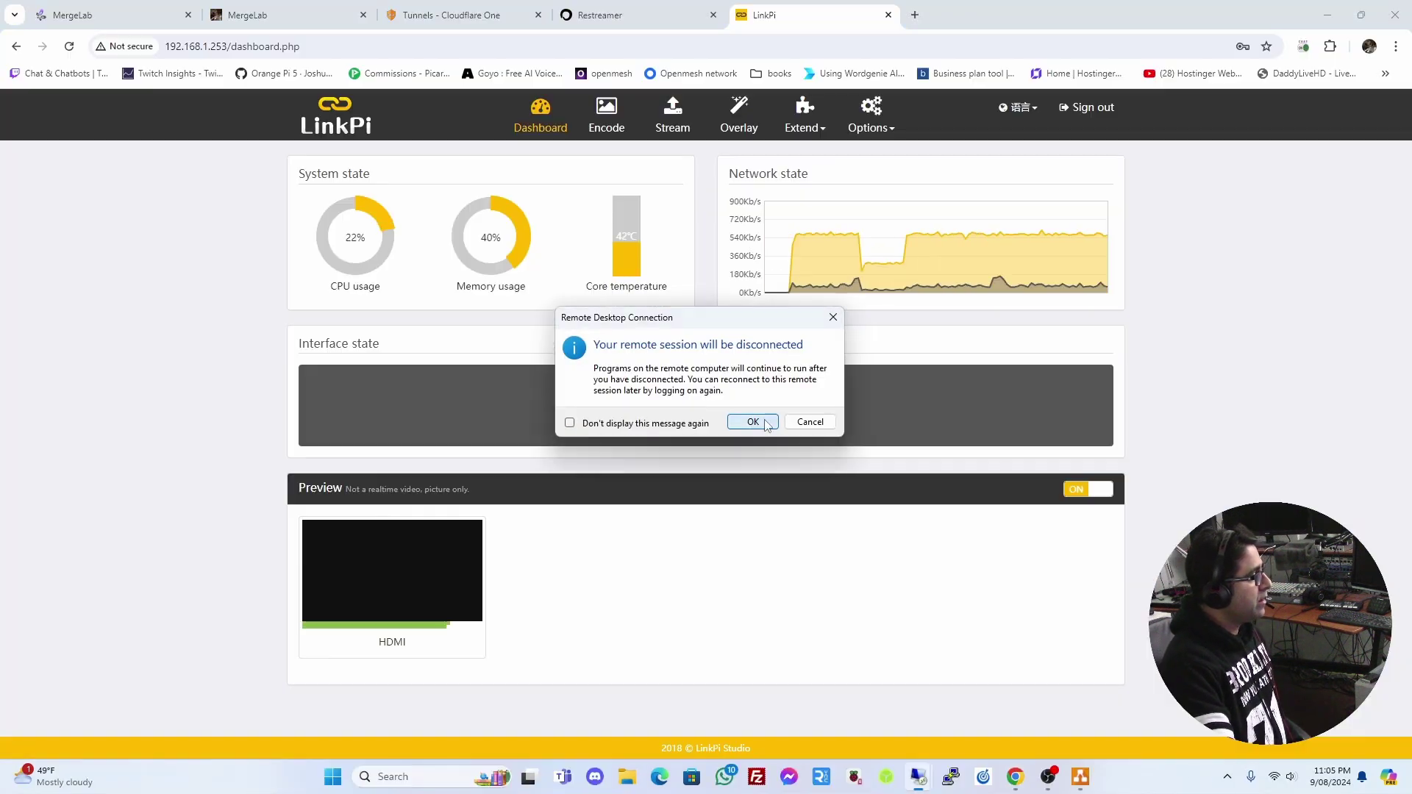
click(753, 422)
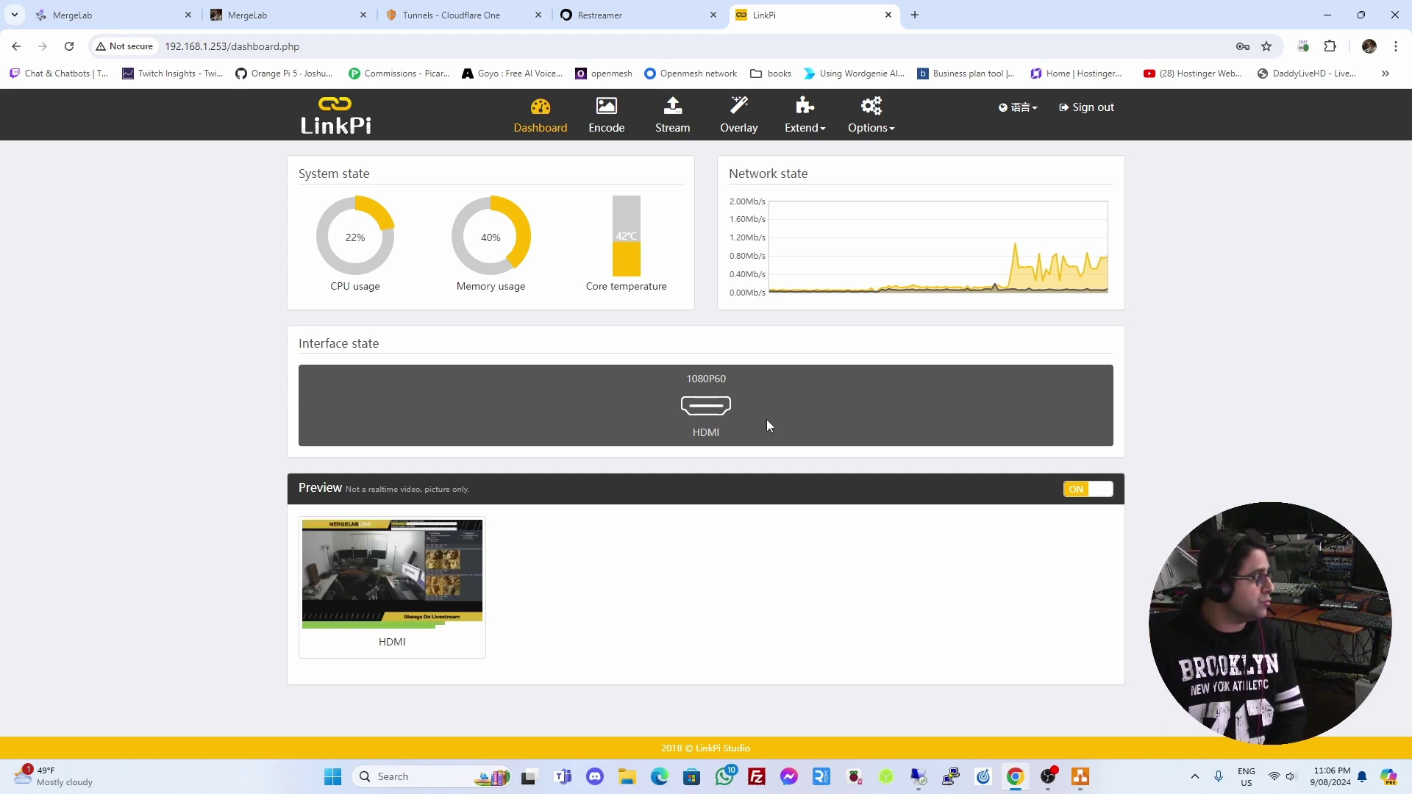
Check the live picture on the Owncast page and in Restreamer, including its Player publication, and bring up the AzuraCast station page
key(ctrl+1)
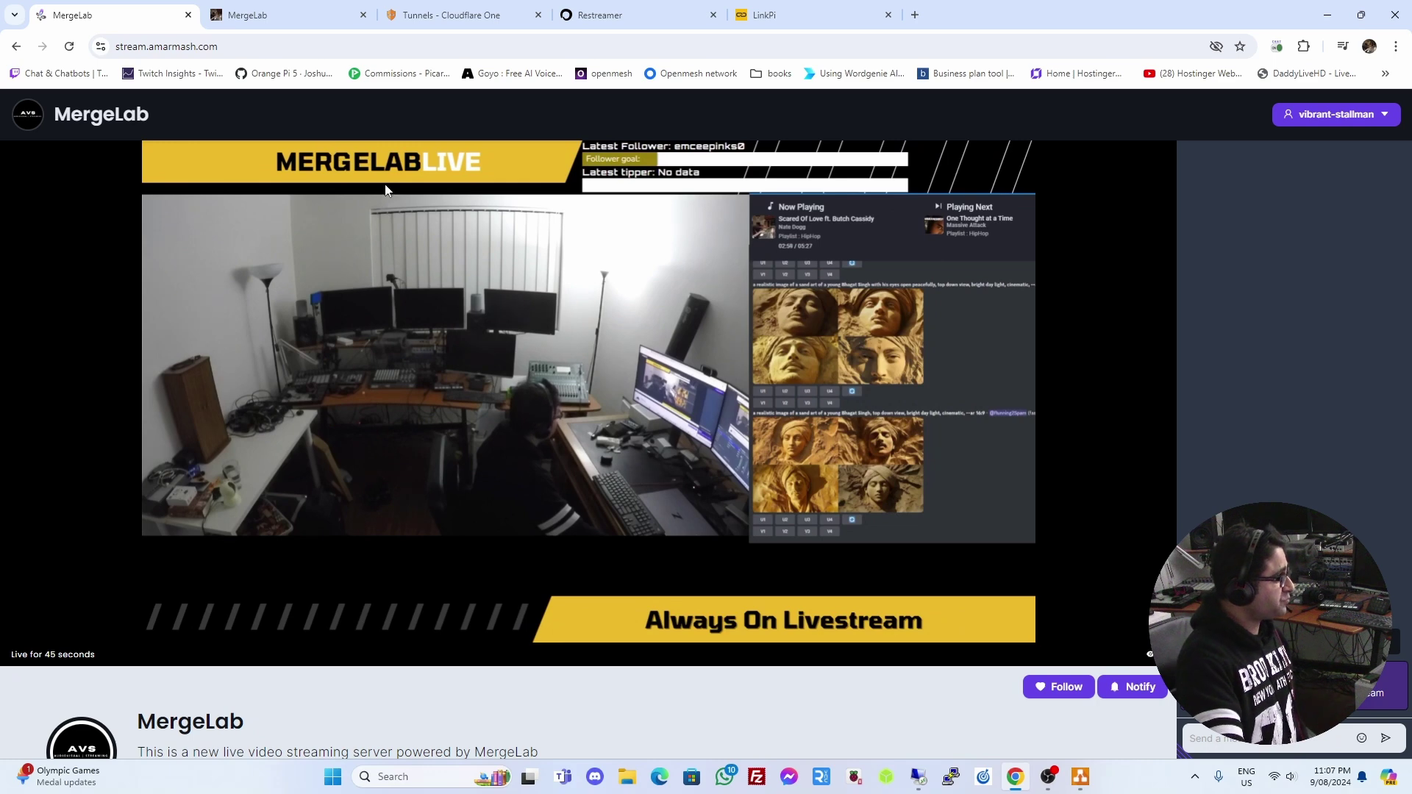
click(621, 16)
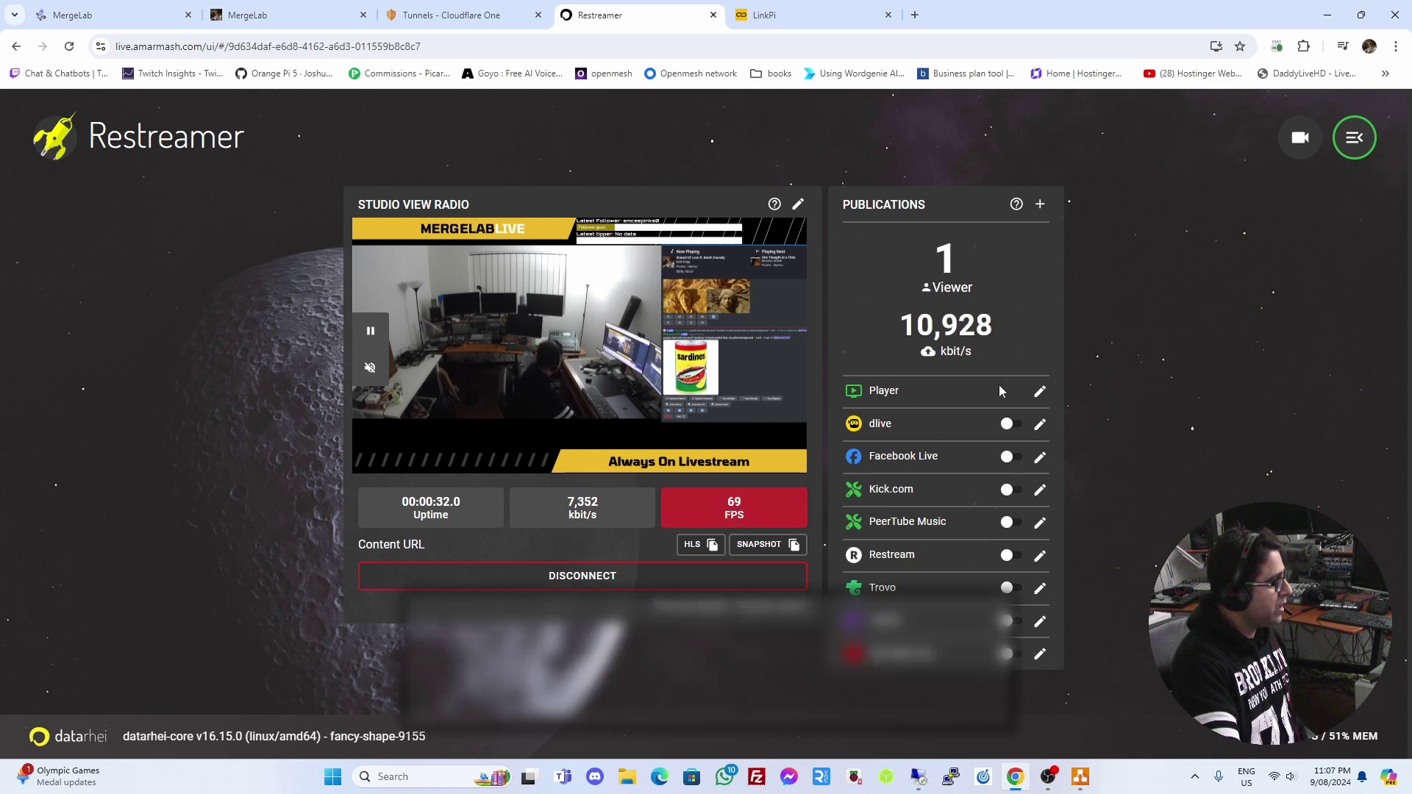
click(1039, 391)
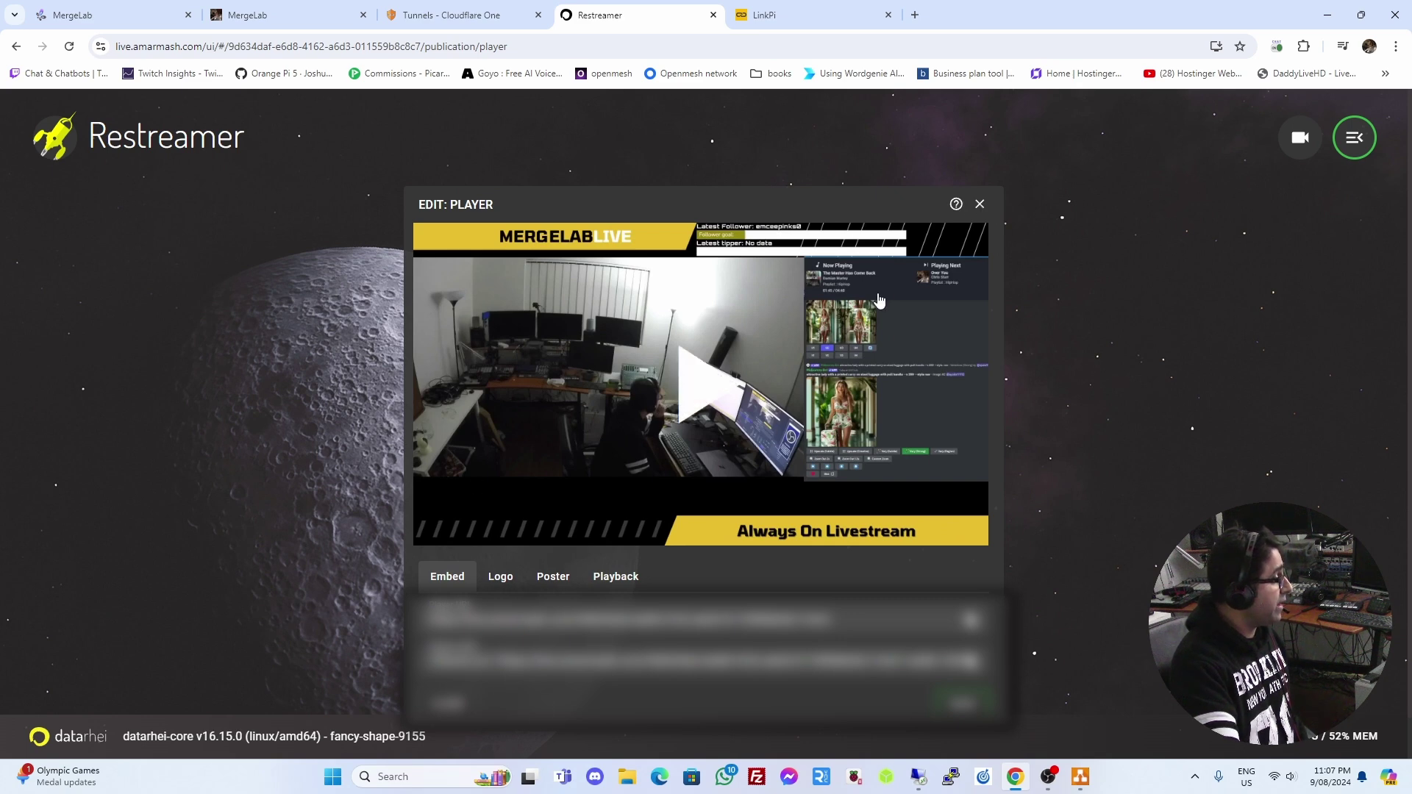
click(980, 205)
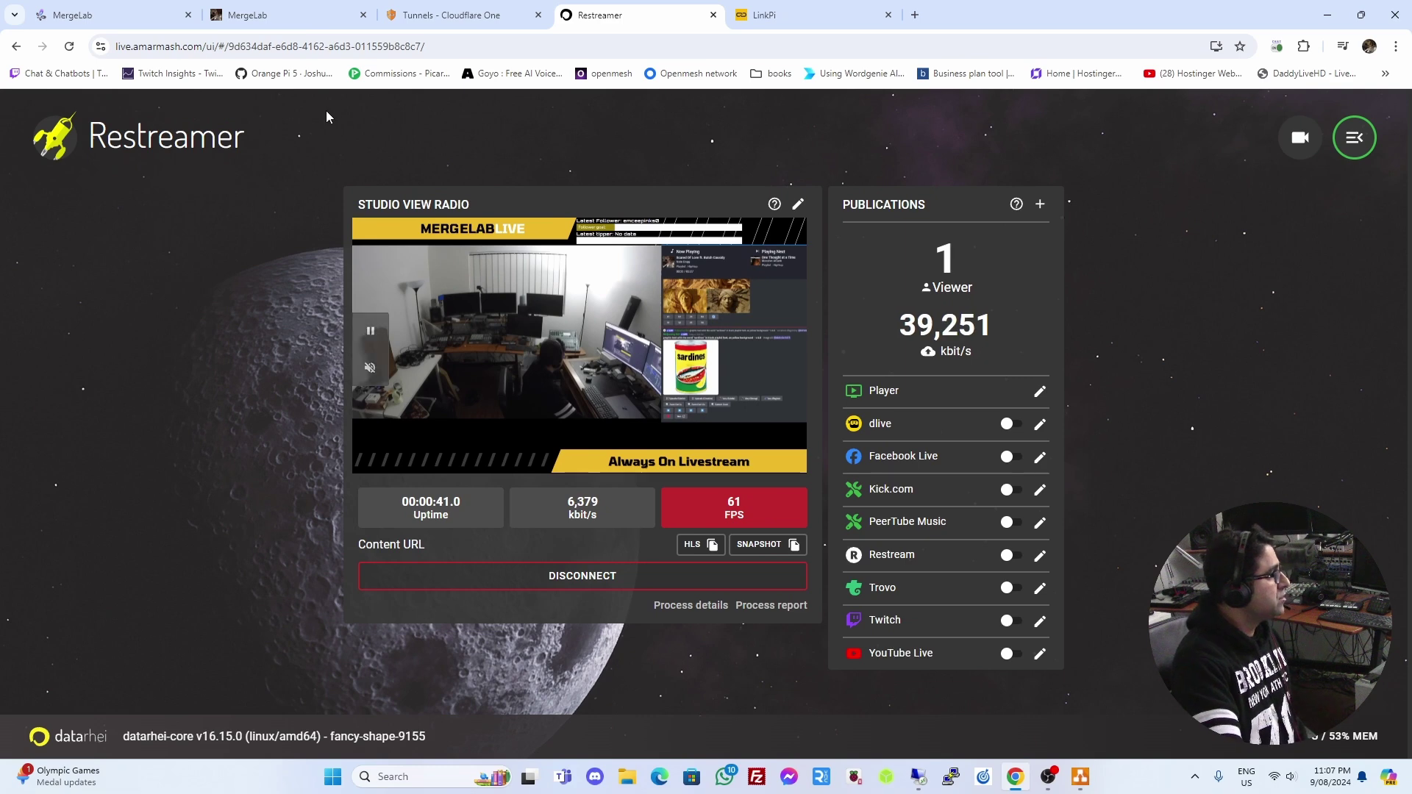
click(103, 15)
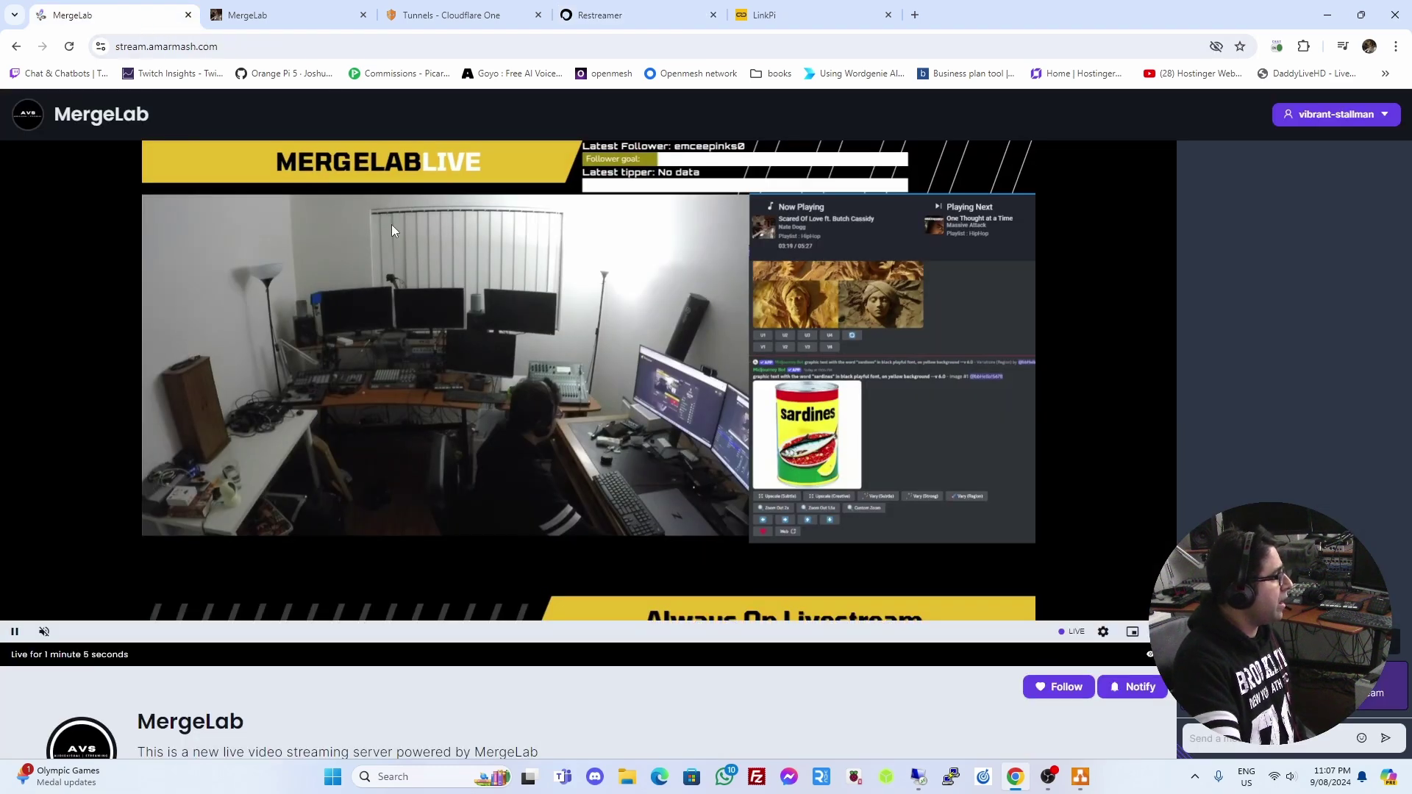
click(633, 14)
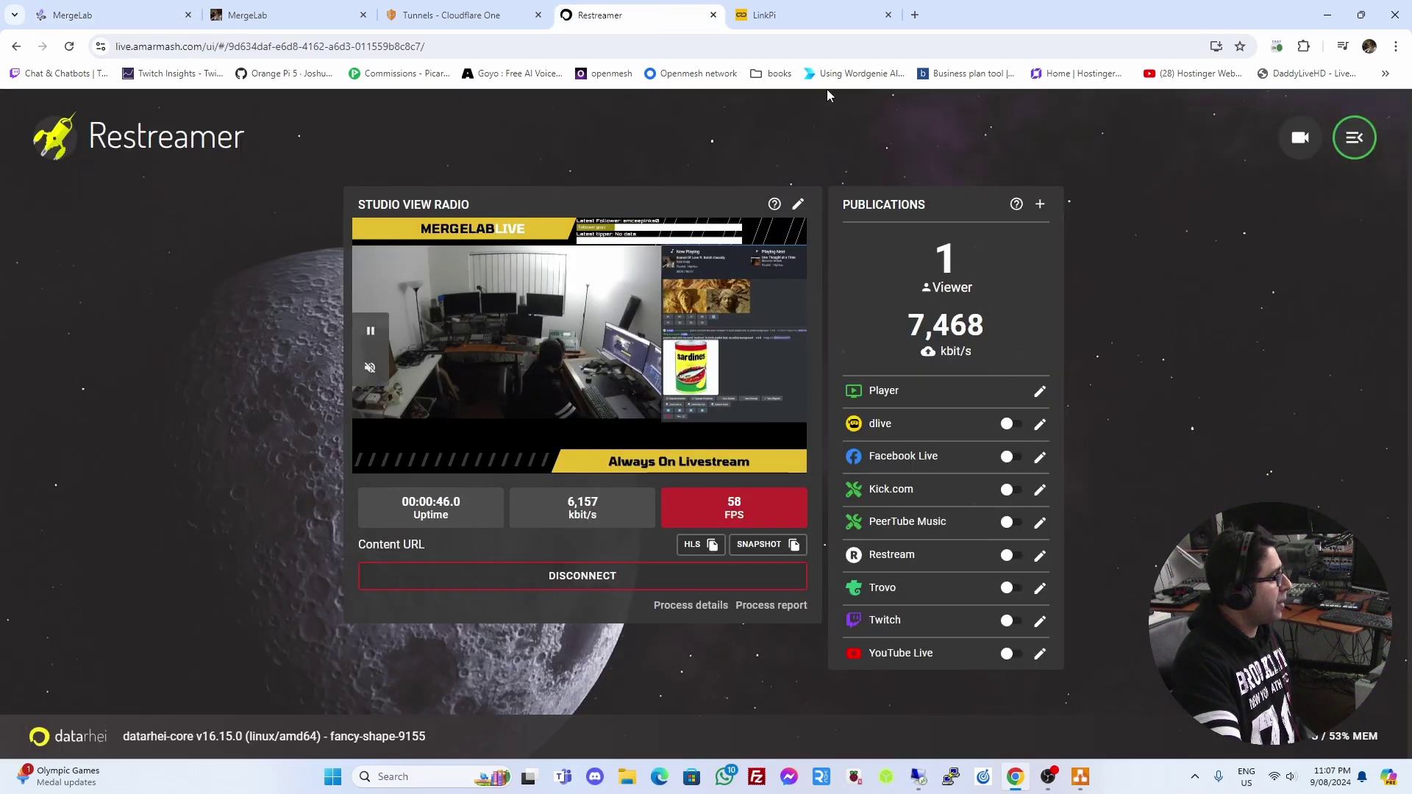
click(266, 17)
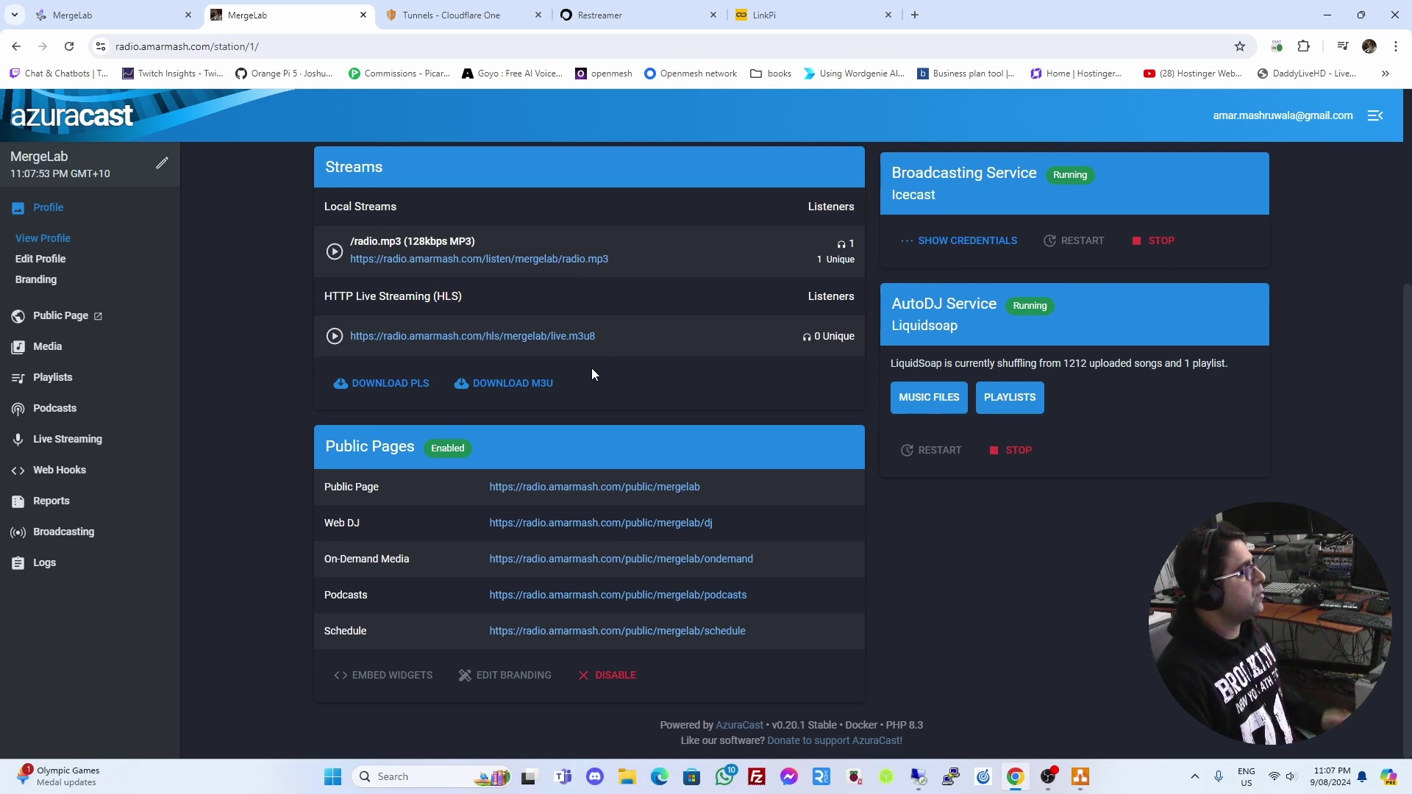
click(915, 15)
click(892, 45)
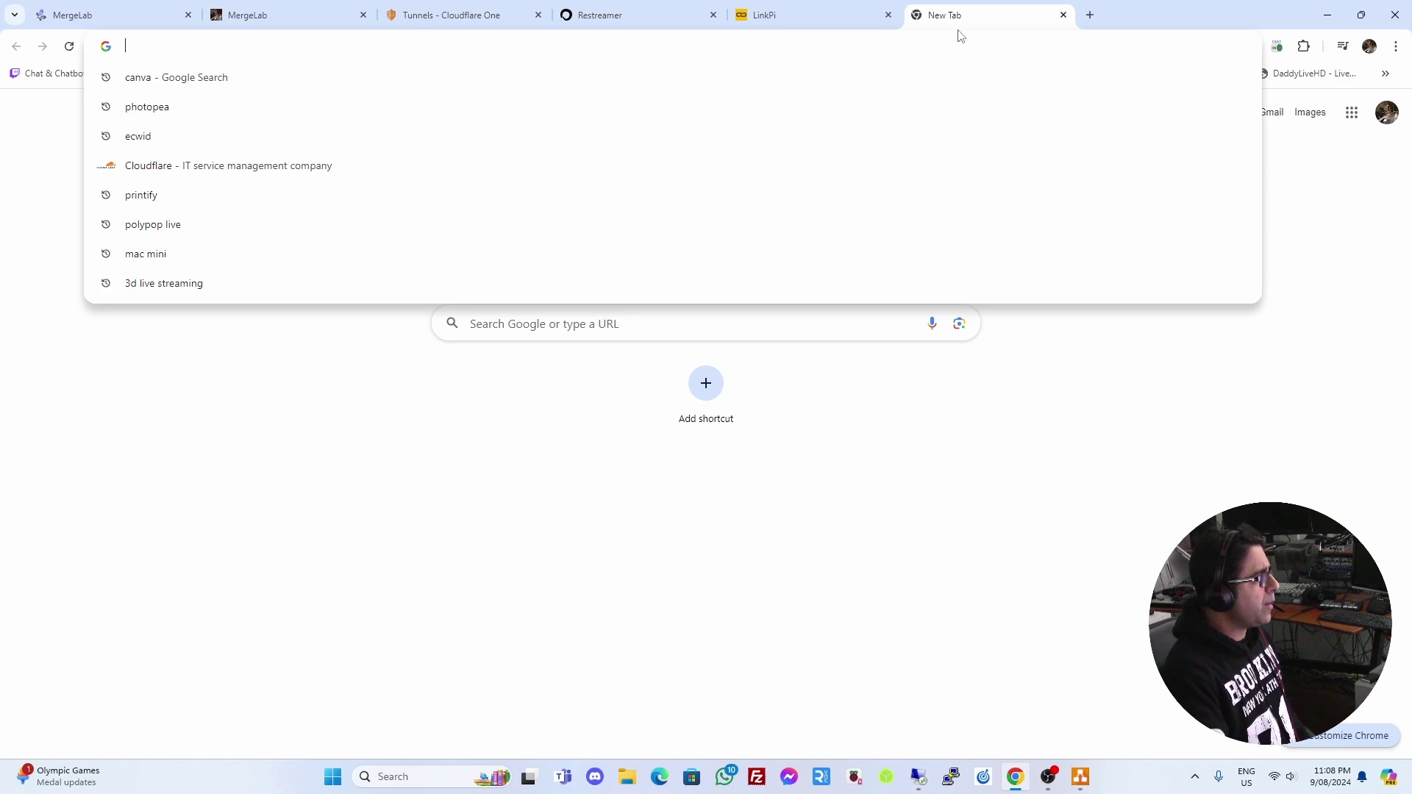
key(Escape)
key(ctrl+w)
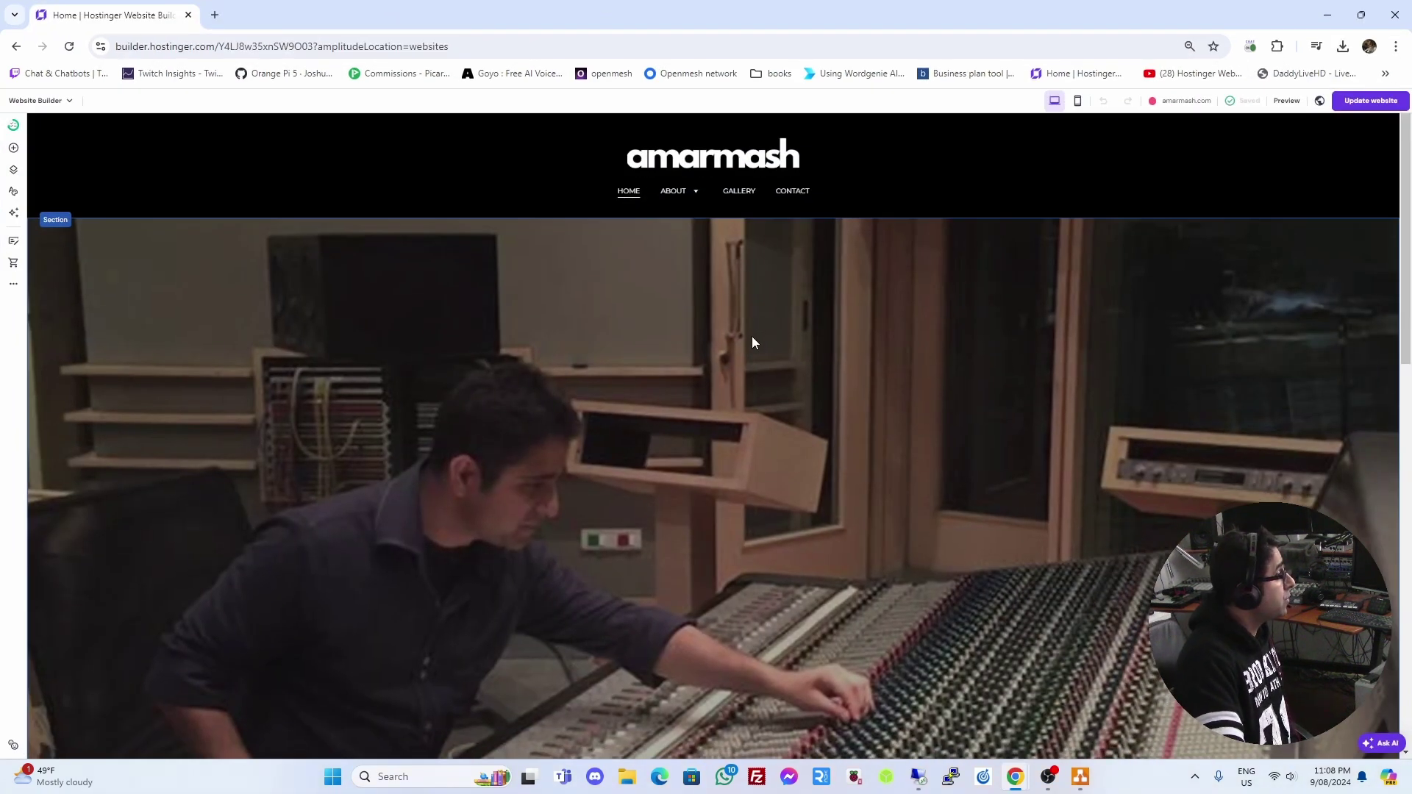
Examine the Always On Livestream and Listen on the Radio sections of the home page in the Hostinger builder, and minimize that window
scroll(752, 337, down, 8)
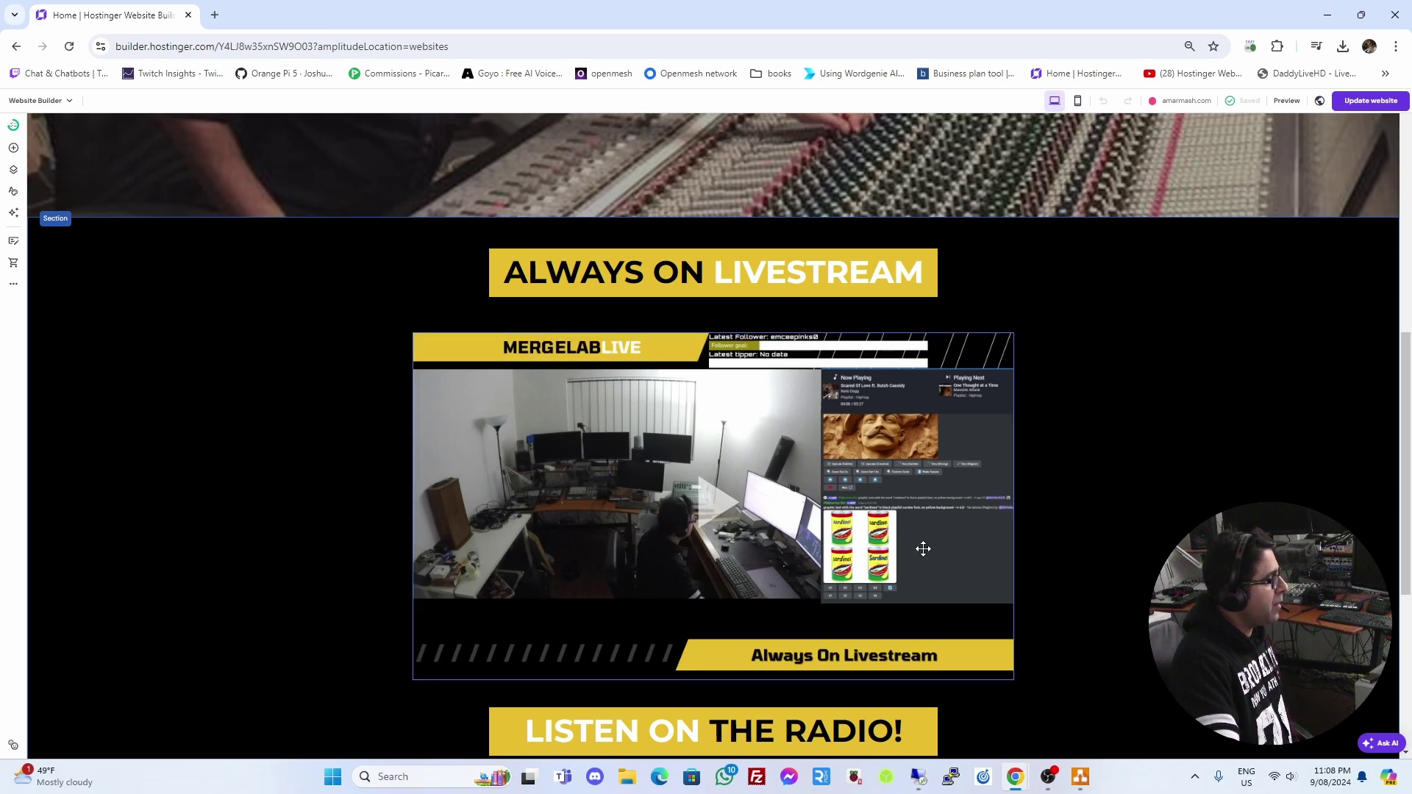
scroll(758, 477, down, 1)
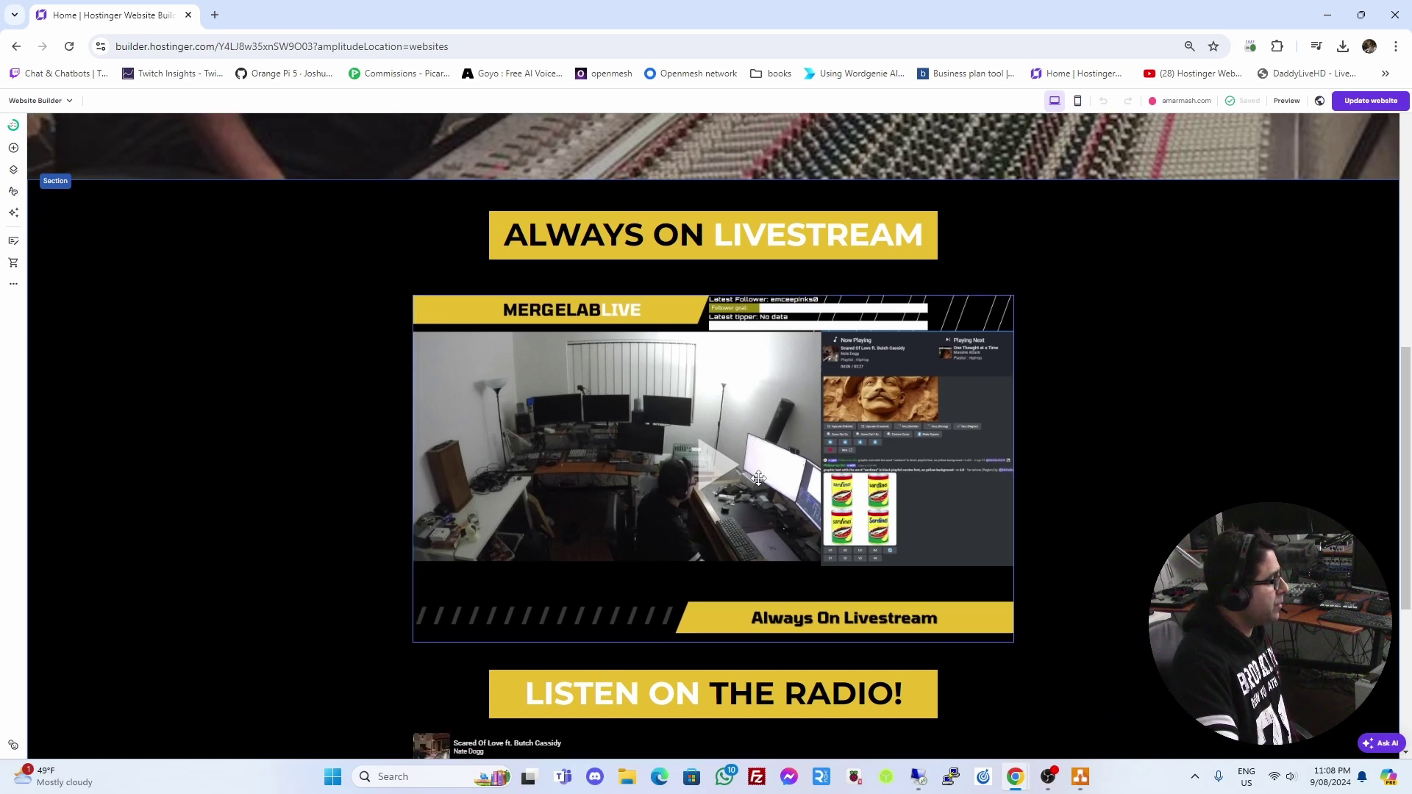
scroll(757, 476, down, 3)
scroll(757, 477, up, 3)
scroll(792, 417, down, 2)
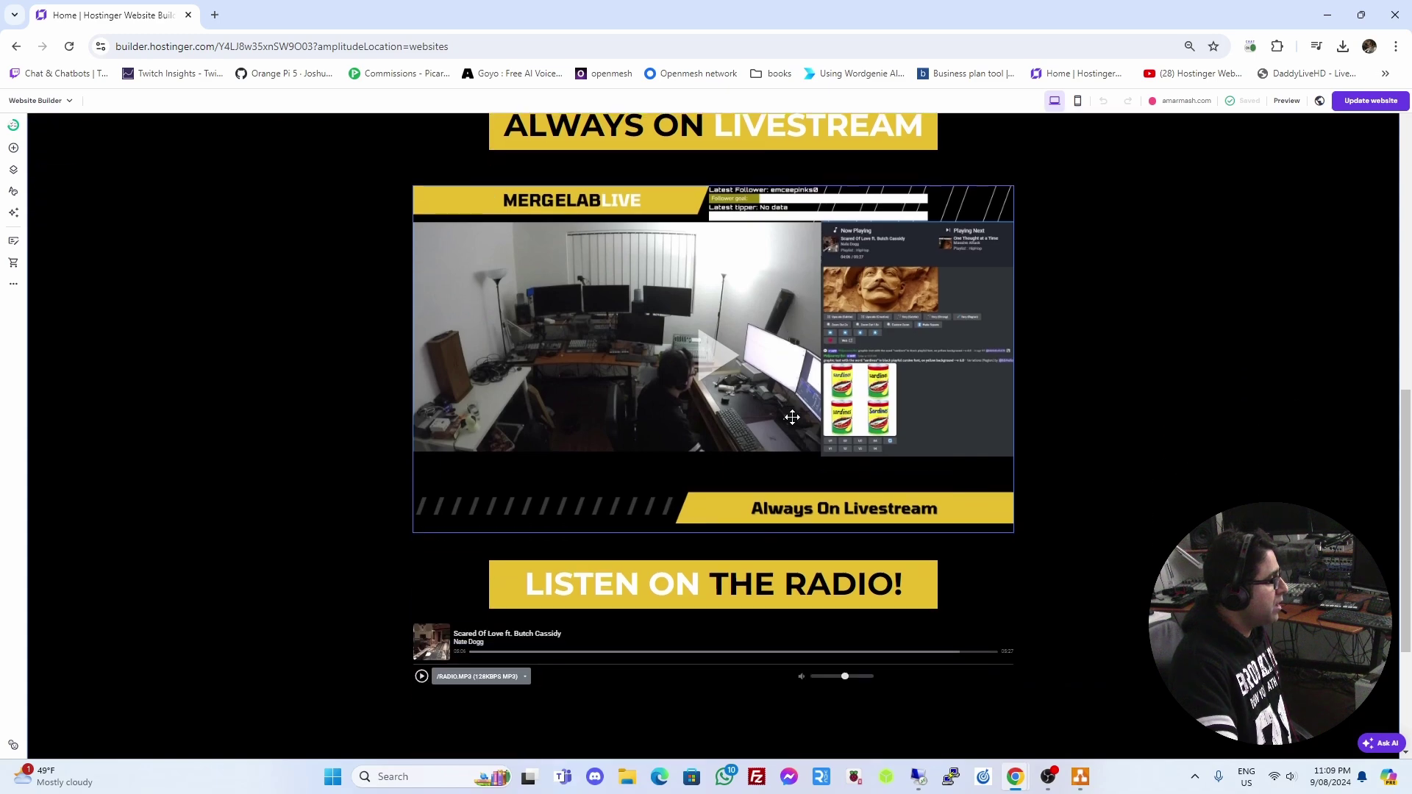
scroll(792, 417, down, 3)
scroll(792, 417, up, 4)
scroll(791, 416, down, 4)
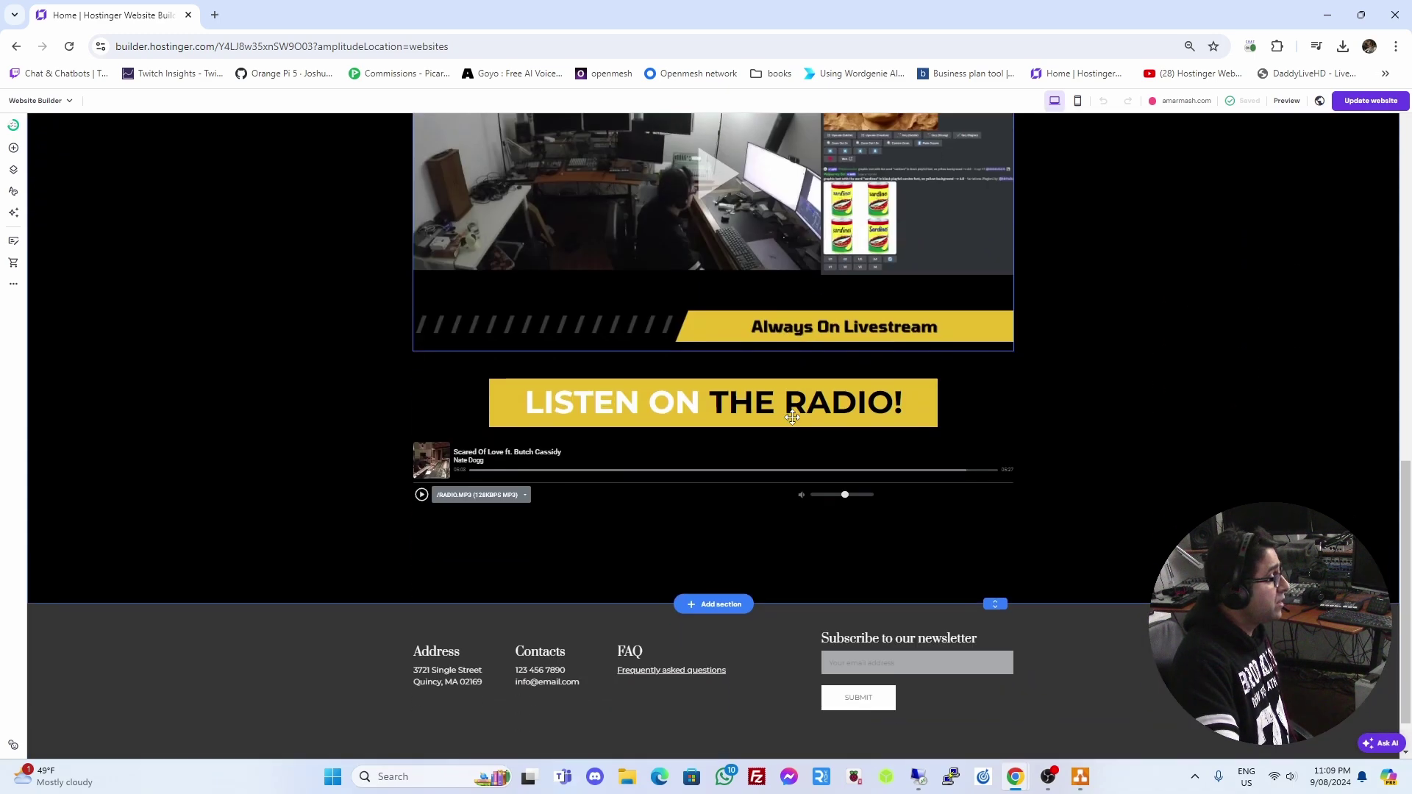
scroll(792, 417, down, 1)
scroll(792, 417, up, 3)
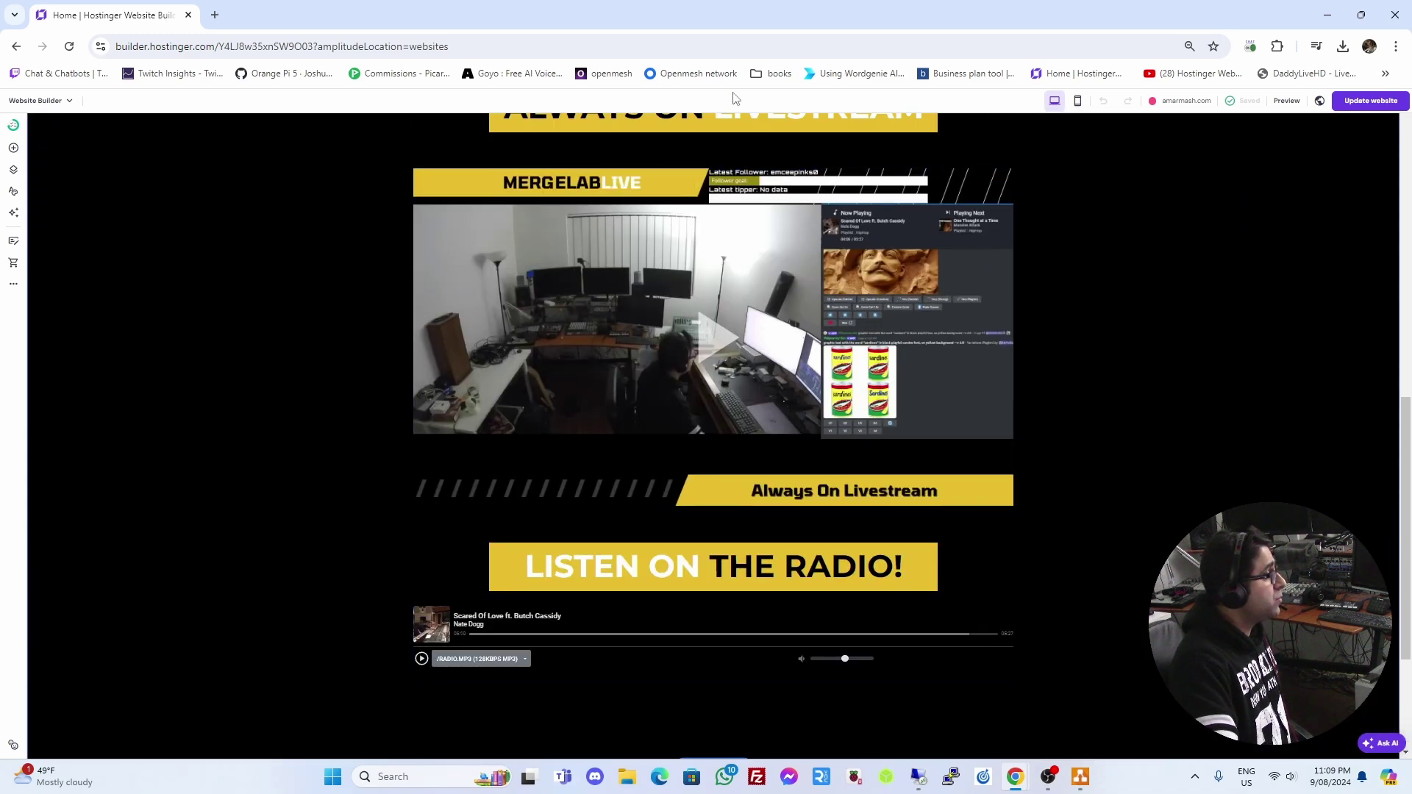
click(1336, 20)
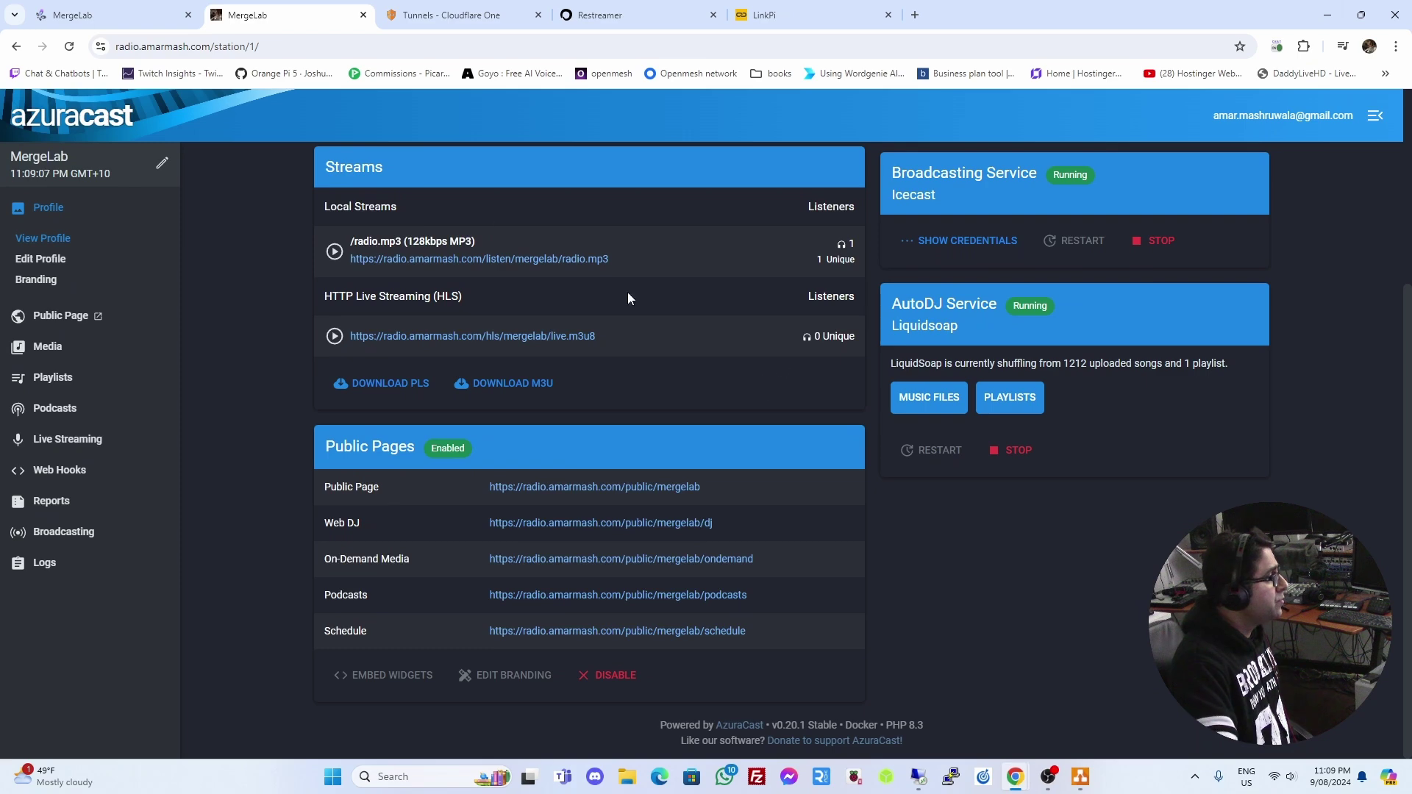
Copy the embed code from the Player publication in Restreamer and switch to the Hostinger website builder's livestream section
click(616, 18)
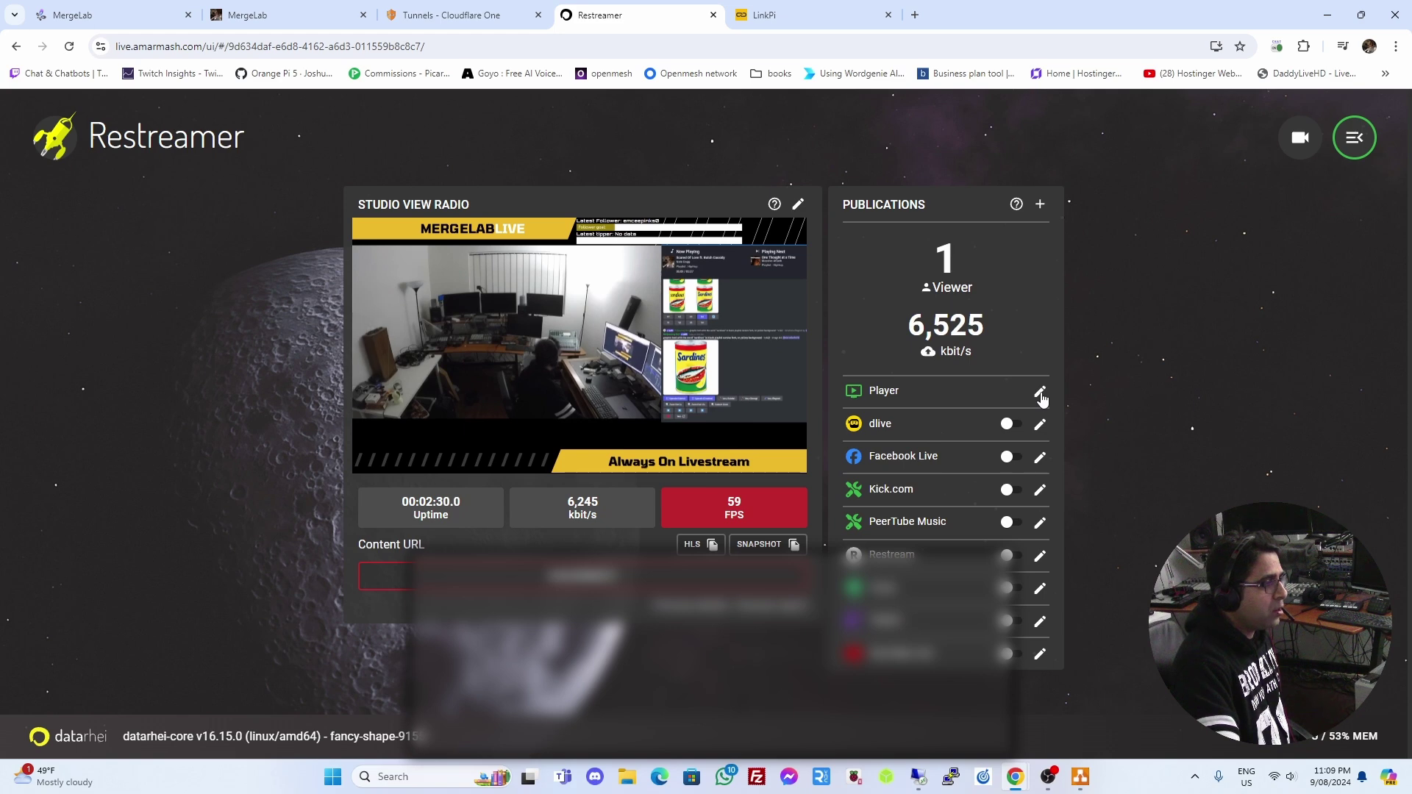
click(1040, 392)
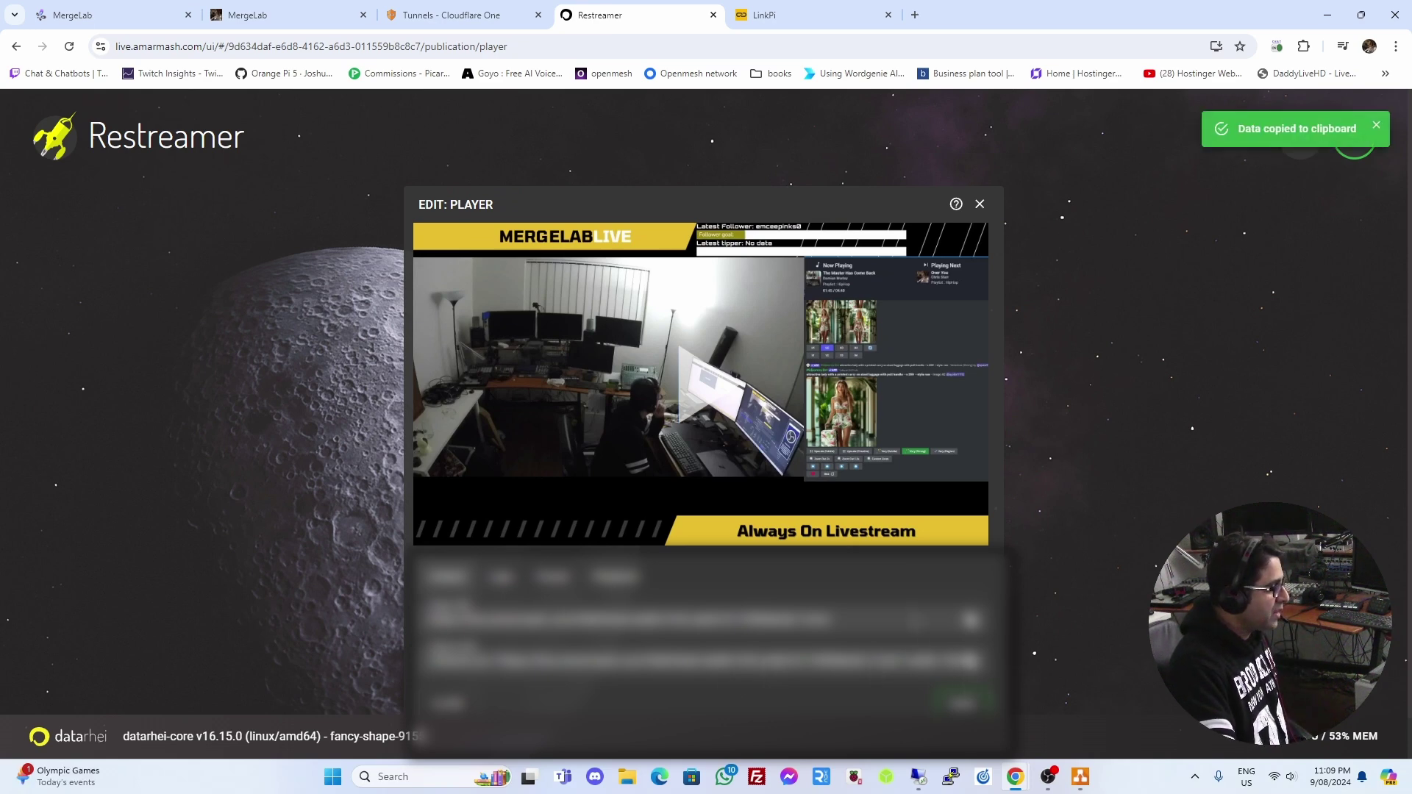
click(1029, 780)
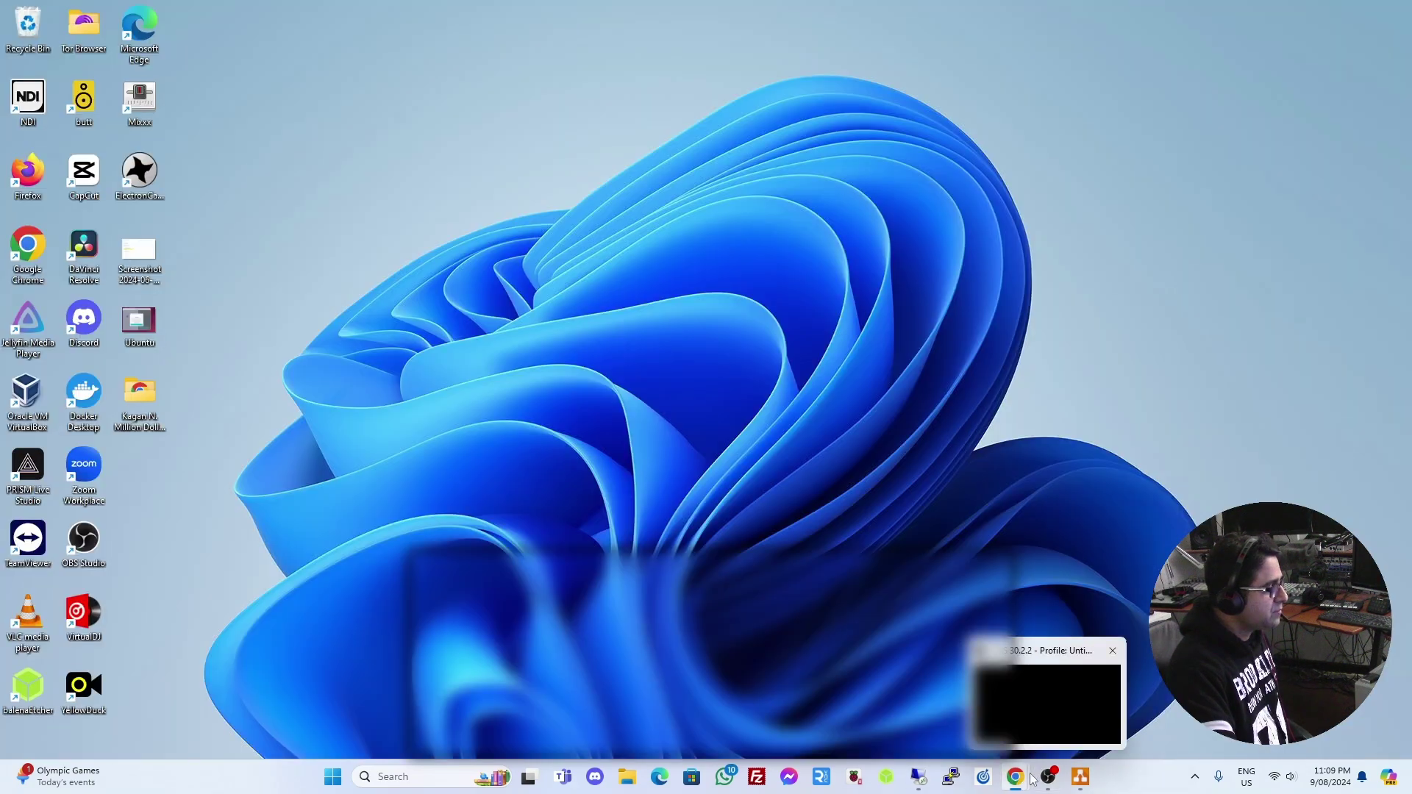
click(1147, 709)
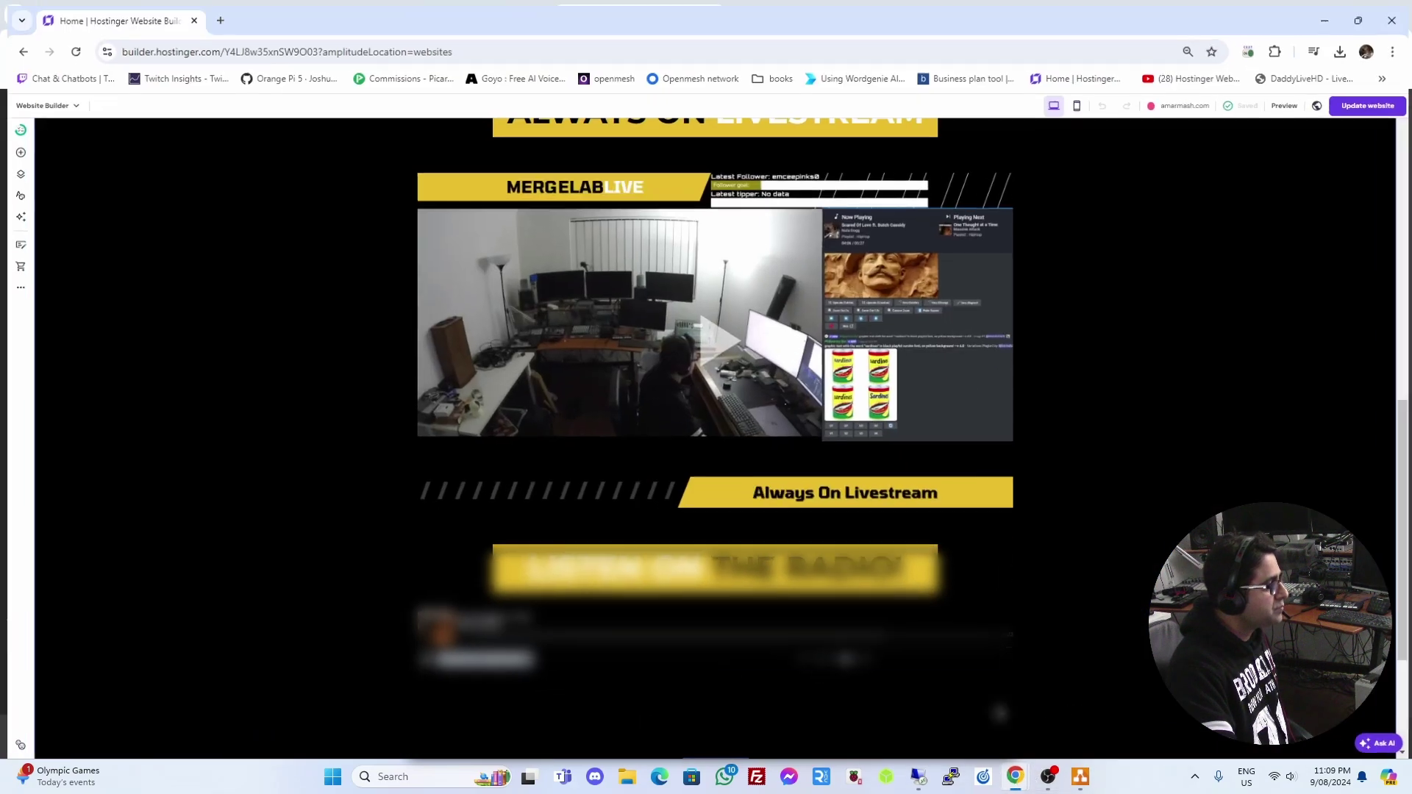
scroll(794, 552, down, 3)
scroll(805, 584, up, 3)
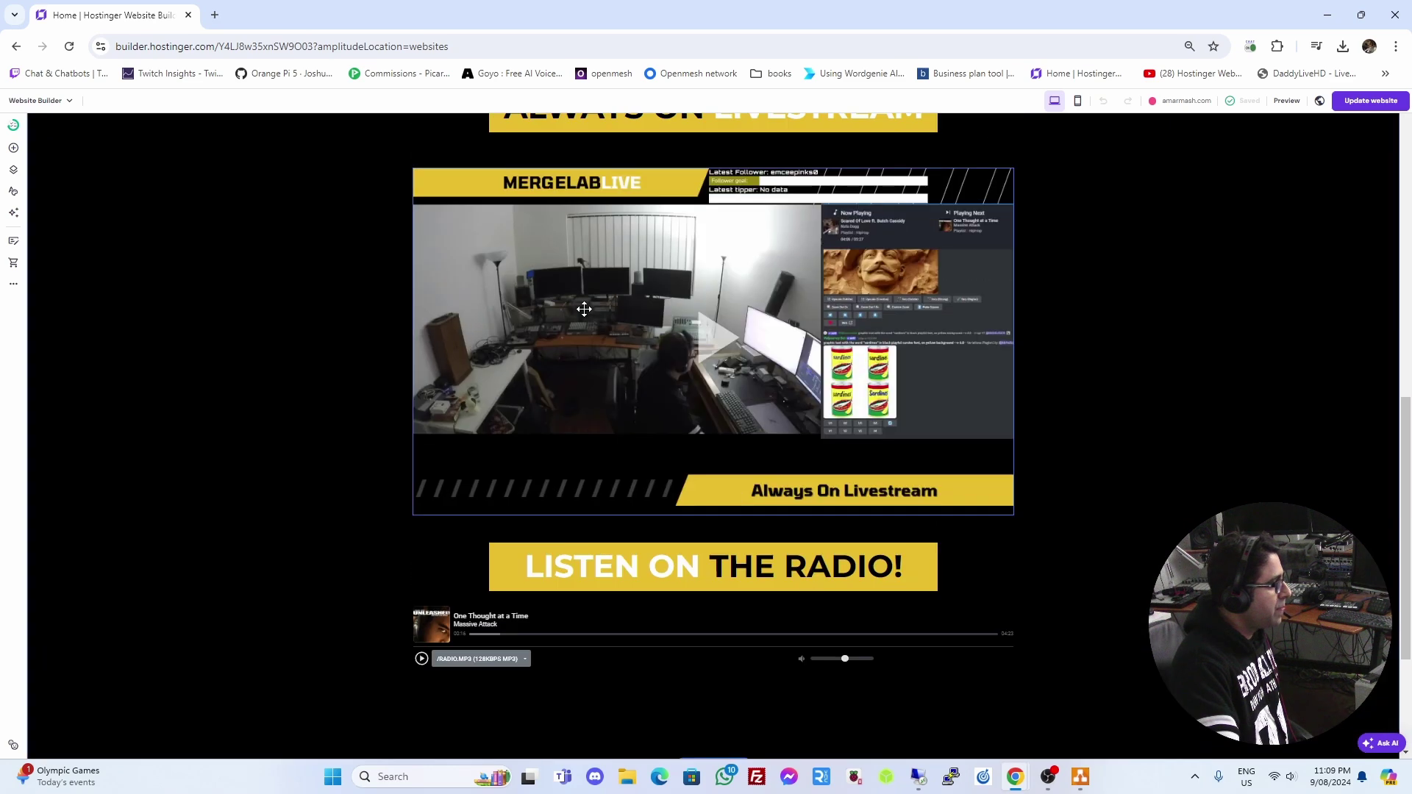
Try to paste the Restreamer player code into the embed code of the Always On Livestream element, and dismiss the code editor
click(584, 309)
scroll(584, 309, up, 2)
click(441, 299)
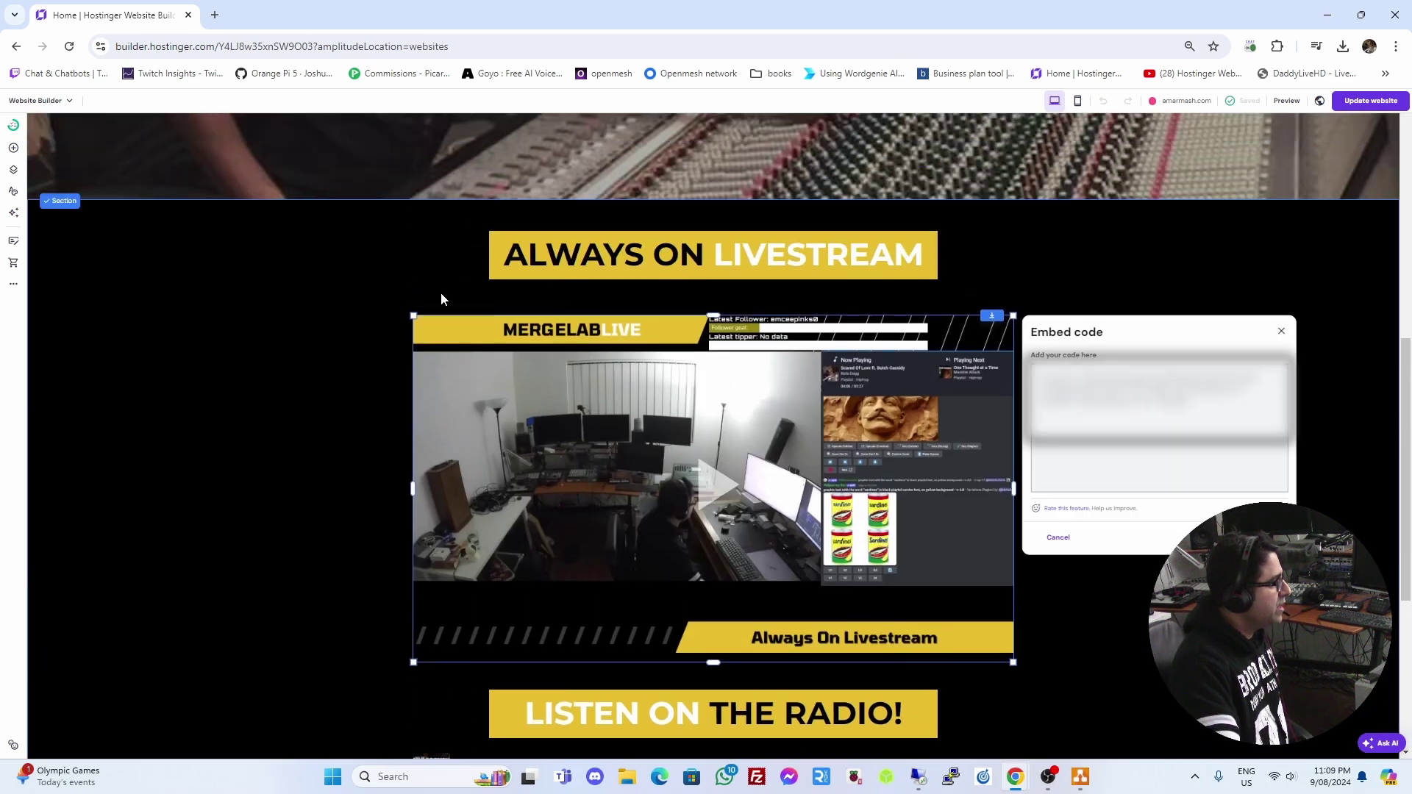
click(1121, 440)
key(ctrl+v)
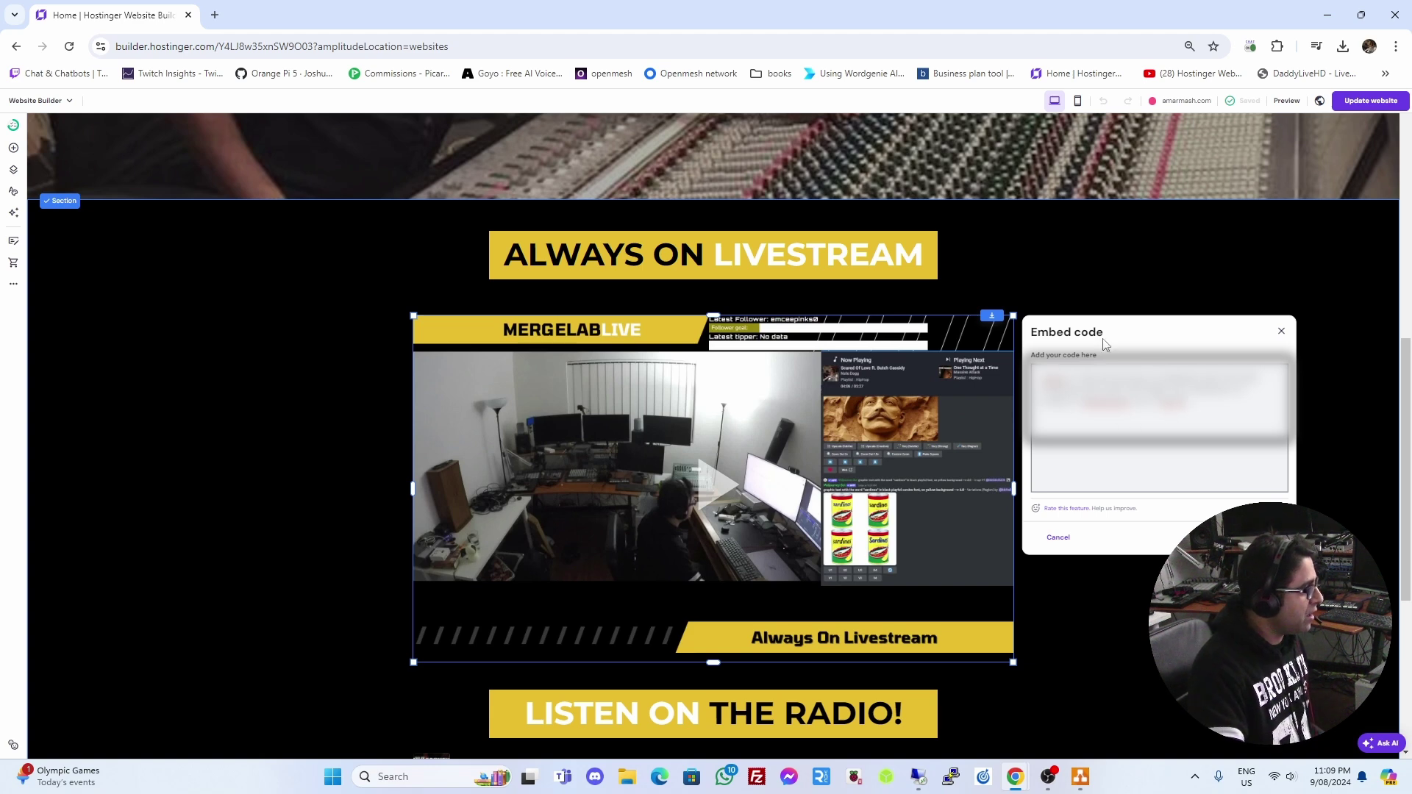
click(1281, 331)
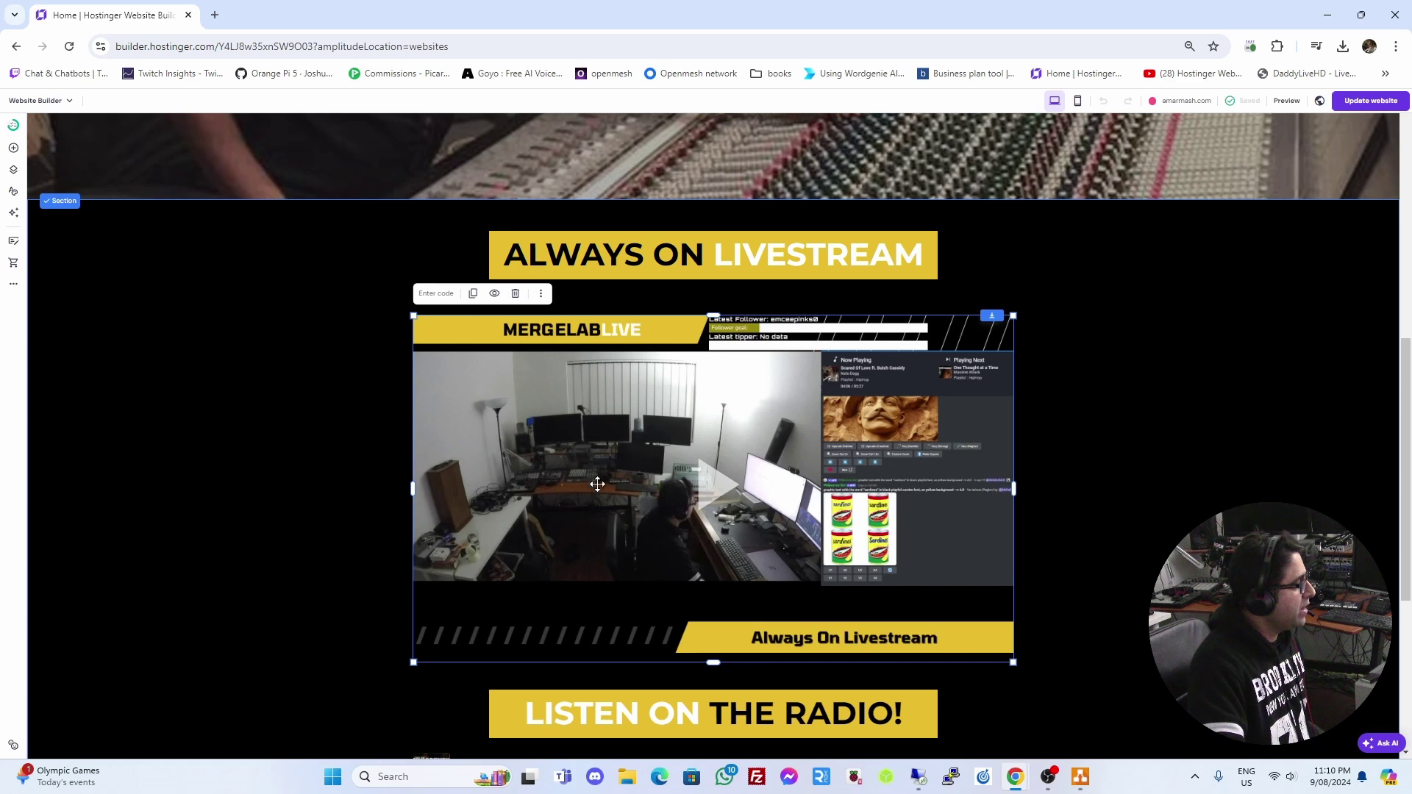
Move the embedded radio player slightly down beneath the Listen on the Radio heading
scroll(735, 404, down, 2)
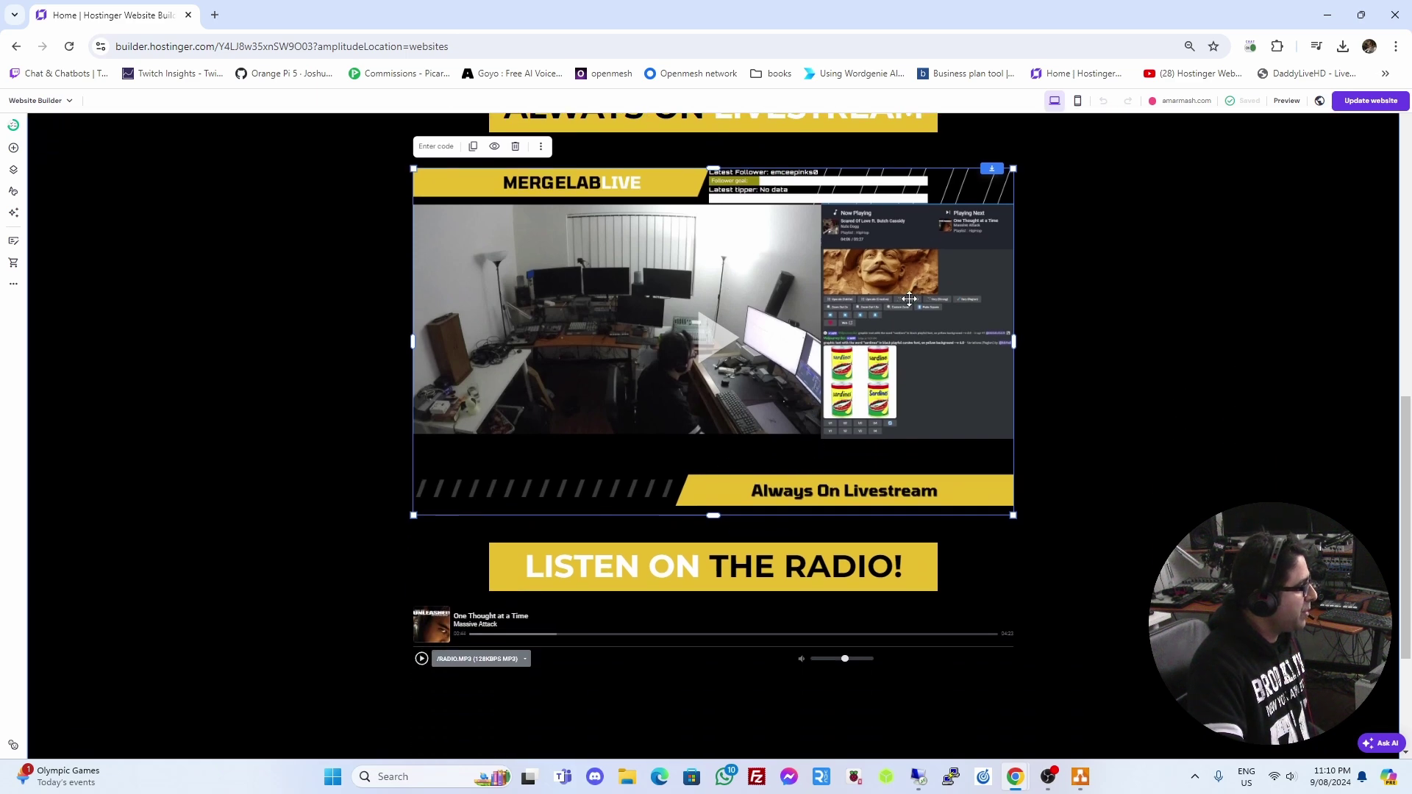
scroll(662, 441, down, 1)
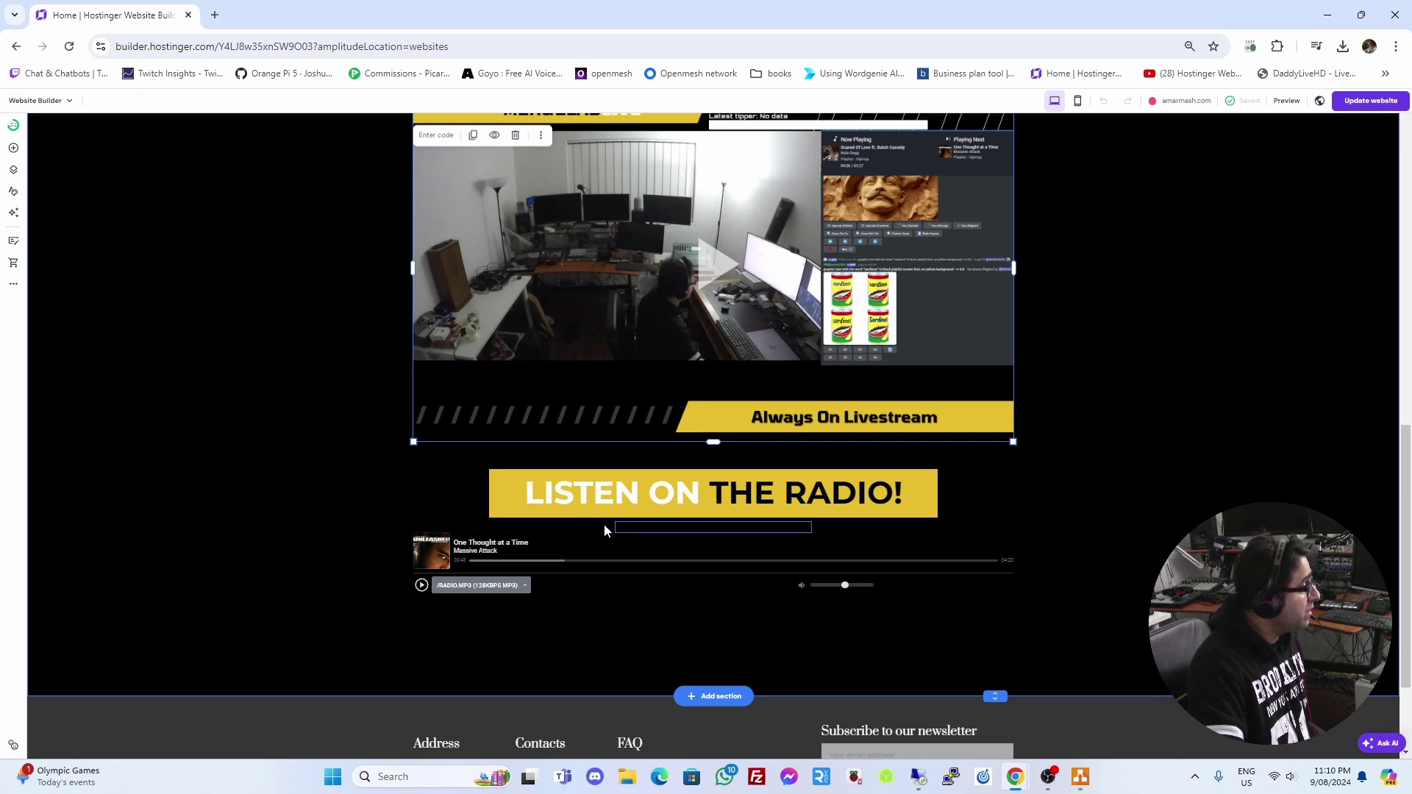
click(662, 575)
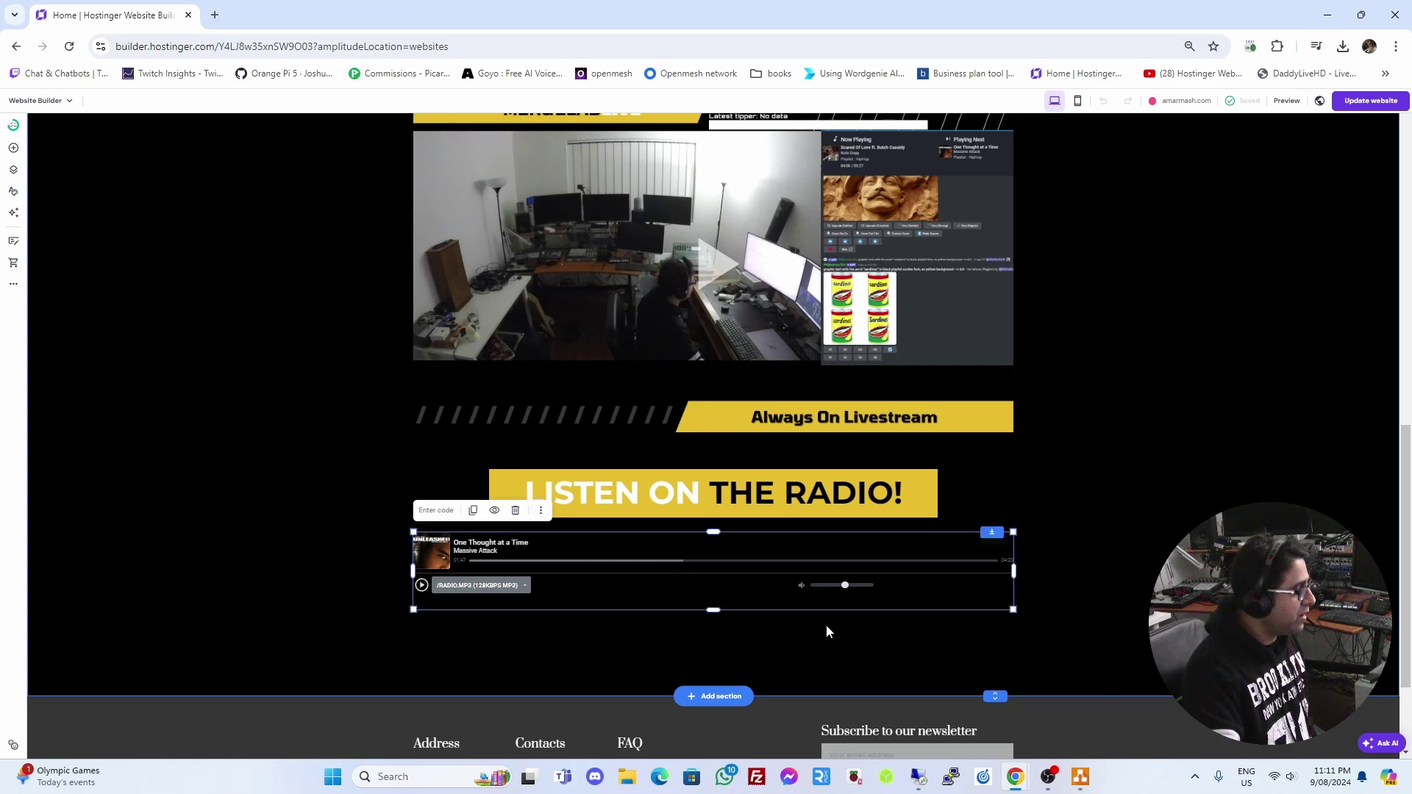
drag(642, 544, 642, 563)
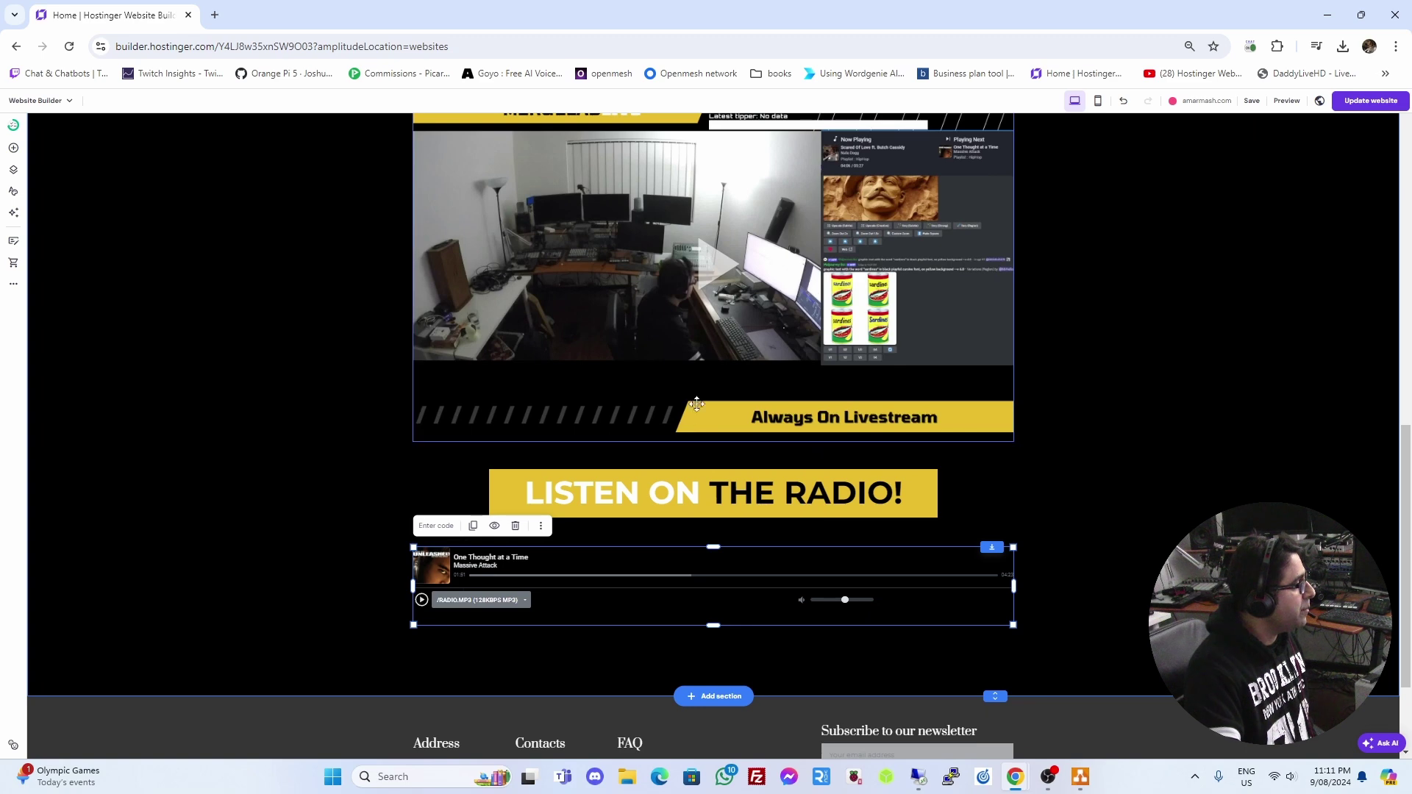
Publish the website changes and dismiss the publishing confirmation
scroll(680, 451, up, 2)
scroll(678, 451, down, 1)
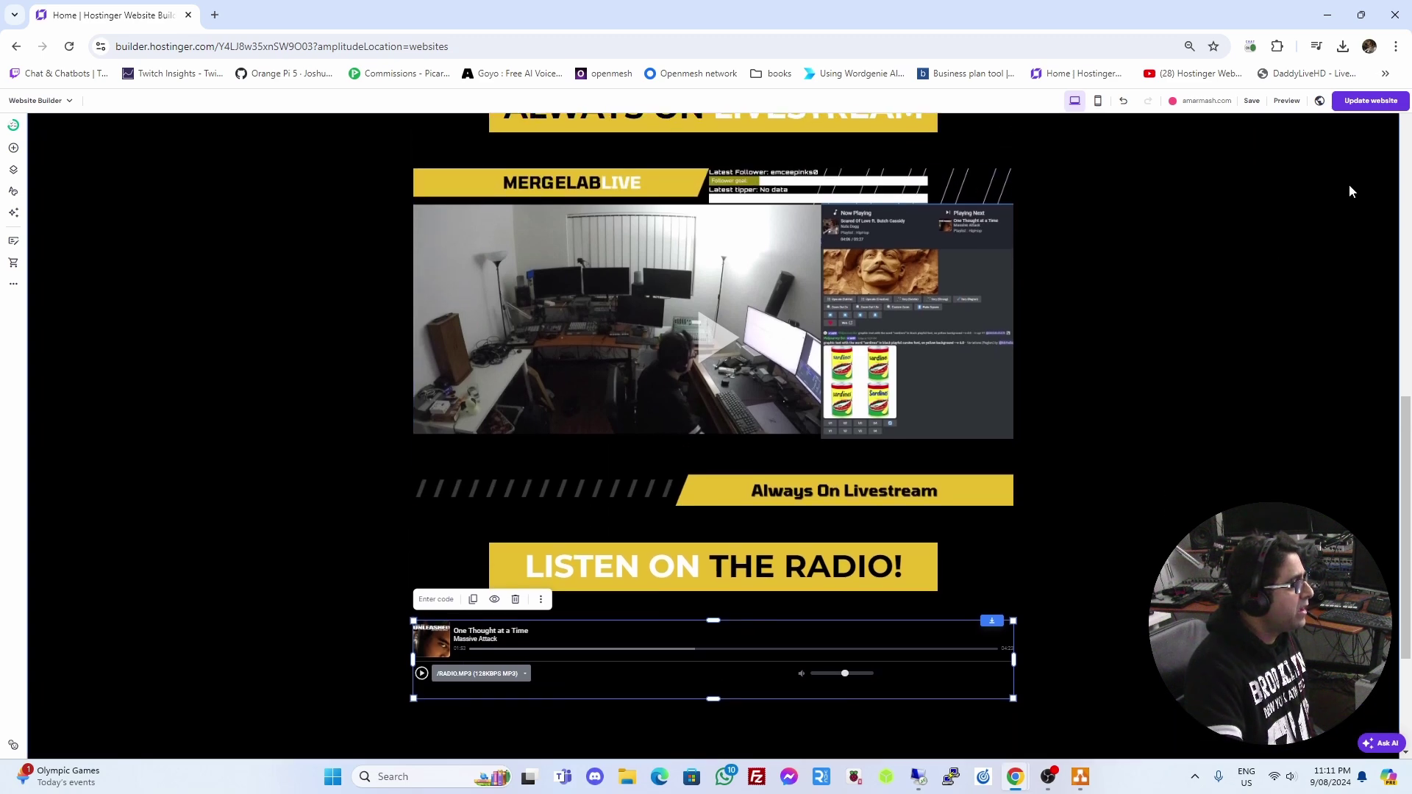
click(1353, 109)
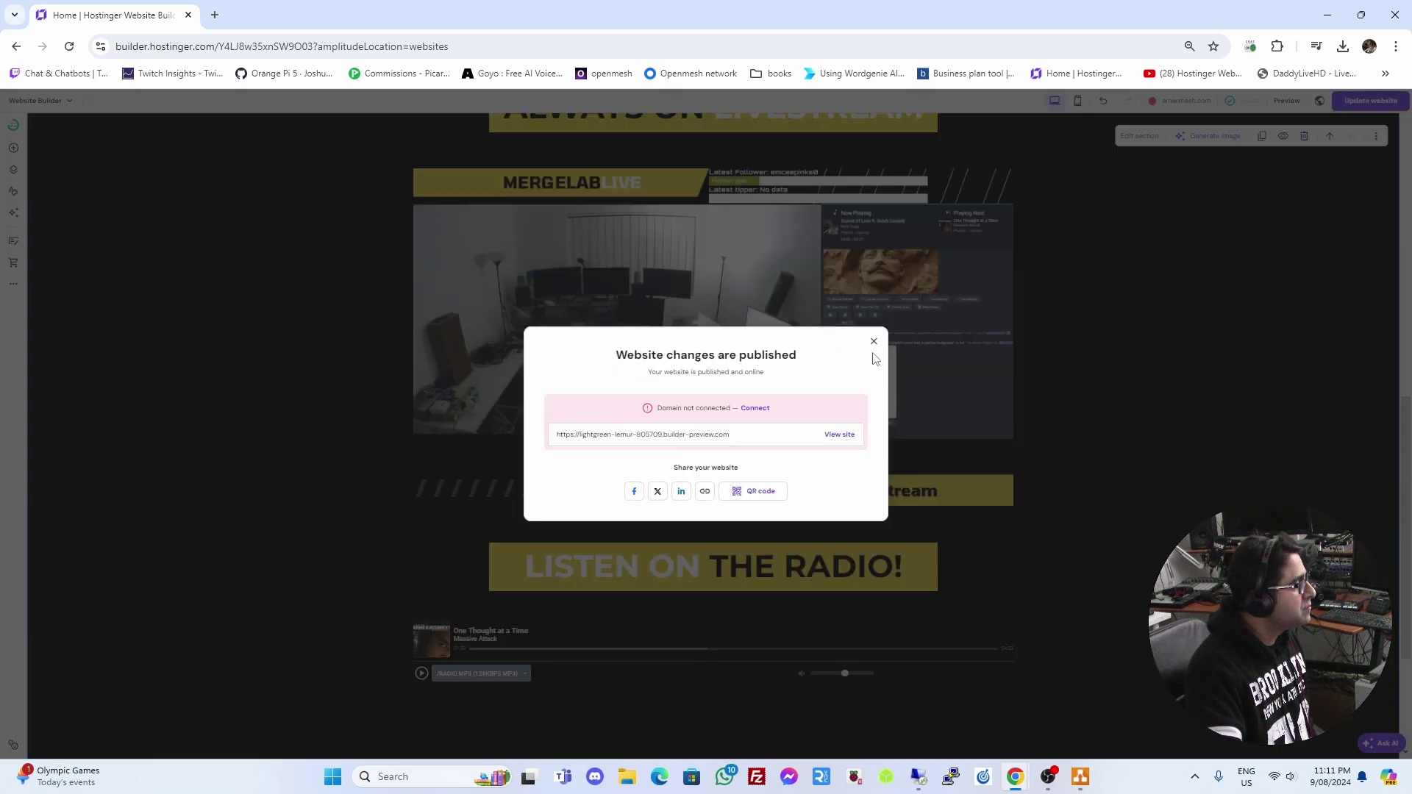
click(873, 342)
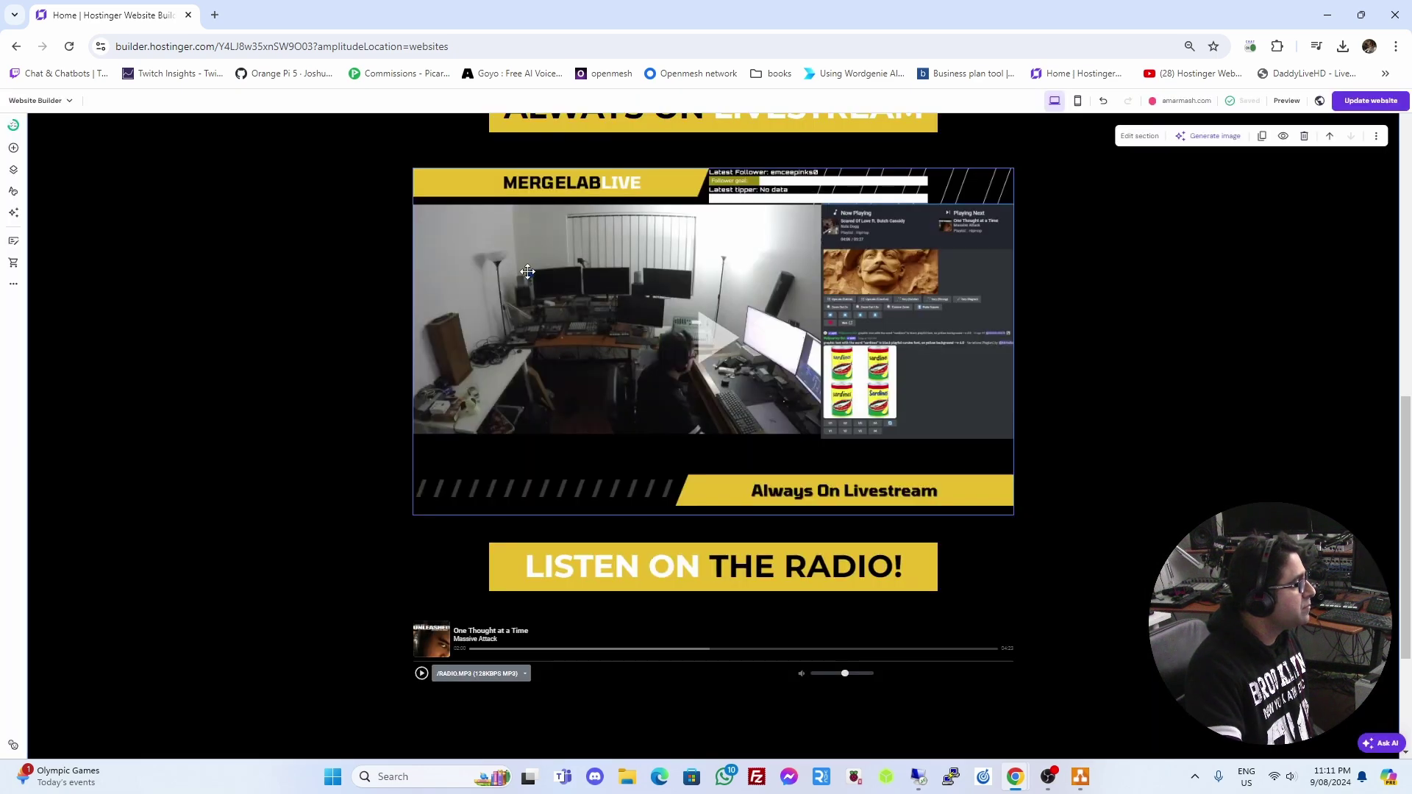
Open the published website amarmash.com in a new browser tab
click(216, 15)
text(ama)
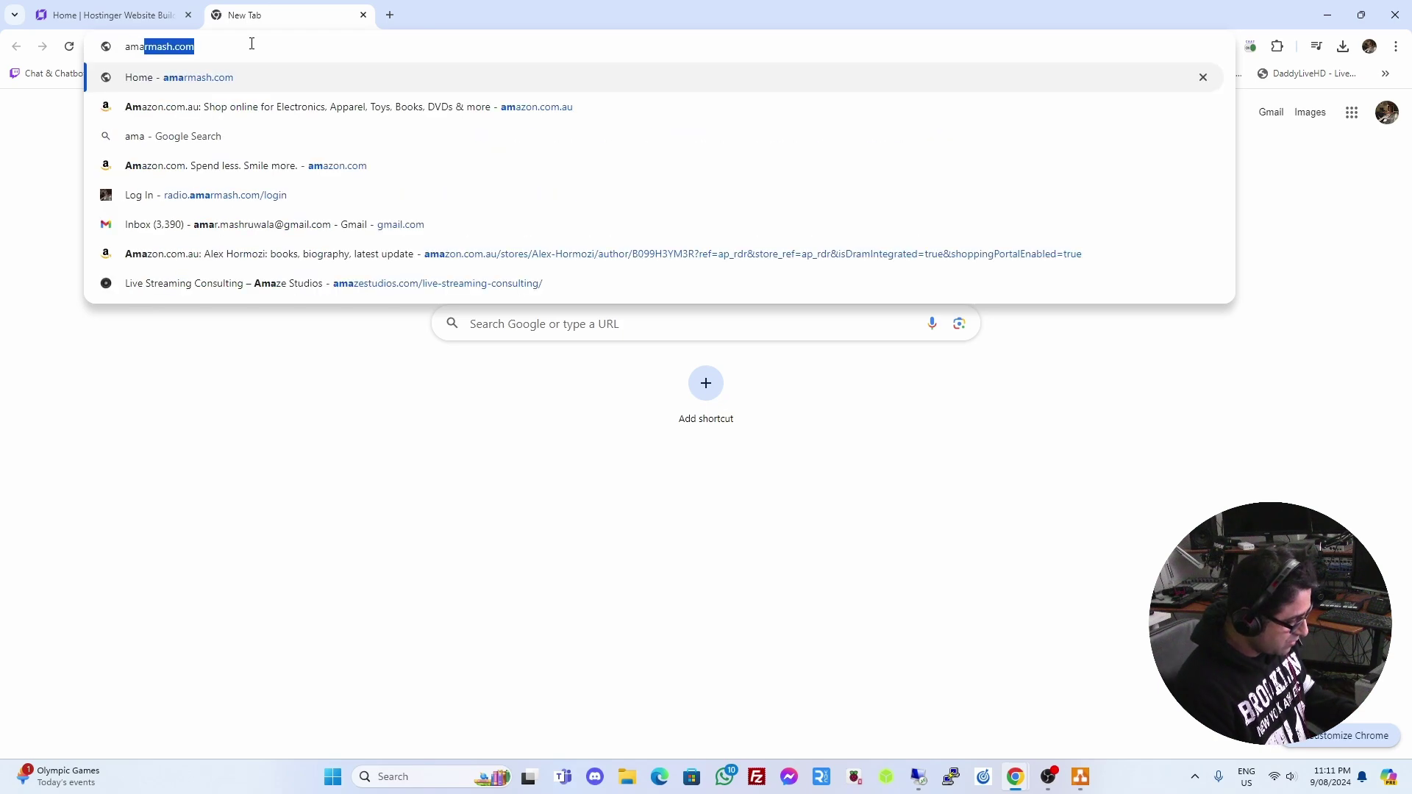
text(rmash.com)
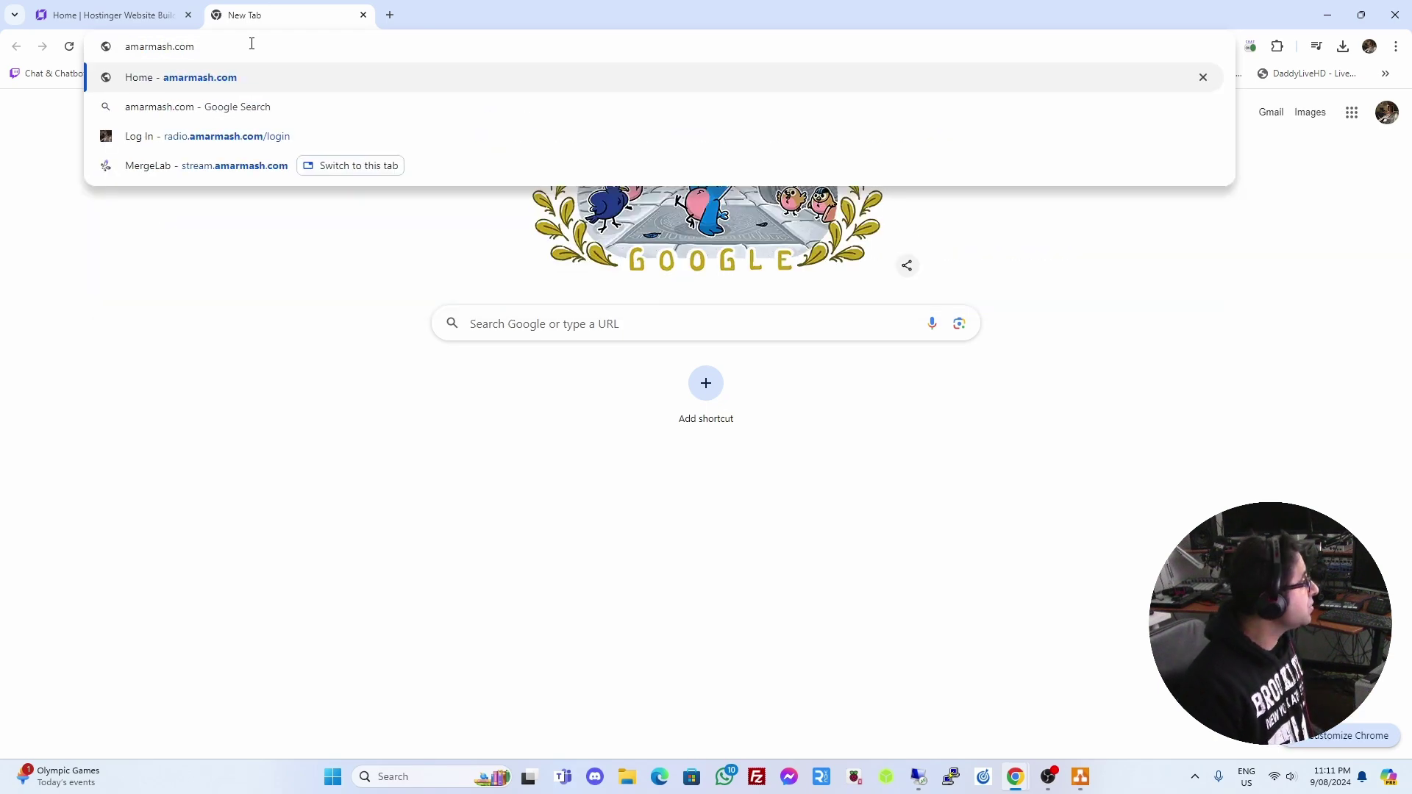
key(Return)
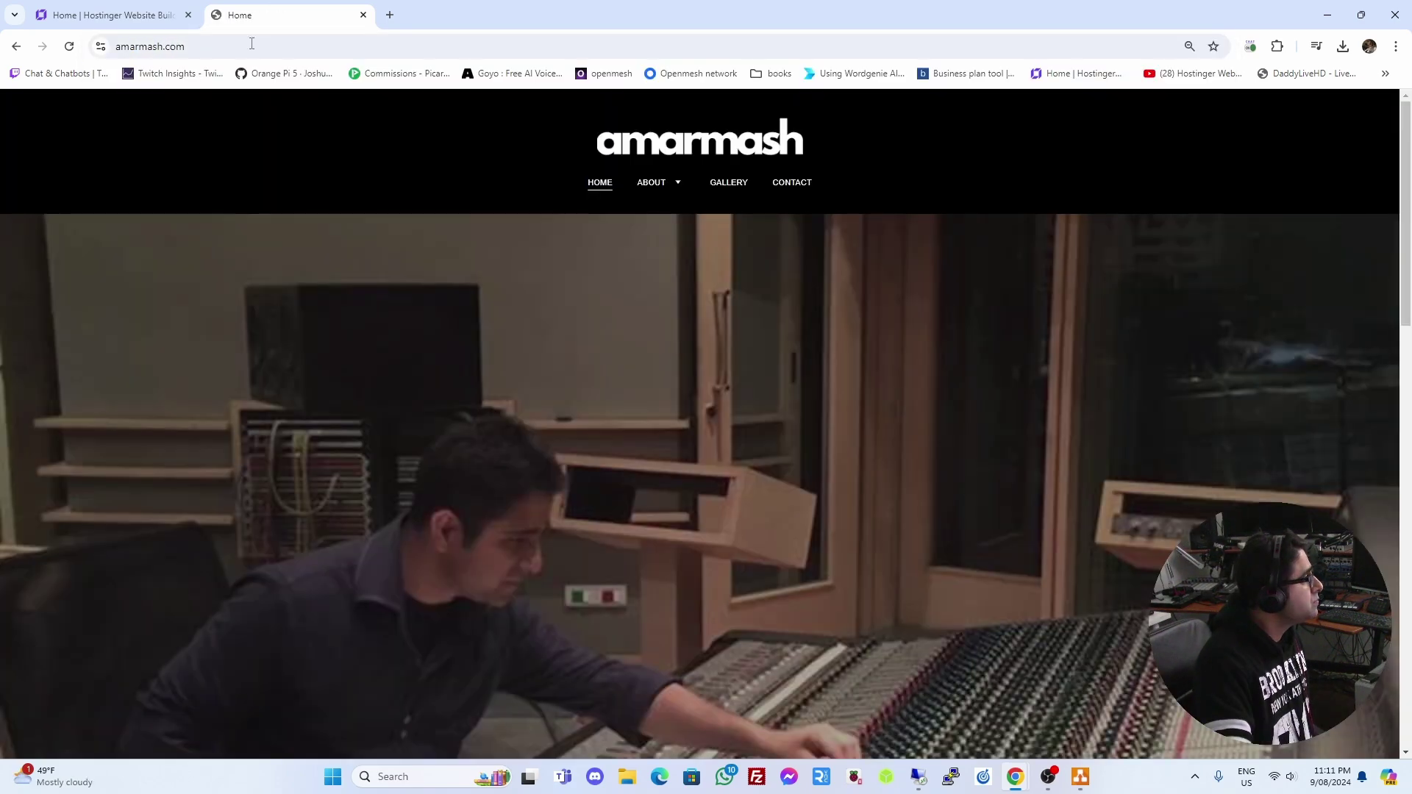
Play the Always On Livestream video on the published homepage and mute its audio
scroll(824, 271, down, 15)
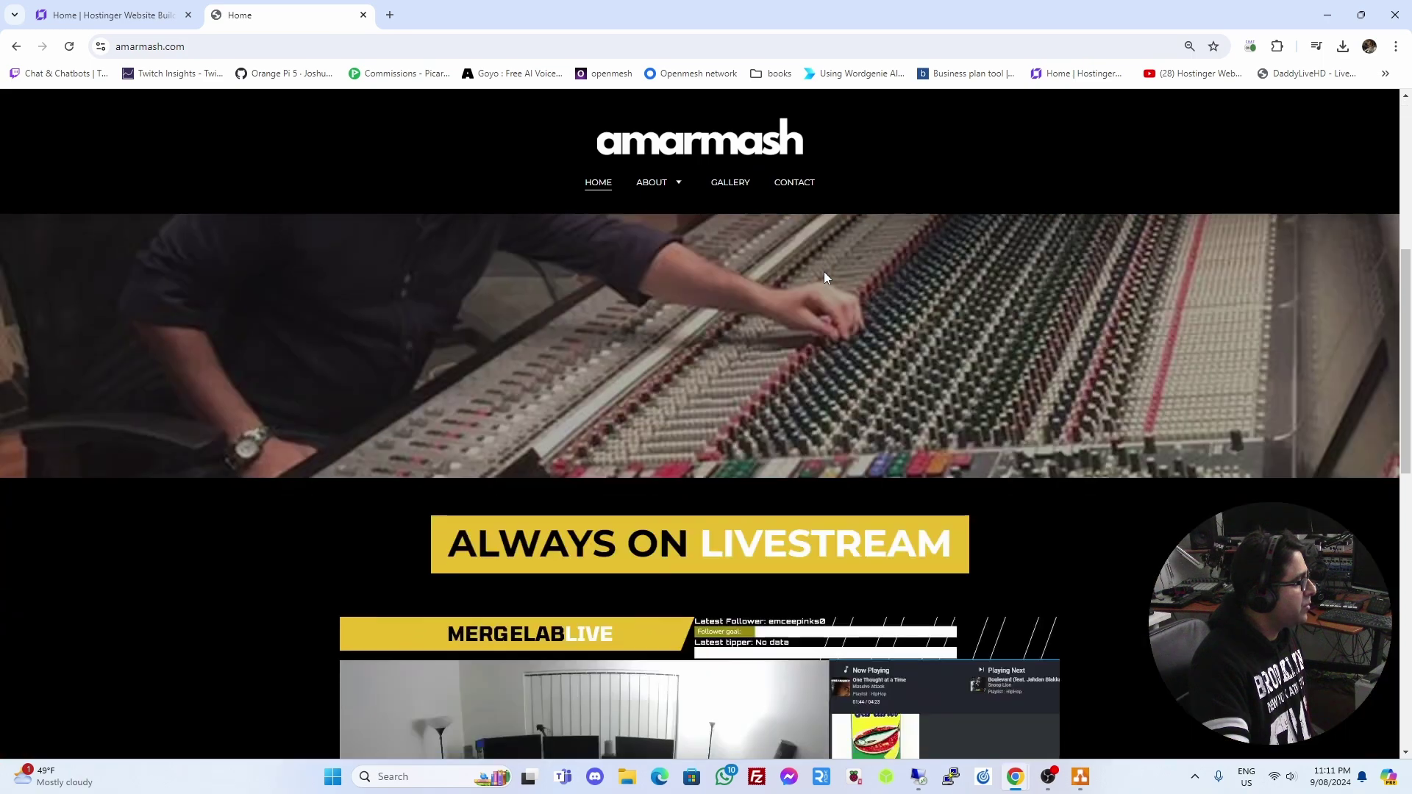
click(689, 303)
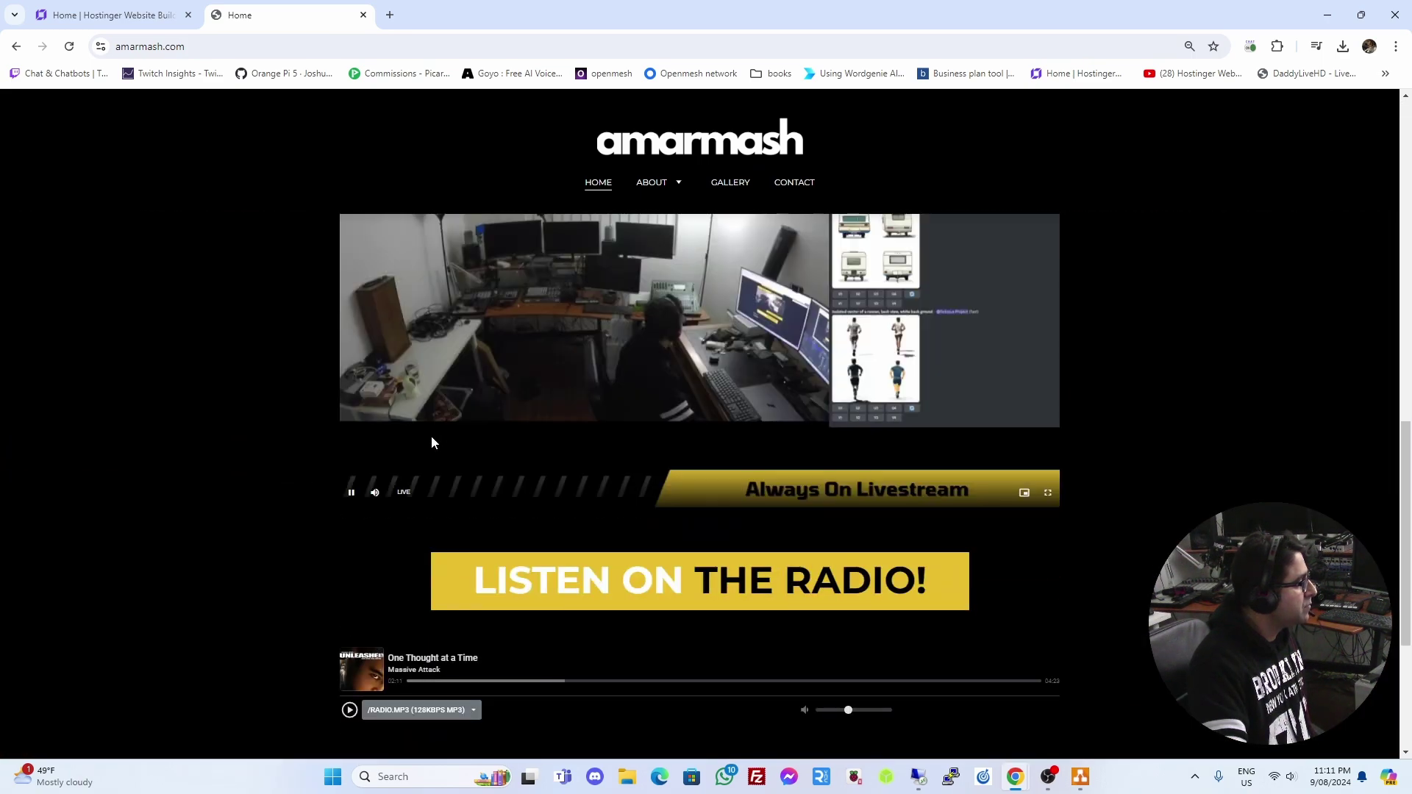
click(375, 494)
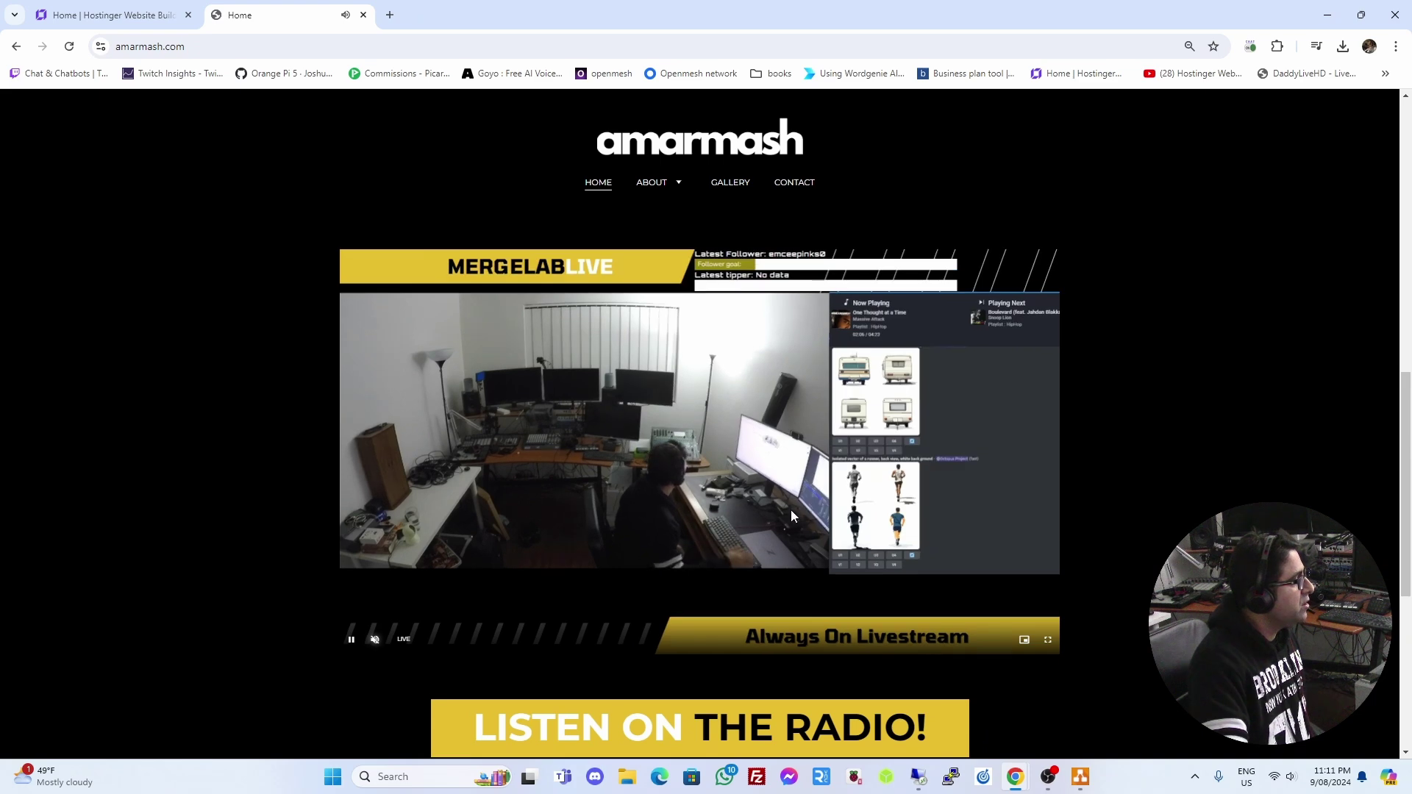
Test playback of the radio player beneath the Listen on the Radio heading
scroll(728, 471, down, 3)
scroll(728, 474, down, 2)
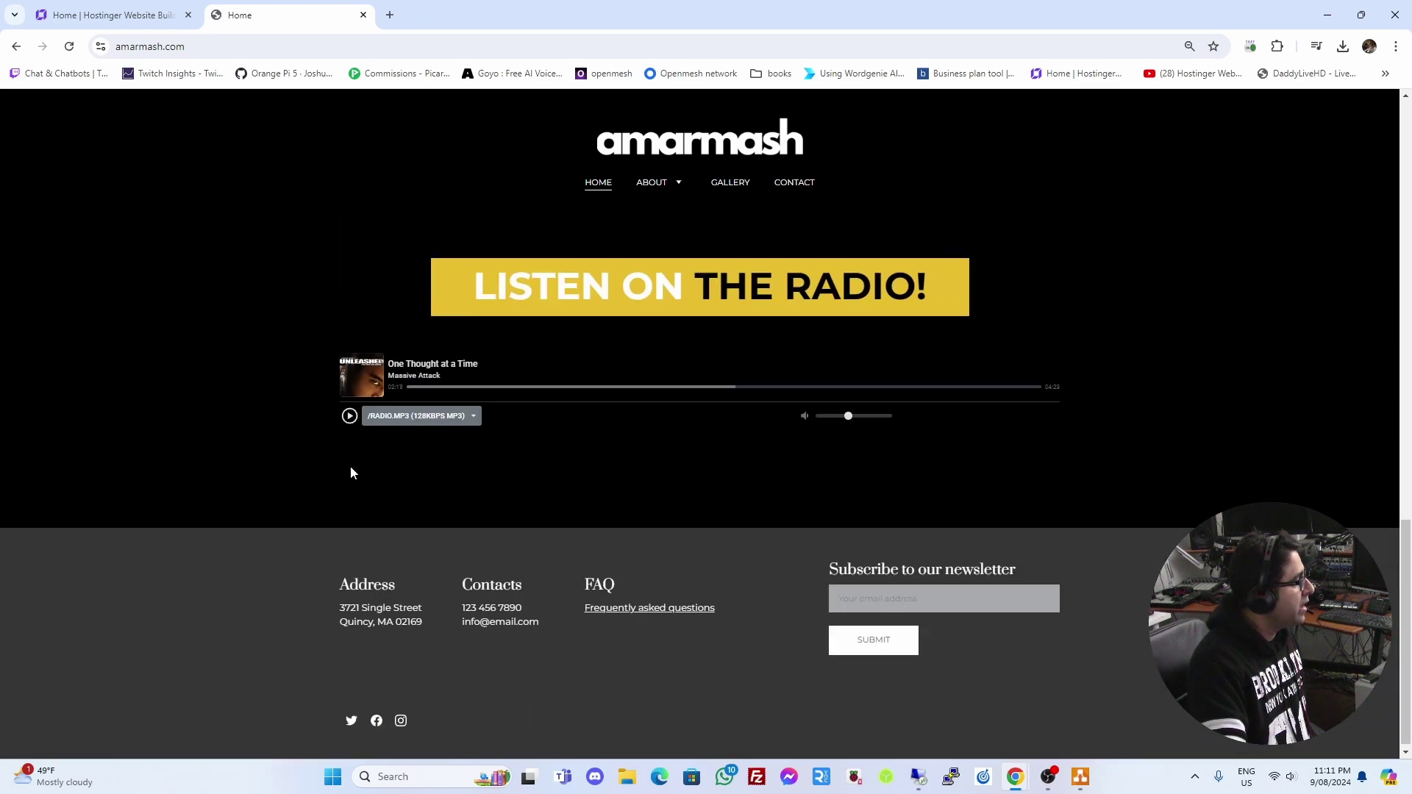
click(349, 417)
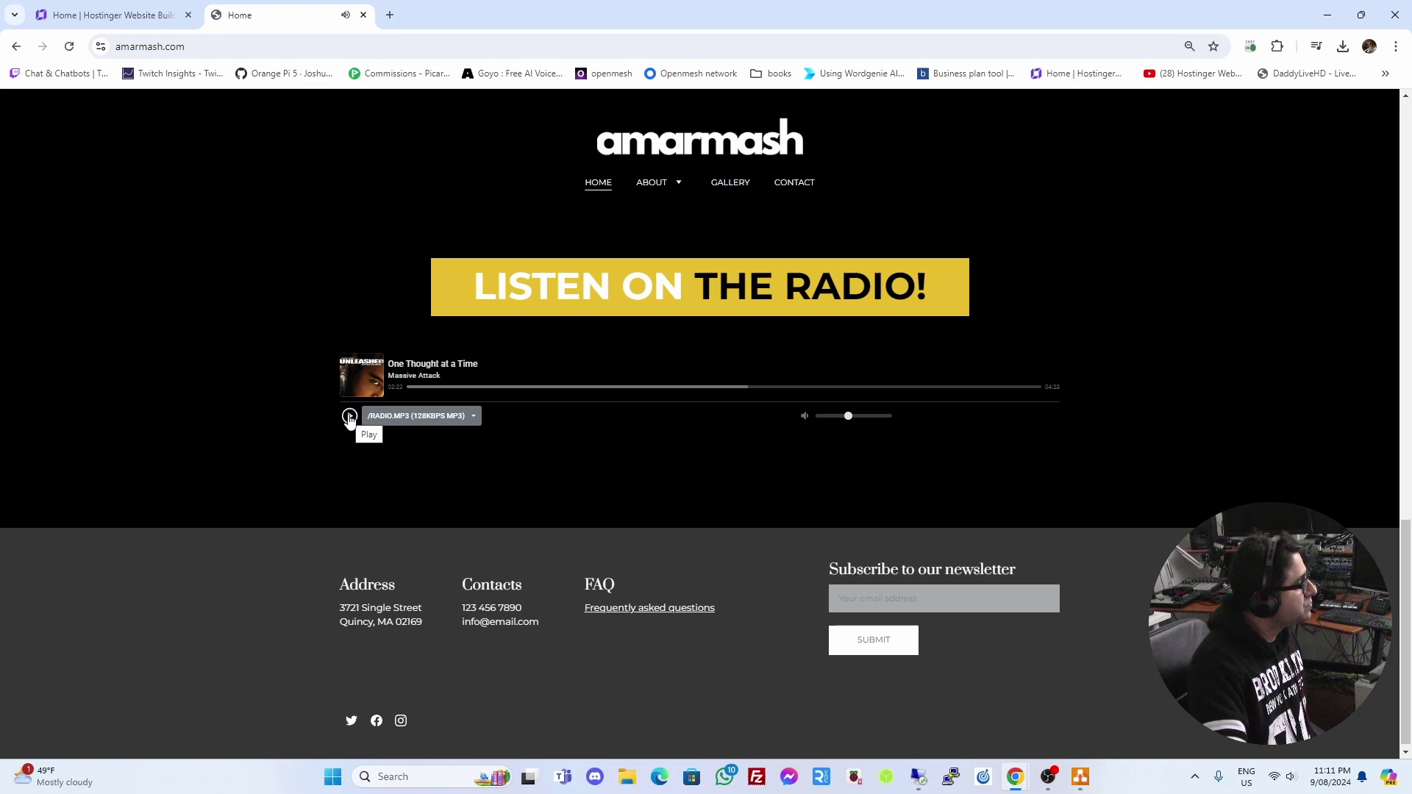
Review the livestream and radio sections of the published homepage, and switch to the Always On Live Stream System diagram in draw.io
scroll(740, 461, up, 8)
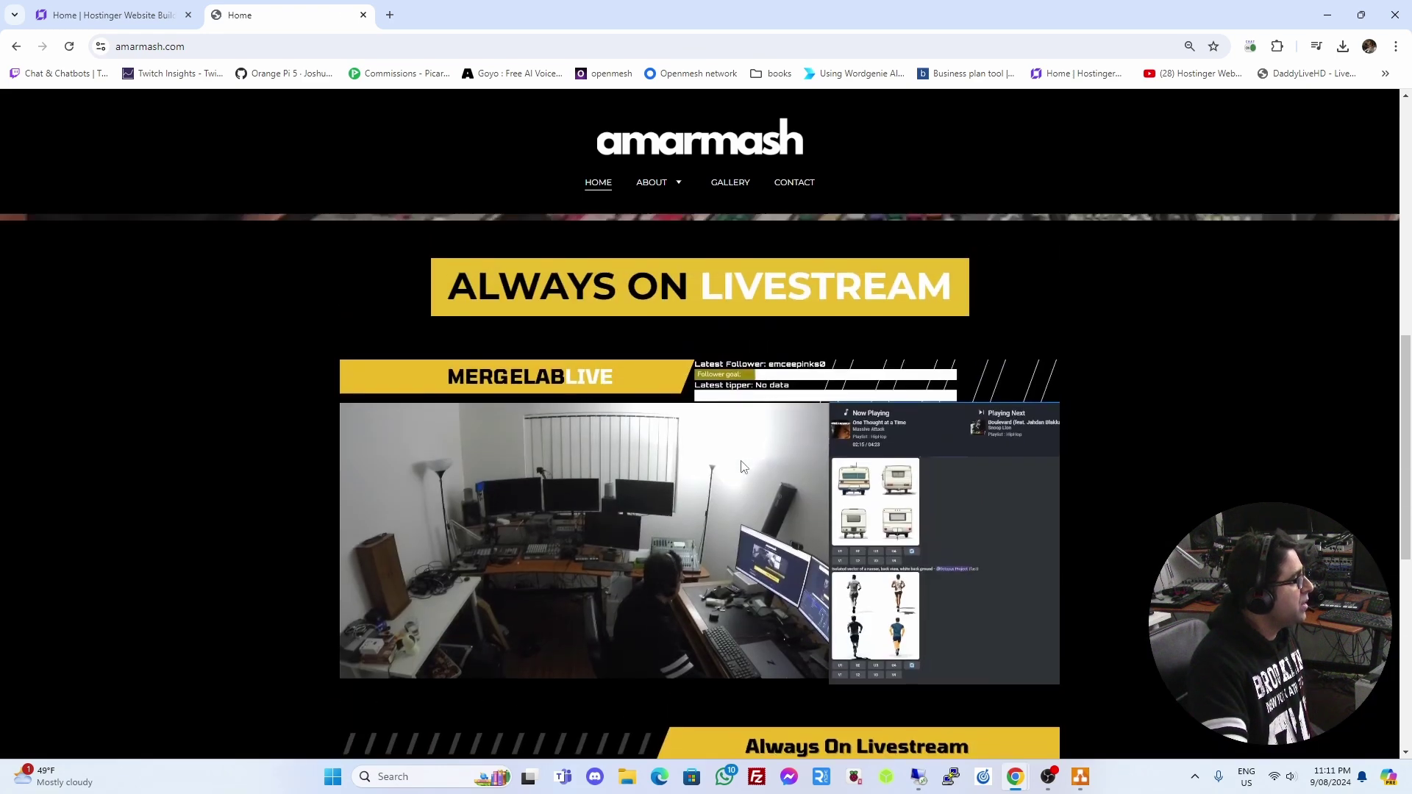
scroll(742, 467, down, 3)
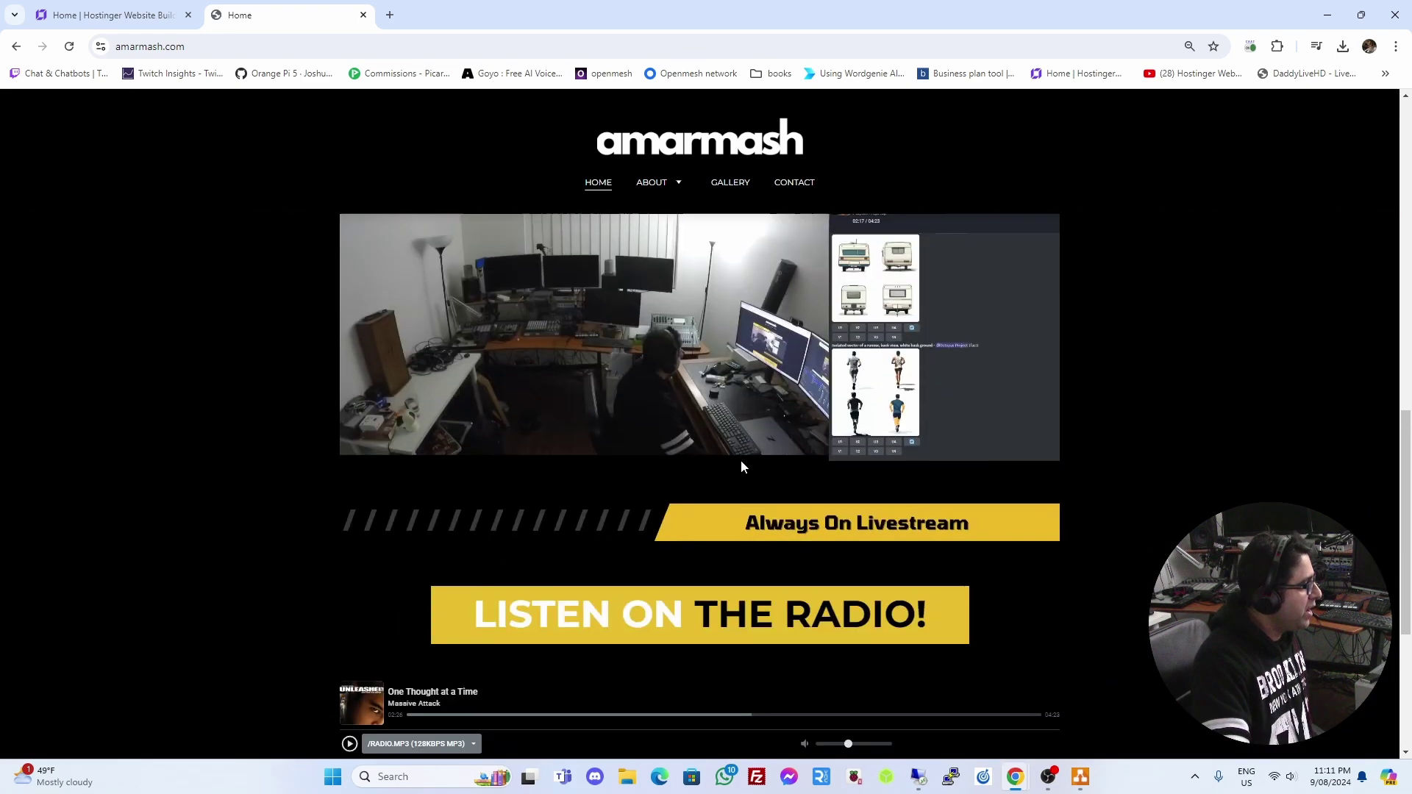
scroll(741, 466, down, 4)
scroll(741, 466, up, 3)
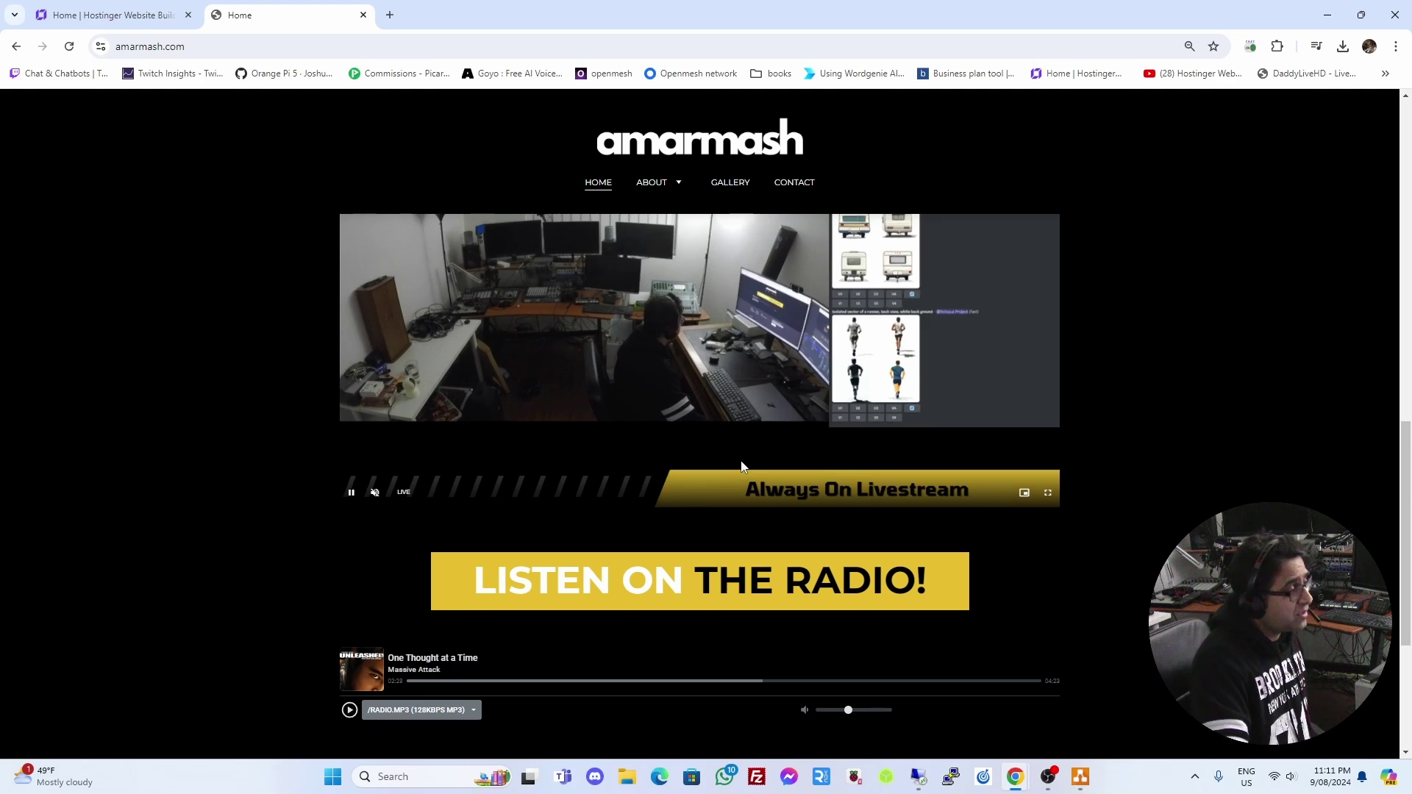
scroll(743, 467, down, 4)
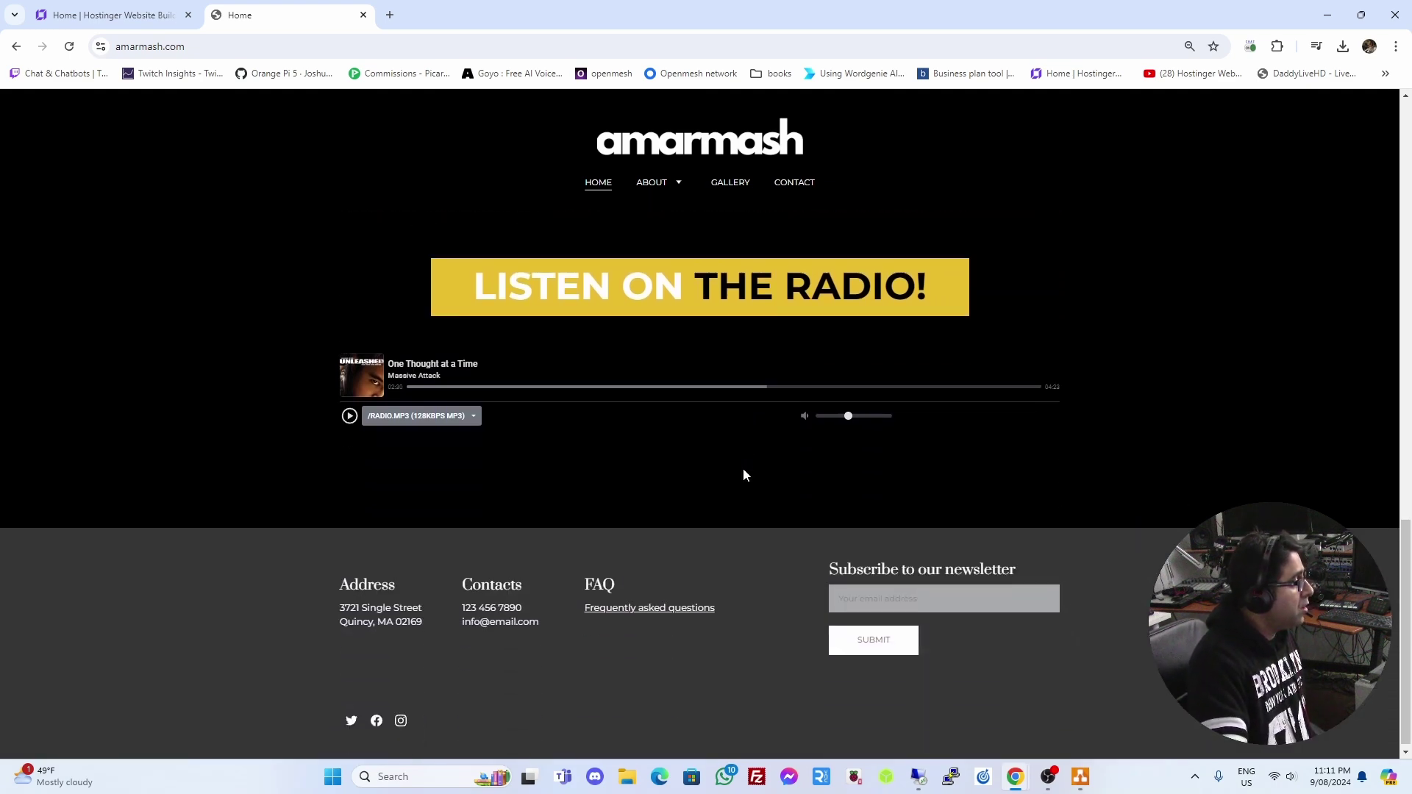
scroll(742, 468, up, 5)
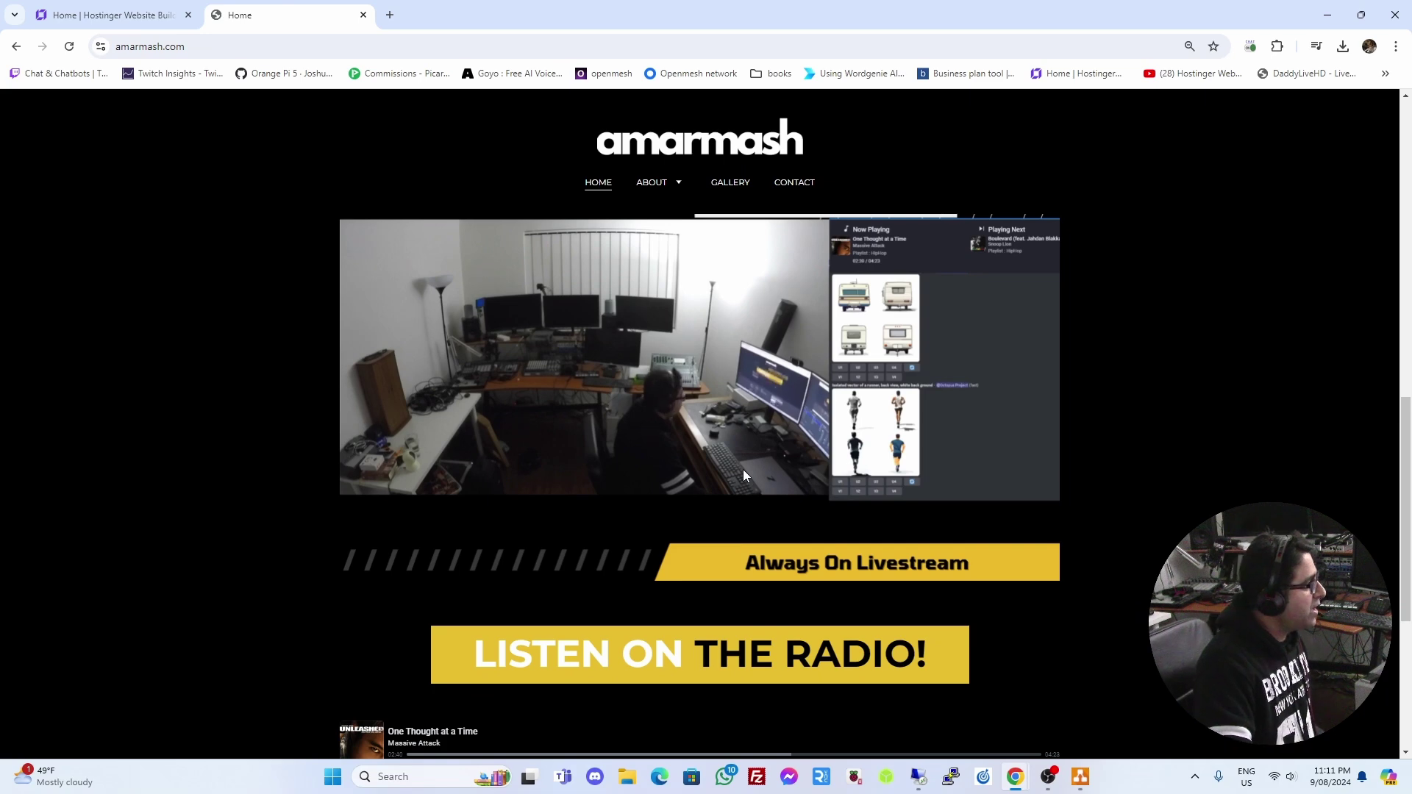
scroll(744, 470, up, 3)
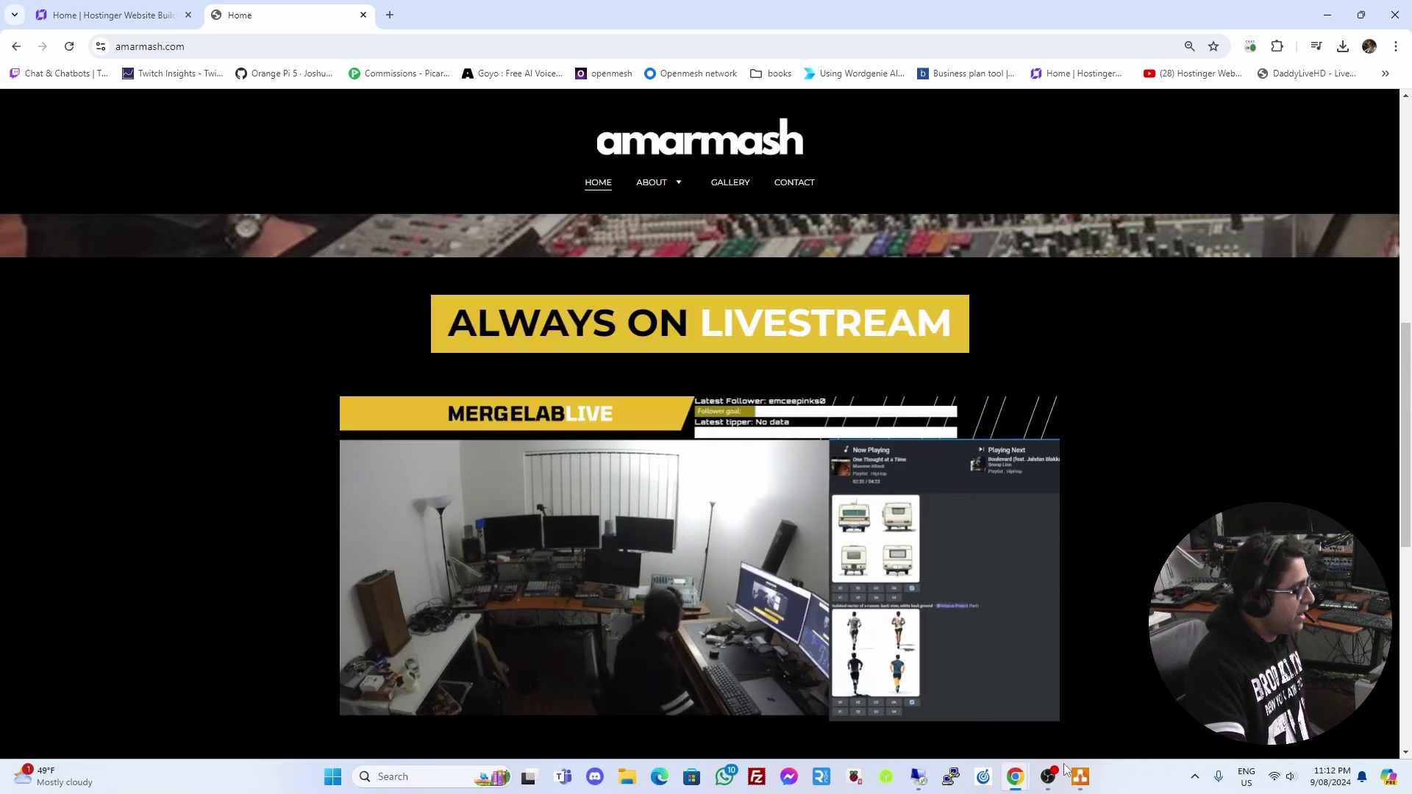
mouse_move(1080, 777)
click(1064, 697)
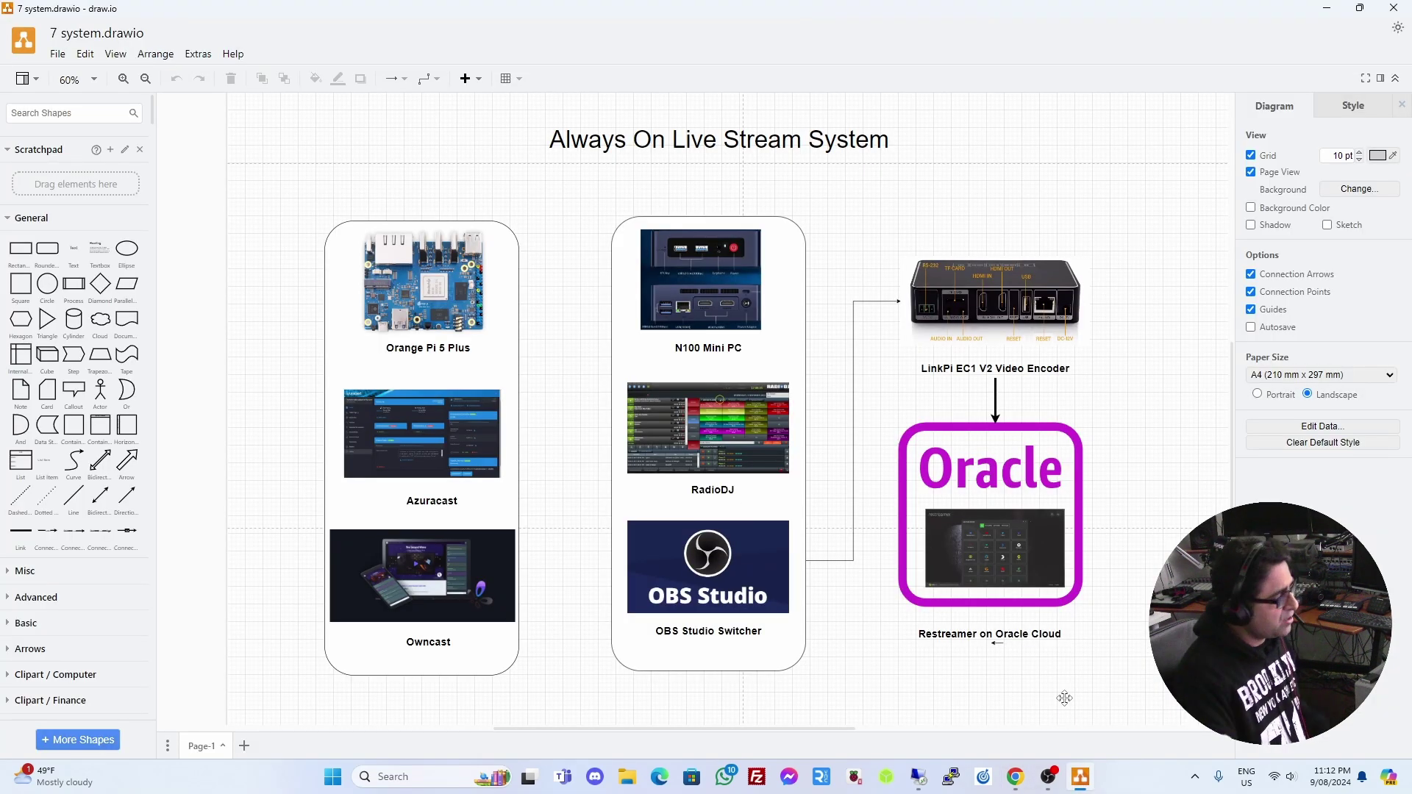